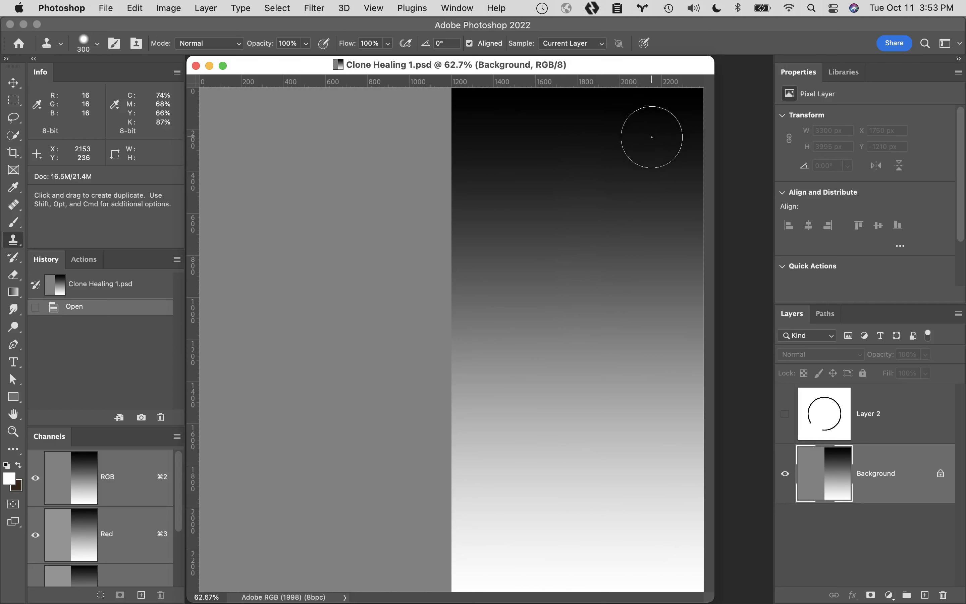
- Sample the dark upper part of the gradient with the Clone Stamp and clone adjacent vertical strips over the gray half with the 300 px brush
{"action": "key", "text": "alt"}
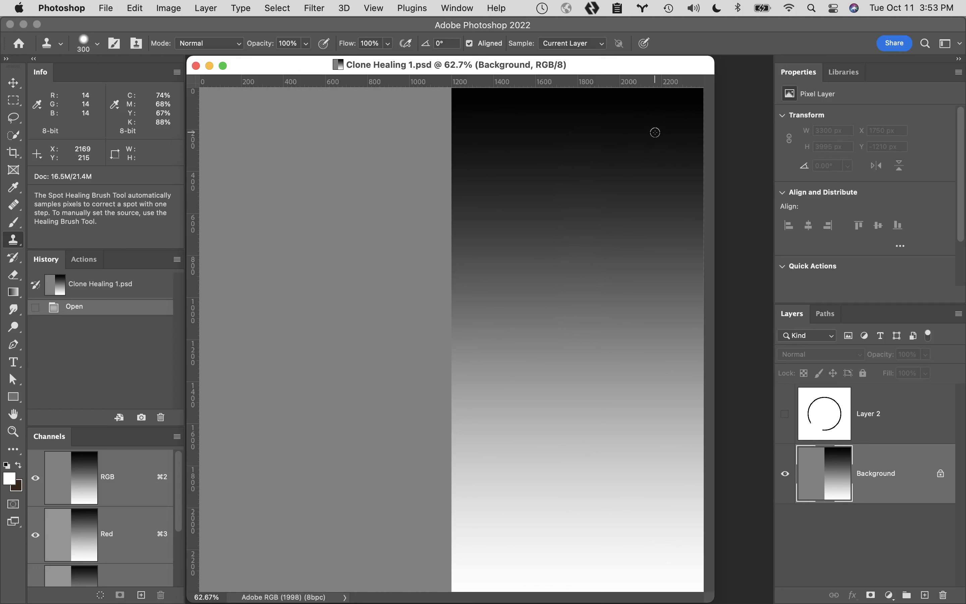
{"action": "left_click", "coordinate": [655, 132], "text": "alt"}
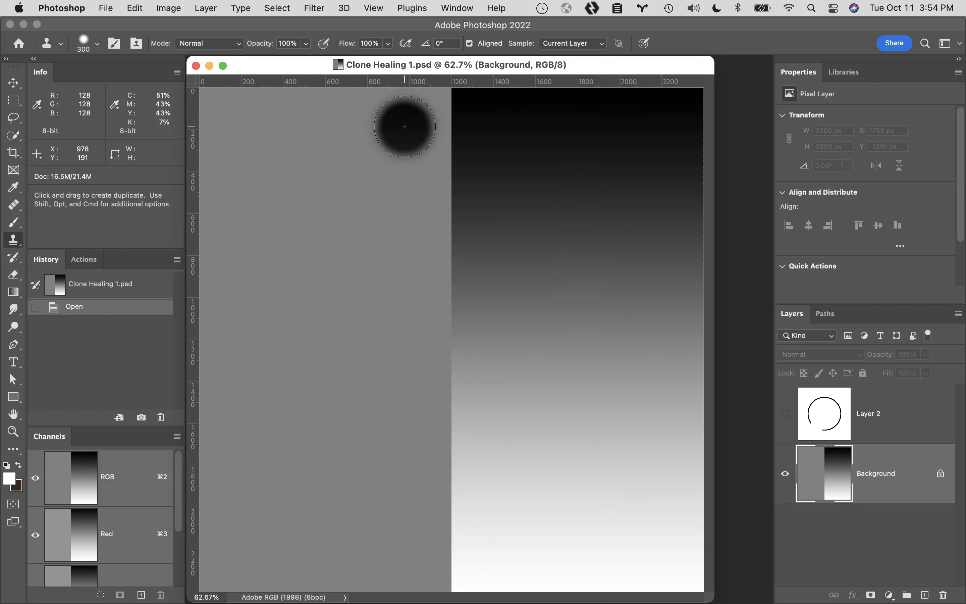
{"action": "left_click_drag", "start_coordinate": [405, 124], "coordinate": [399, 300]}
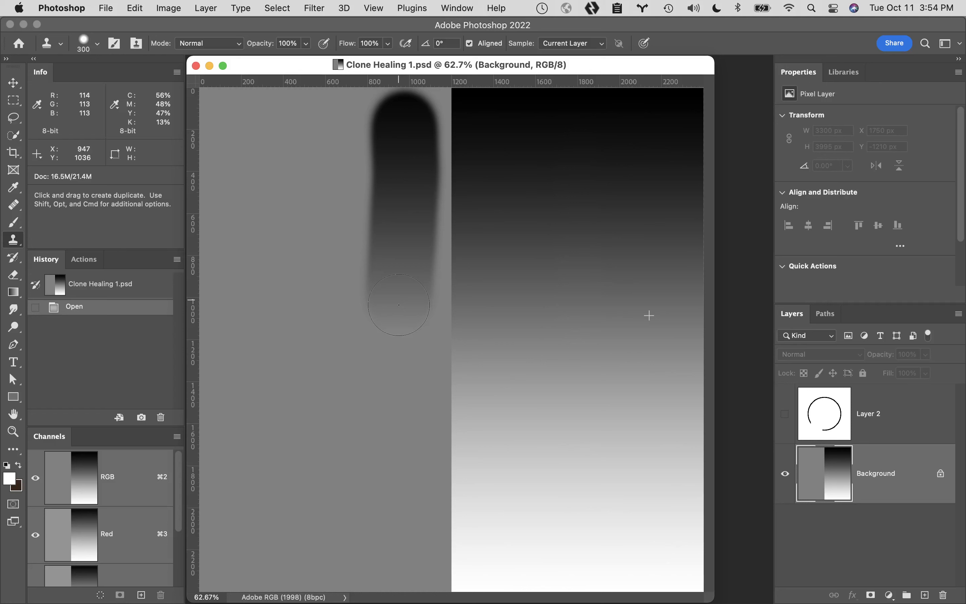
{"action": "mouse_move", "coordinate": [397, 307]}
{"action": "left_mouse_down"}
{"action": "mouse_move", "coordinate": [410, 421]}
{"action": "mouse_move", "coordinate": [398, 559]}
{"action": "mouse_move", "coordinate": [392, 520]}
{"action": "left_mouse_up"}
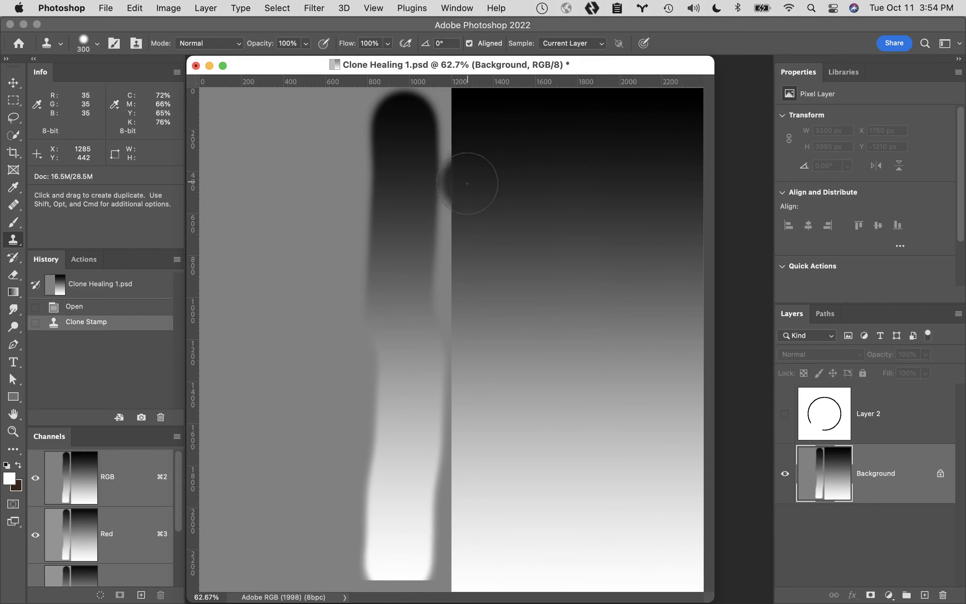
{"action": "left_click", "coordinate": [423, 139]}
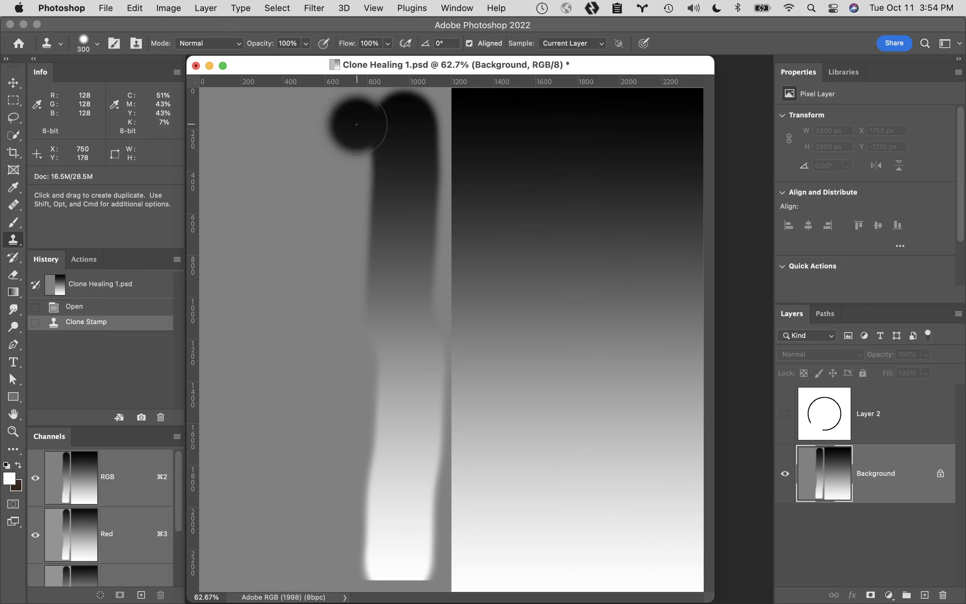
{"action": "mouse_move", "coordinate": [353, 126]}
{"action": "left_mouse_down"}
{"action": "mouse_move", "coordinate": [364, 403]}
{"action": "mouse_move", "coordinate": [357, 559]}
{"action": "left_mouse_up"}
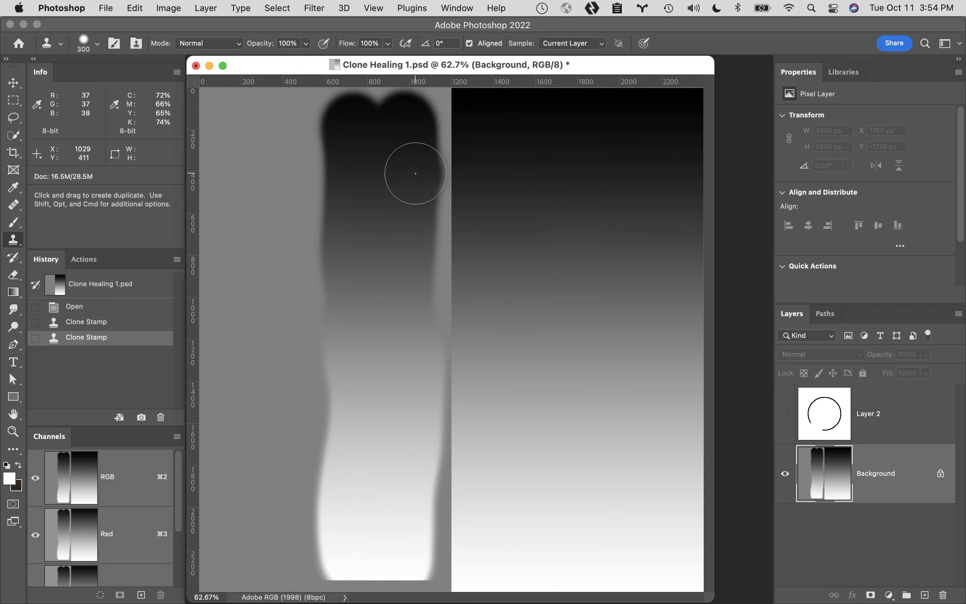
{"action": "mouse_move", "coordinate": [362, 161]}
{"action": "left_mouse_down"}
{"action": "mouse_move", "coordinate": [319, 134]}
{"action": "mouse_move", "coordinate": [317, 112]}
{"action": "mouse_move", "coordinate": [313, 550]}
{"action": "mouse_move", "coordinate": [312, 535]}
{"action": "left_mouse_up"}
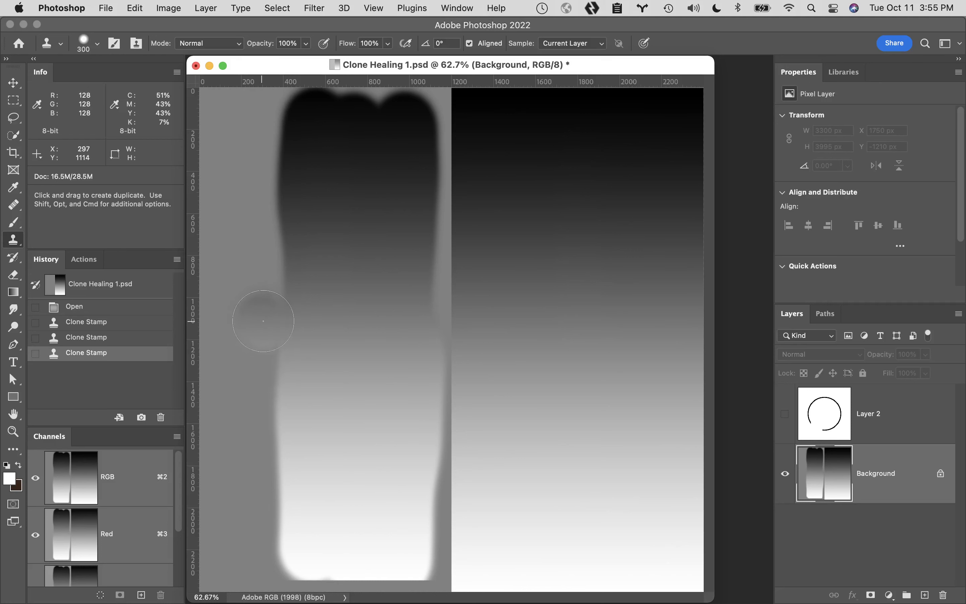
{"action": "mouse_move", "coordinate": [264, 324]}
{"action": "left_mouse_down"}
{"action": "mouse_move", "coordinate": [268, 560]}
{"action": "mouse_move", "coordinate": [285, 533]}
{"action": "left_mouse_up"}
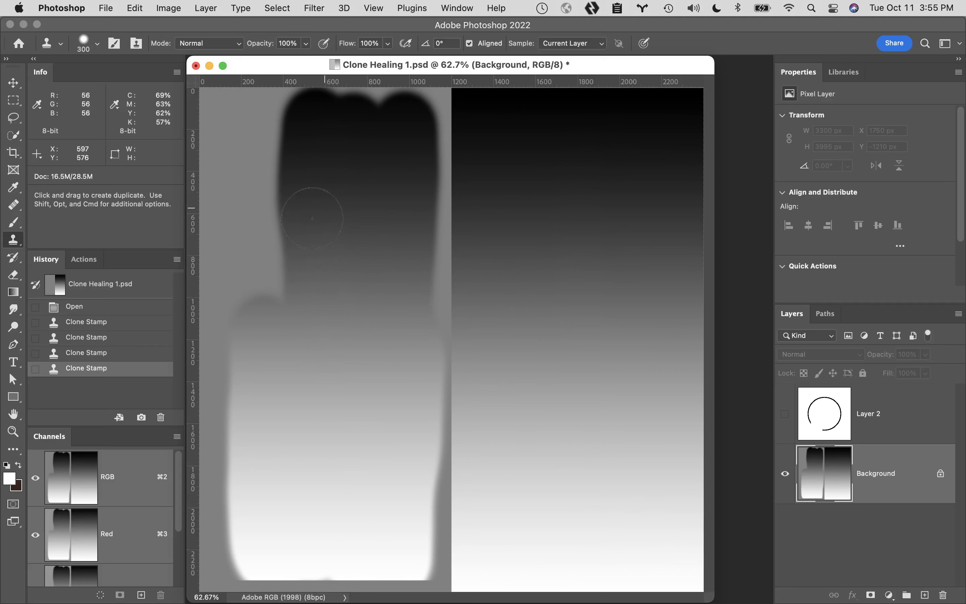
- Set the Clone Stamp brush hardness to 100% and clone a hard-edged vertical strip beside the soft-edged strokes on the gray half
{"action": "left_click", "coordinate": [302, 269], "text": "super"}
{"action": "left_click", "coordinate": [297, 265], "text": "super"}
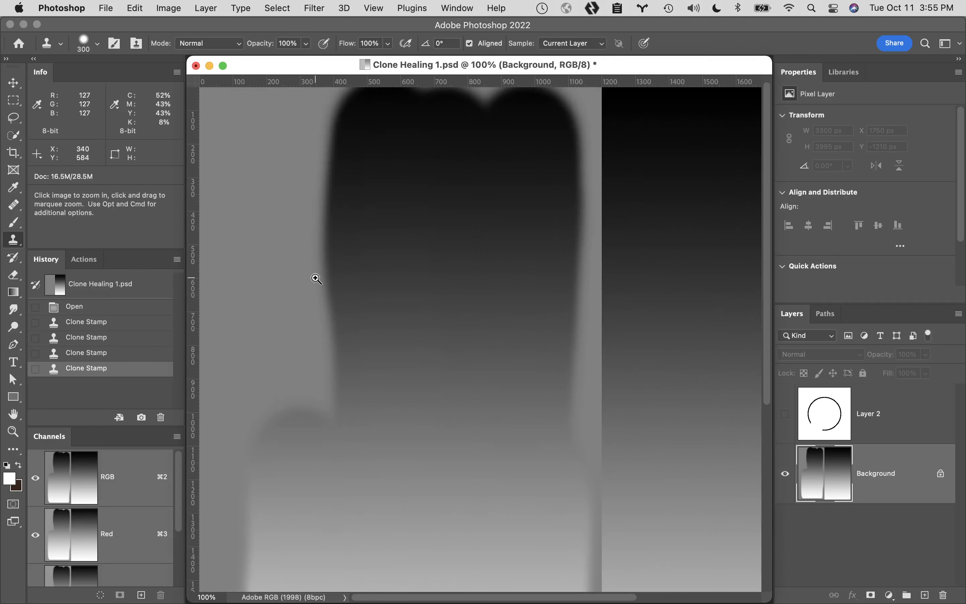
{"action": "left_click", "coordinate": [315, 278], "text": "super"}
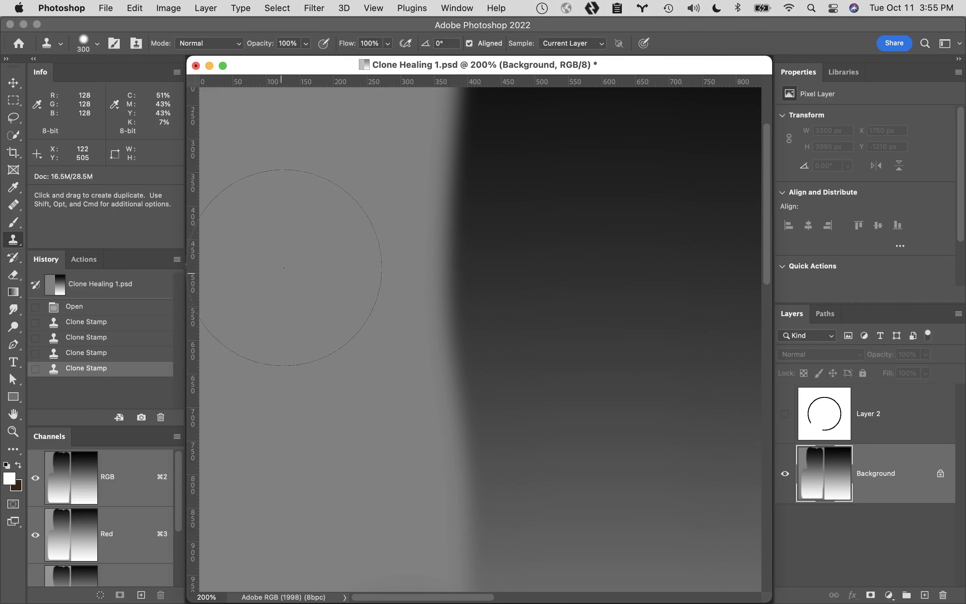
{"action": "left_click_drag", "start_coordinate": [284, 268], "coordinate": [294, 271]}
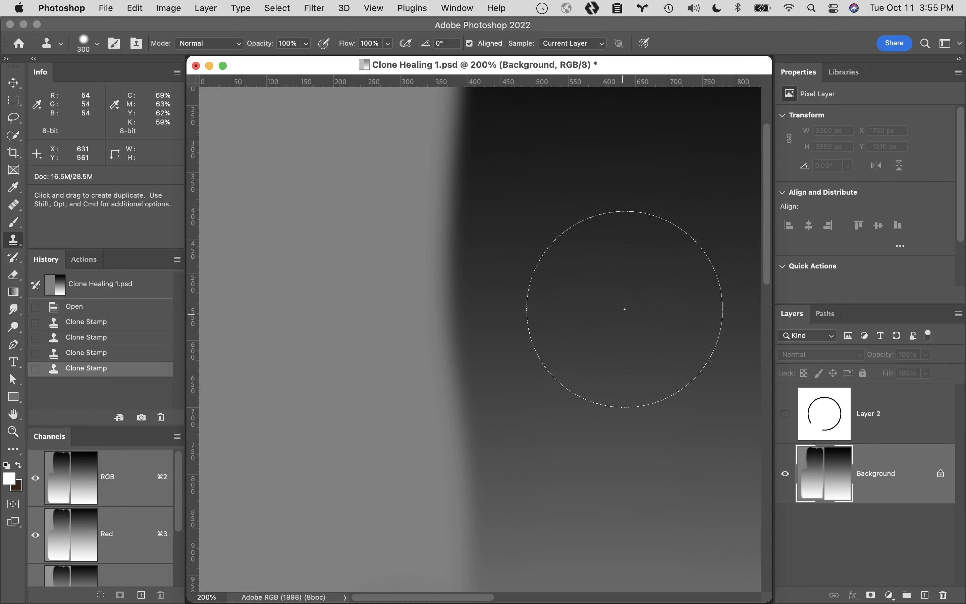
{"action": "left_click", "coordinate": [623, 318], "text": "alt"}
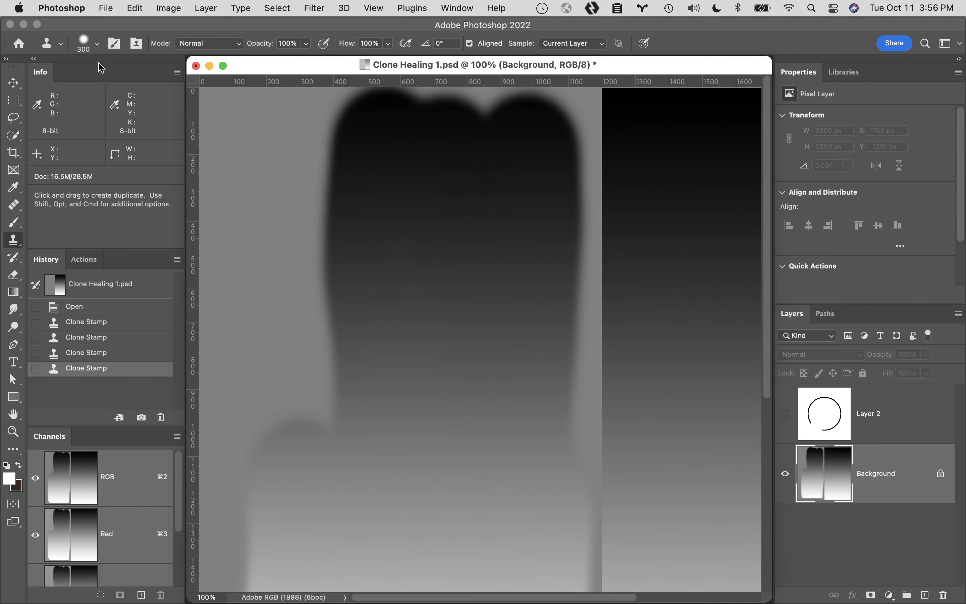
{"action": "left_click", "coordinate": [98, 45]}
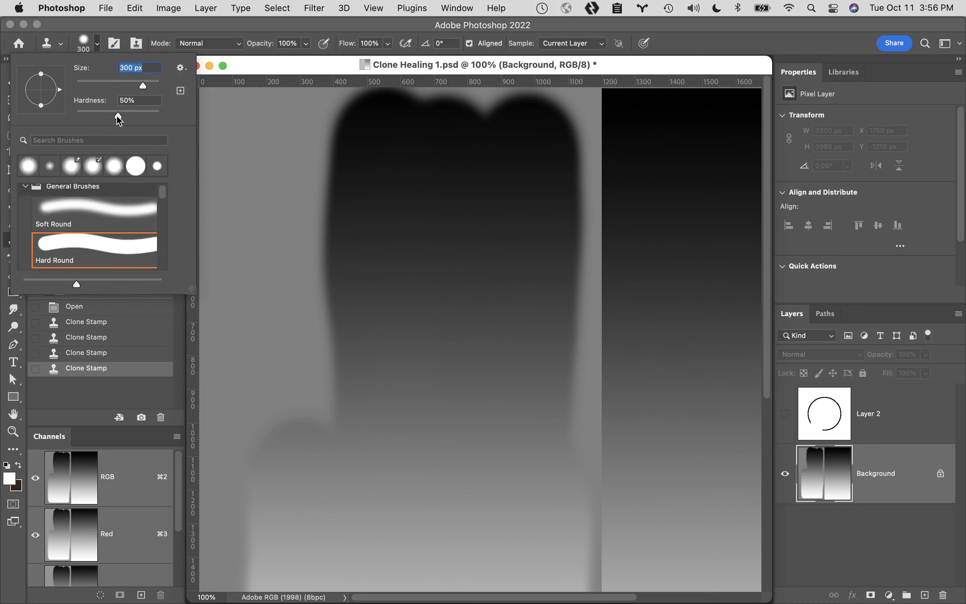
{"action": "left_click_drag", "start_coordinate": [116, 116], "coordinate": [189, 114]}
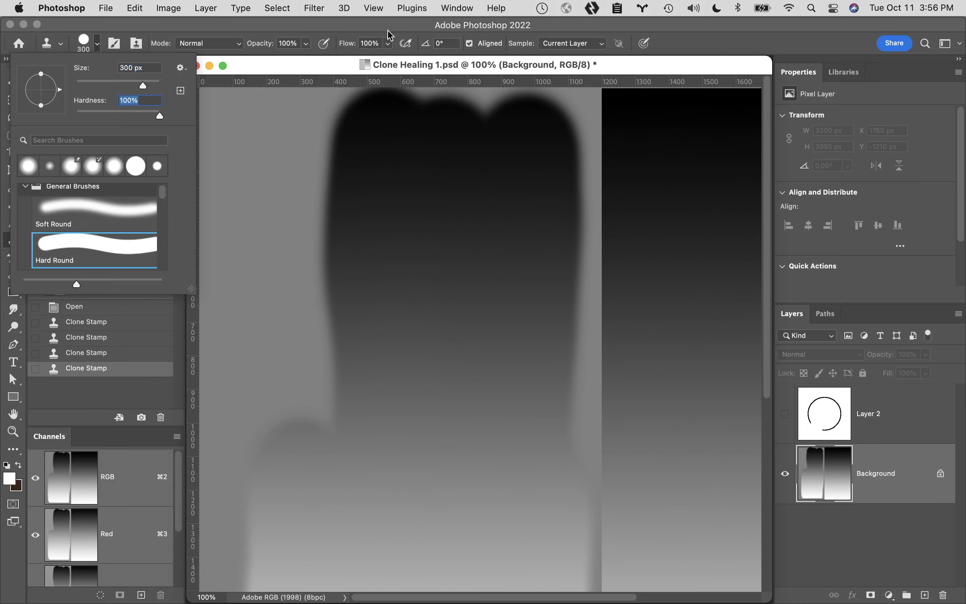
{"action": "key", "text": "Return"}
{"action": "mouse_move", "coordinate": [294, 259]}
{"action": "left_mouse_down"}
{"action": "mouse_move", "coordinate": [308, 157]}
{"action": "mouse_move", "coordinate": [300, 151]}
{"action": "mouse_move", "coordinate": [294, 413]}
{"action": "mouse_move", "coordinate": [295, 384]}
{"action": "left_mouse_up"}
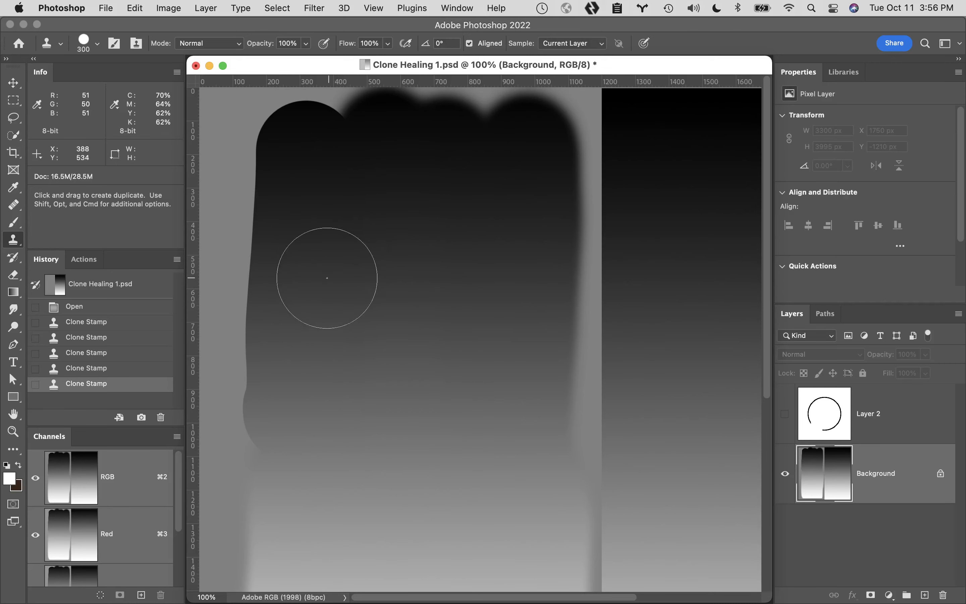
{"action": "mouse_move", "coordinate": [328, 258]}
{"action": "left_mouse_down"}
{"action": "mouse_move", "coordinate": [313, 190]}
{"action": "mouse_move", "coordinate": [258, 257]}
{"action": "left_mouse_up"}
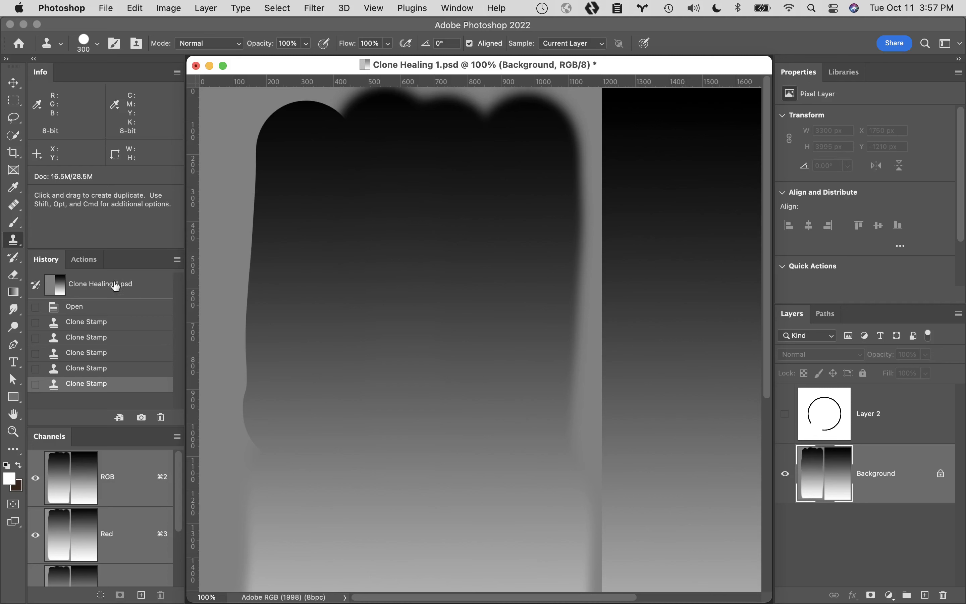
- Revert the image to its Open history state, fit it to the screen and select the Background layer
{"action": "left_click", "coordinate": [115, 306]}
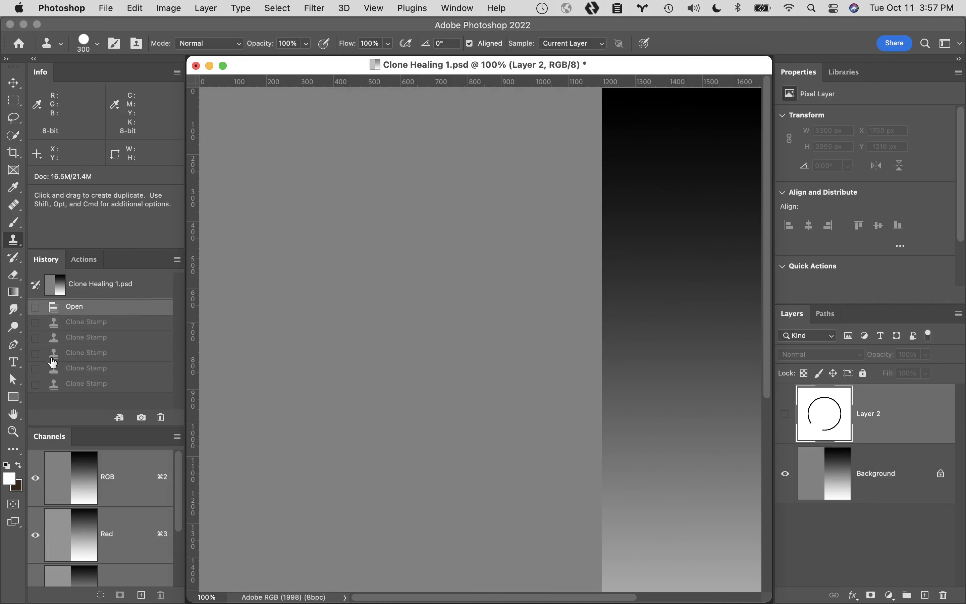
{"action": "double_click", "coordinate": [12, 415]}
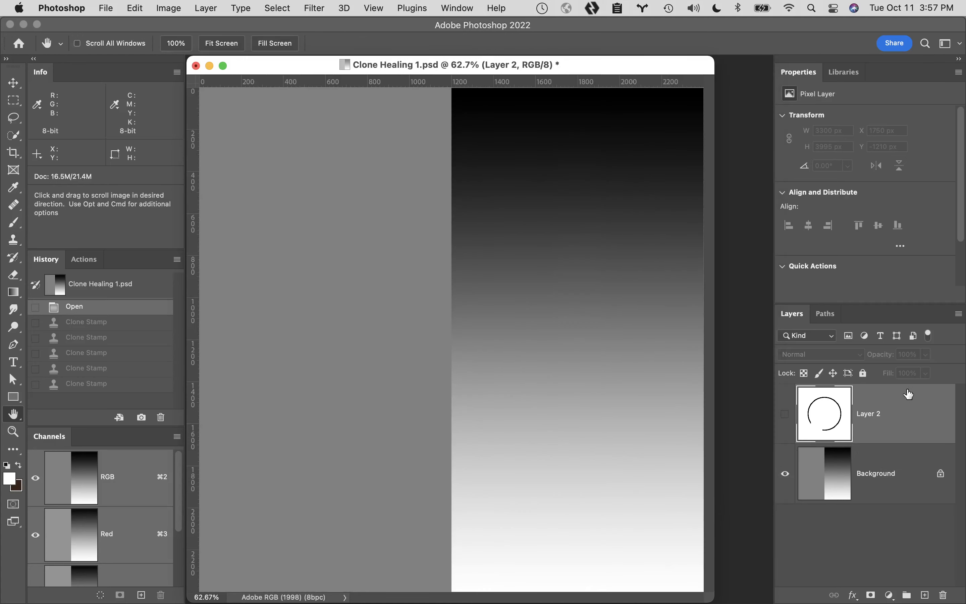
{"action": "left_click", "coordinate": [904, 484]}
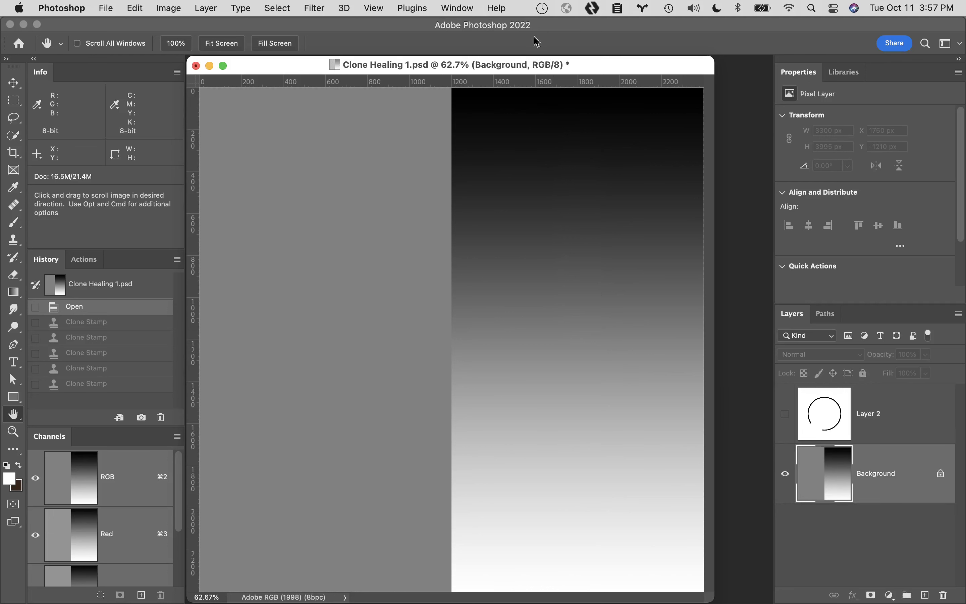
- Turn off Aligned for the Clone Stamp, sample the dark upper gradient, and clone separate strips from different starting heights on the gray half
{"action": "key", "text": "s"}
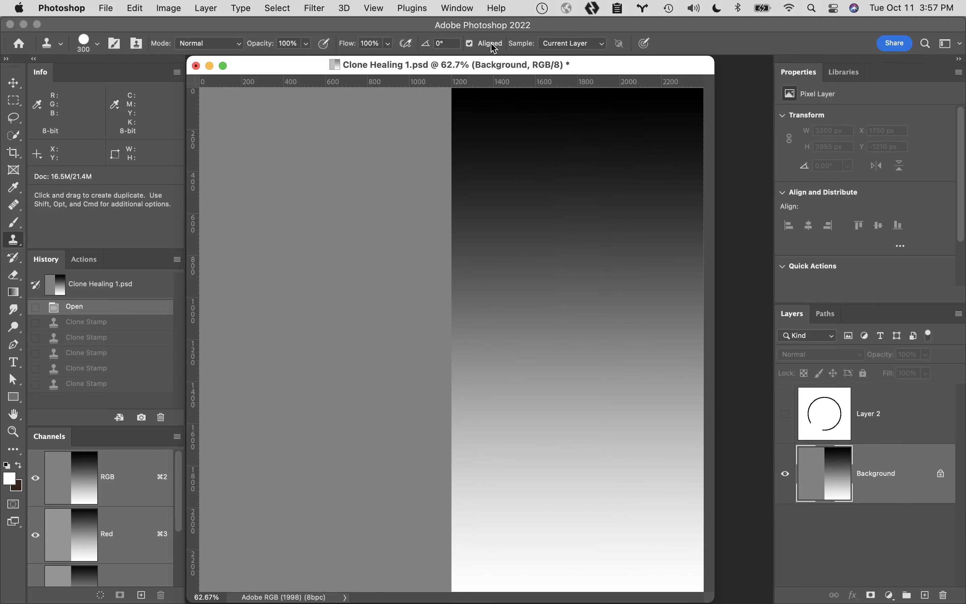
{"action": "left_click", "coordinate": [470, 44]}
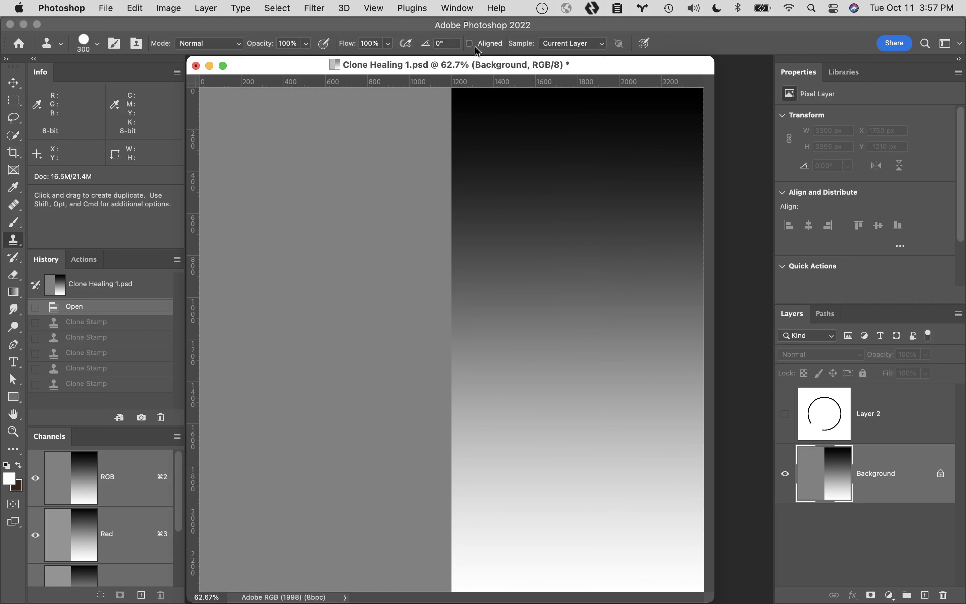
{"action": "key", "text": "alt"}
{"action": "left_click", "coordinate": [659, 134], "text": "alt"}
{"action": "left_click_drag", "start_coordinate": [408, 118], "coordinate": [393, 562]}
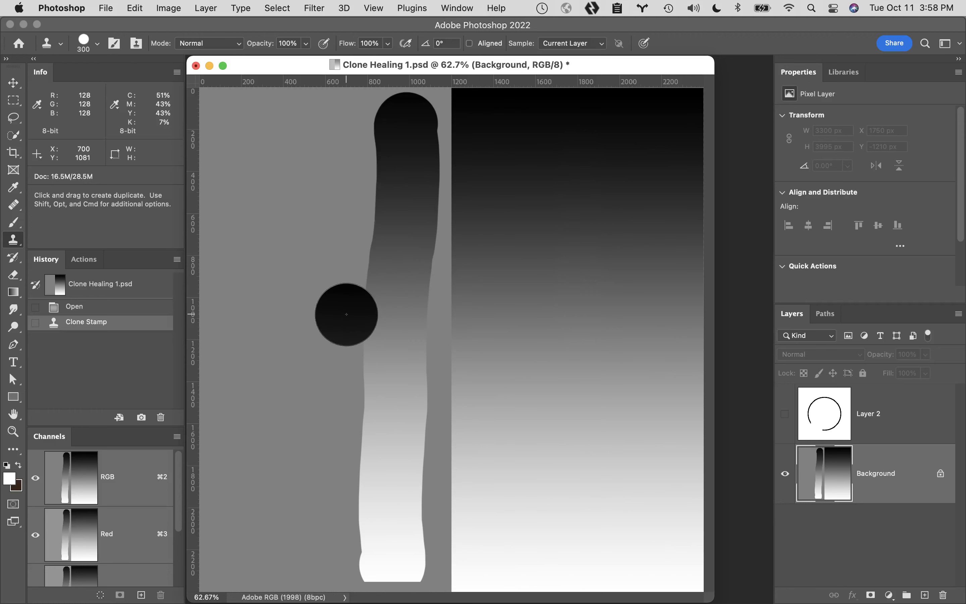
{"action": "left_click_drag", "start_coordinate": [347, 315], "coordinate": [338, 554]}
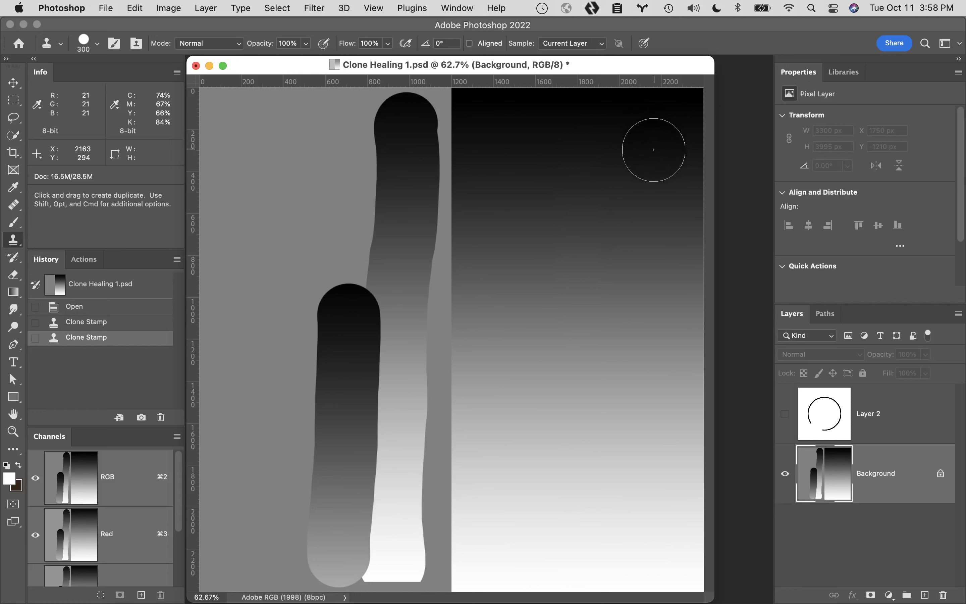
{"action": "mouse_move", "coordinate": [657, 161]}
{"action": "left_mouse_down"}
{"action": "mouse_move", "coordinate": [641, 187]}
{"action": "mouse_move", "coordinate": [658, 157]}
{"action": "left_mouse_up"}
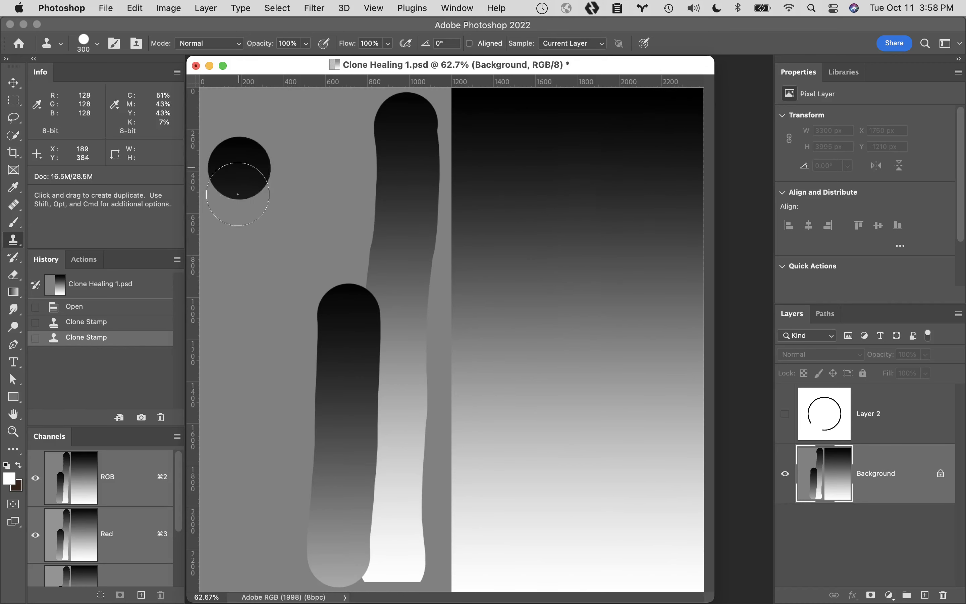
{"action": "left_click_drag", "start_coordinate": [239, 232], "coordinate": [240, 414]}
- Revert the image to its Open history state and switch to the Healing Brush
{"action": "left_click", "coordinate": [74, 306]}
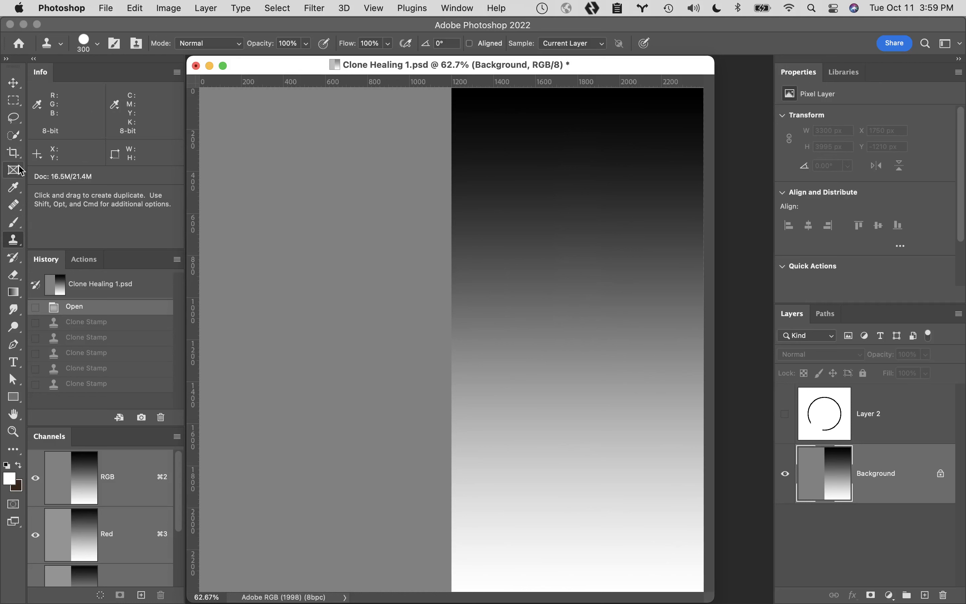
{"action": "left_click", "coordinate": [20, 208]}
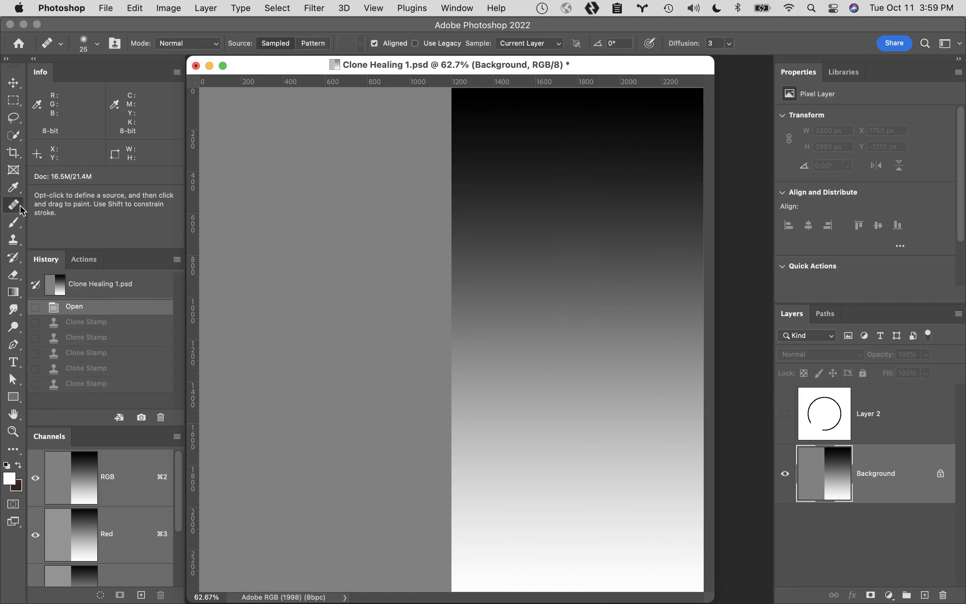
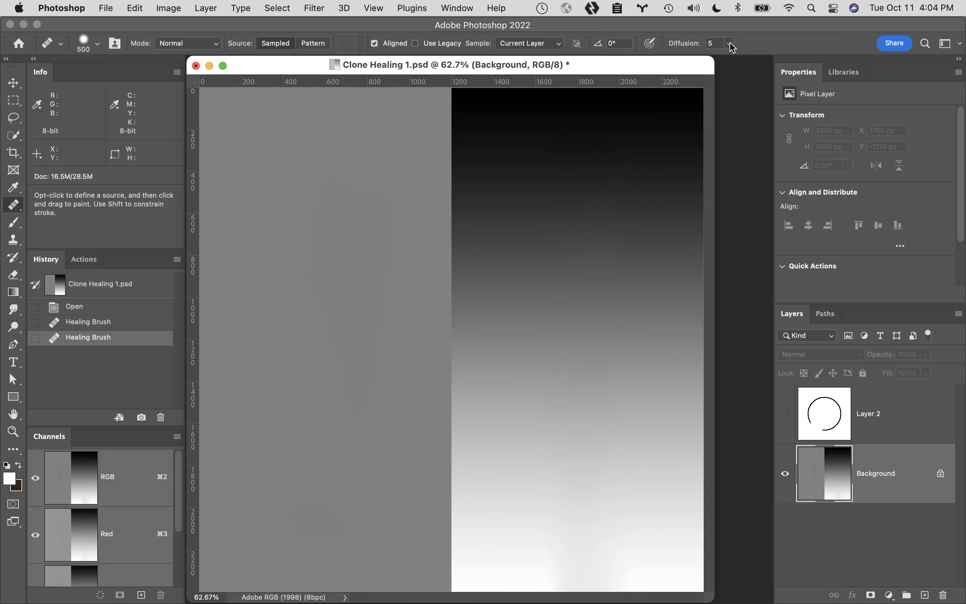
- Set the Healing Brush diffusion to 1, sample the upper gray area, and heal a long vertical strip down the middle of the gradient
{"action": "left_click", "coordinate": [733, 45]}
{"action": "left_click_drag", "start_coordinate": [733, 60], "coordinate": [659, 61]}
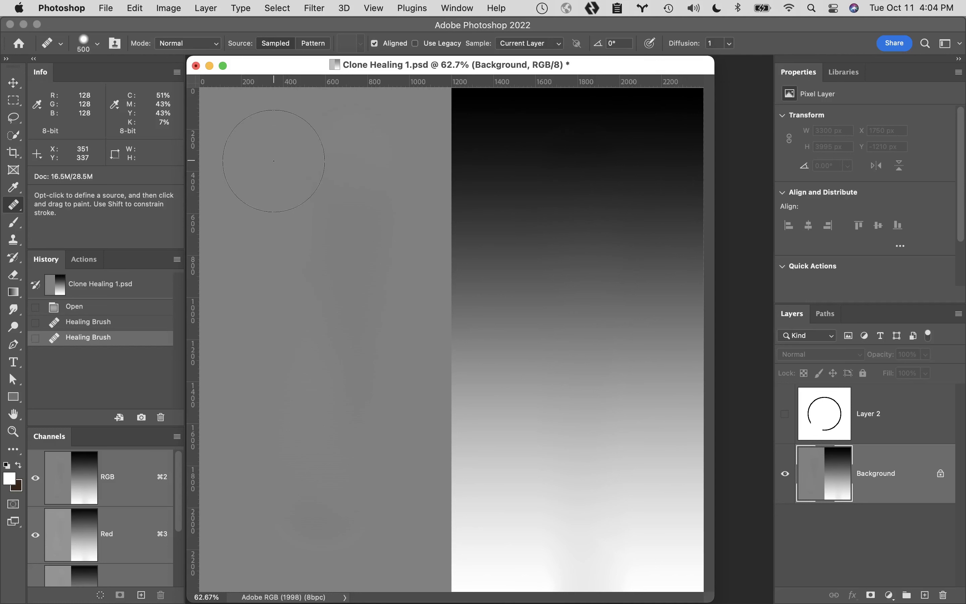
{"action": "key", "text": "alt"}
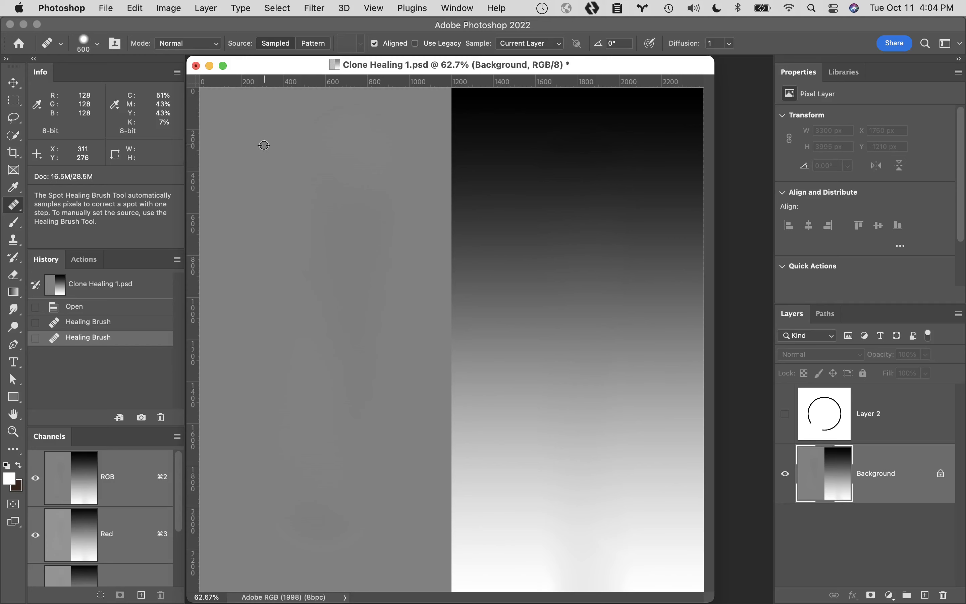
{"action": "left_click", "coordinate": [264, 145], "text": "alt"}
{"action": "left_click_drag", "start_coordinate": [587, 159], "coordinate": [576, 480]}
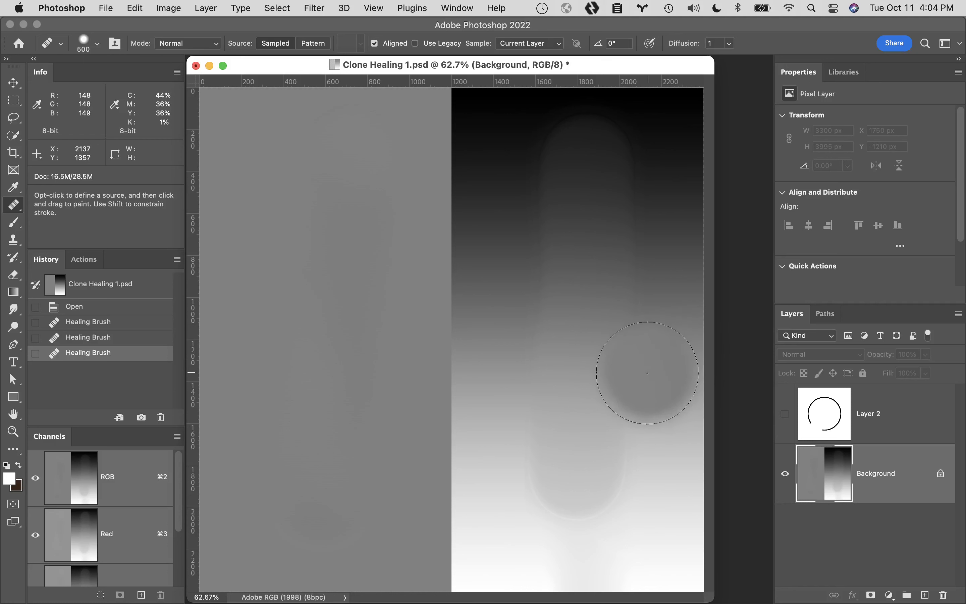
{"action": "mouse_move", "coordinate": [647, 373]}
{"action": "left_mouse_down"}
{"action": "mouse_move", "coordinate": [647, 356]}
{"action": "mouse_move", "coordinate": [615, 450]}
{"action": "mouse_move", "coordinate": [612, 423]}
{"action": "mouse_move", "coordinate": [623, 412]}
{"action": "left_mouse_up"}
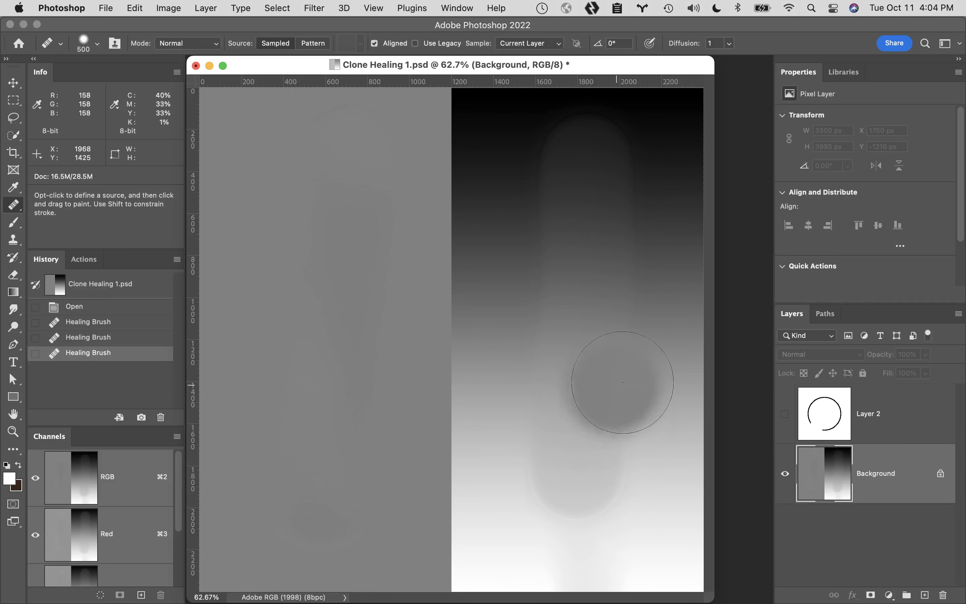
- Set the Healing Brush diffusion to 5
{"action": "left_click", "coordinate": [731, 44]}
{"action": "left_click_drag", "start_coordinate": [729, 60], "coordinate": [754, 70]}
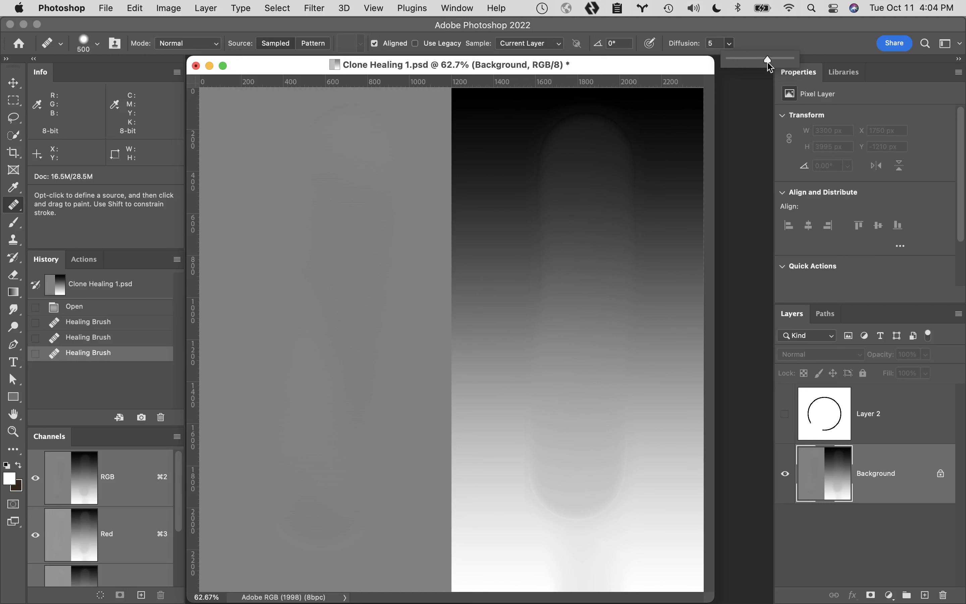
{"action": "left_click", "coordinate": [773, 37]}
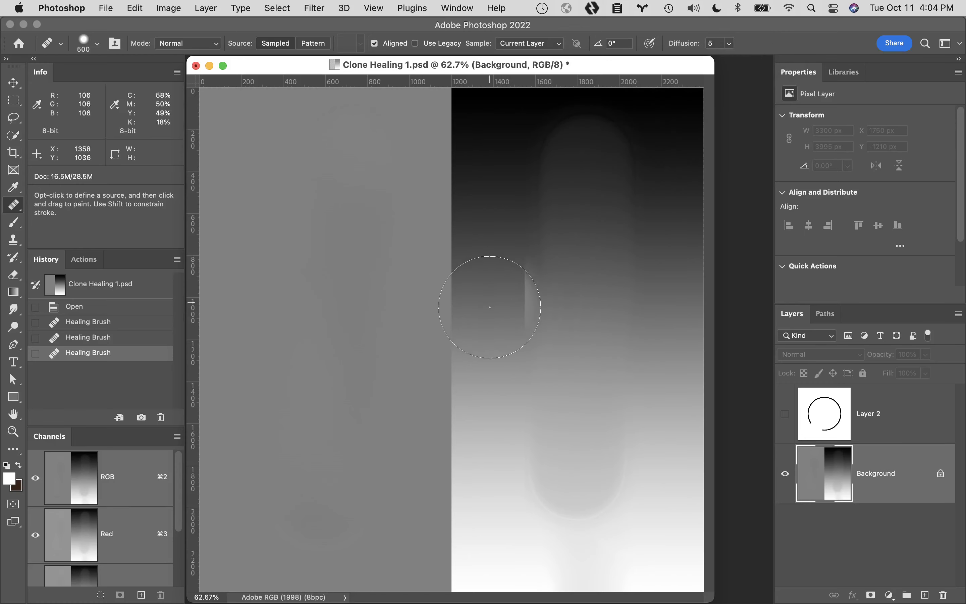
- Discard the healing strokes by returning to the Open history state, and select the Background layer
{"action": "left_click", "coordinate": [134, 287]}
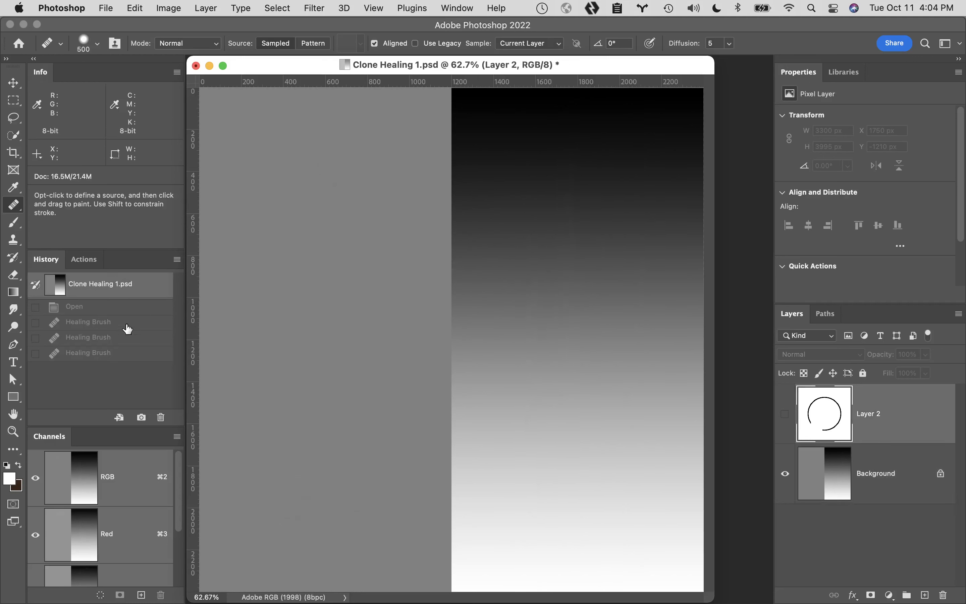
{"action": "left_click", "coordinate": [137, 306]}
{"action": "left_click", "coordinate": [915, 478]}
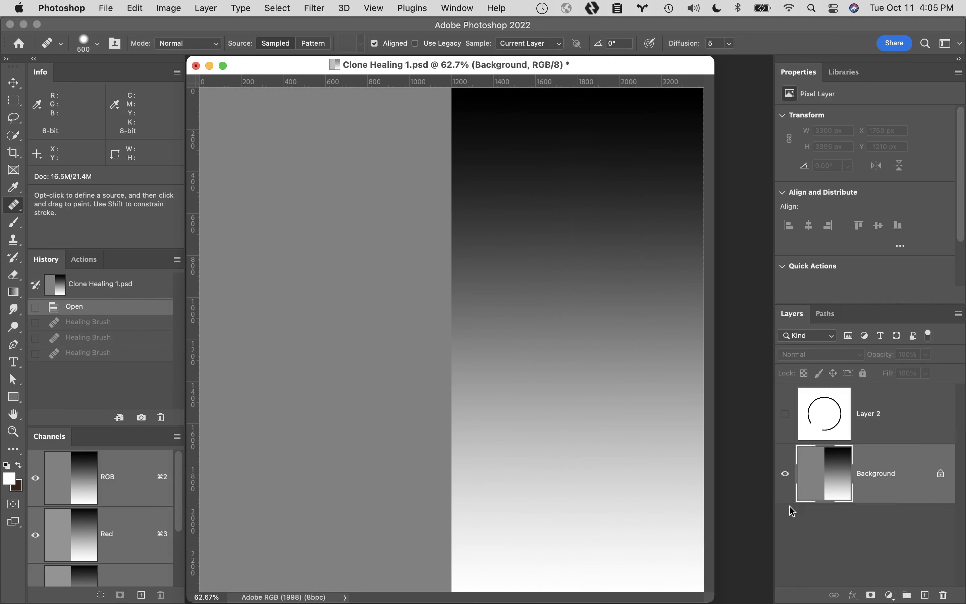
- Display the Clone Source settings and move them clear of the image
{"action": "left_click_drag", "start_coordinate": [519, 276], "coordinate": [506, 254]}
{"action": "left_click", "coordinate": [459, 7]}
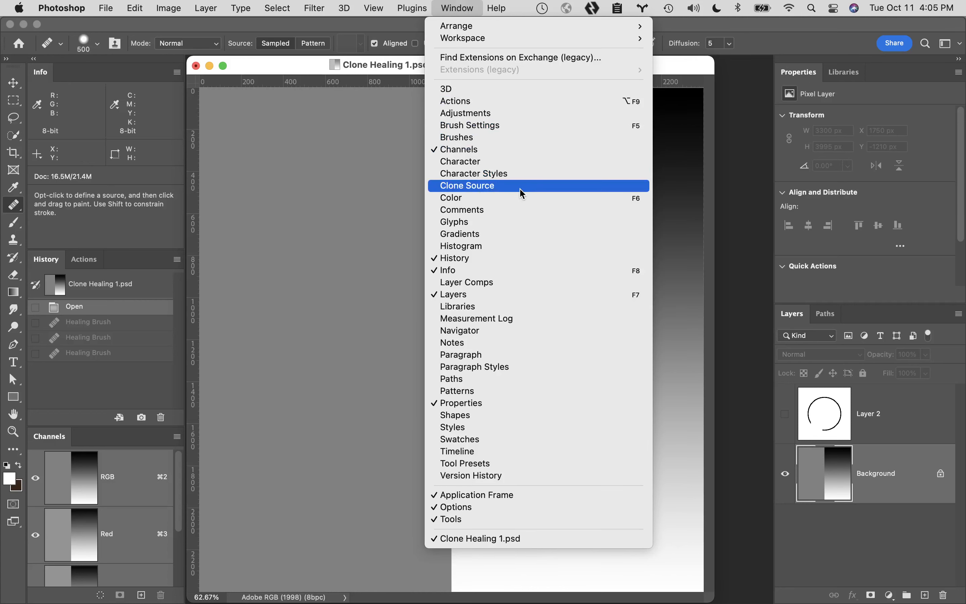
{"action": "left_click", "coordinate": [532, 186]}
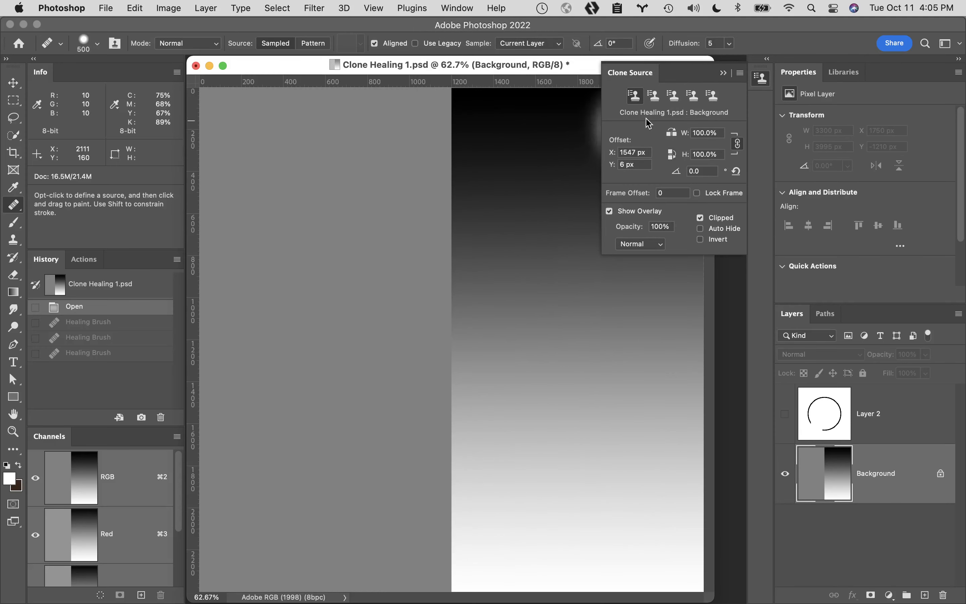
{"action": "left_click_drag", "start_coordinate": [630, 72], "coordinate": [762, 278]}
- With the Clone Stamp, sample the gradient's dark upper right area and clone a long vertical stroke down the gray half
{"action": "key", "text": "s"}
{"action": "left_click", "coordinate": [265, 145], "text": "alt"}
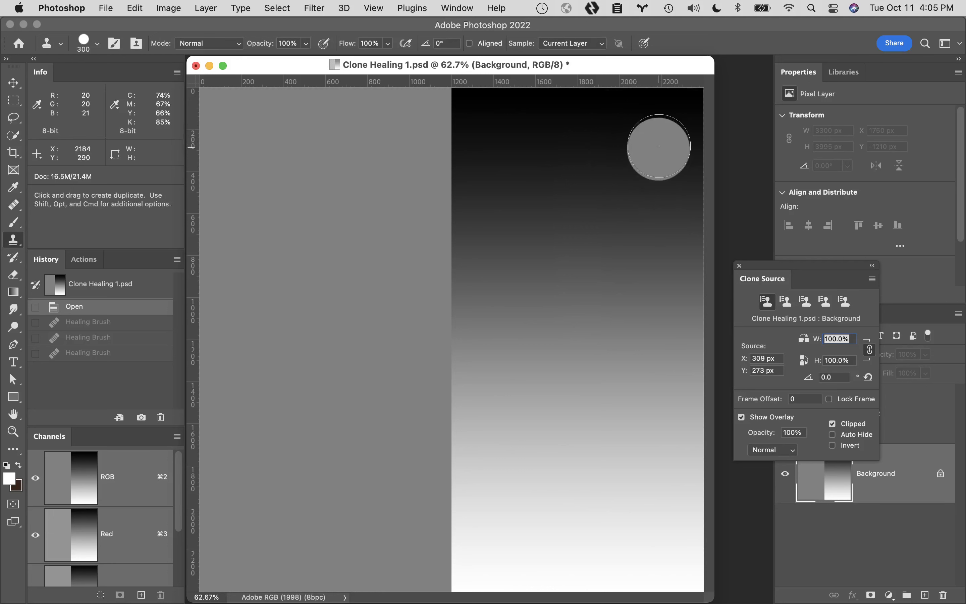
{"action": "left_click", "coordinate": [679, 126], "text": "alt"}
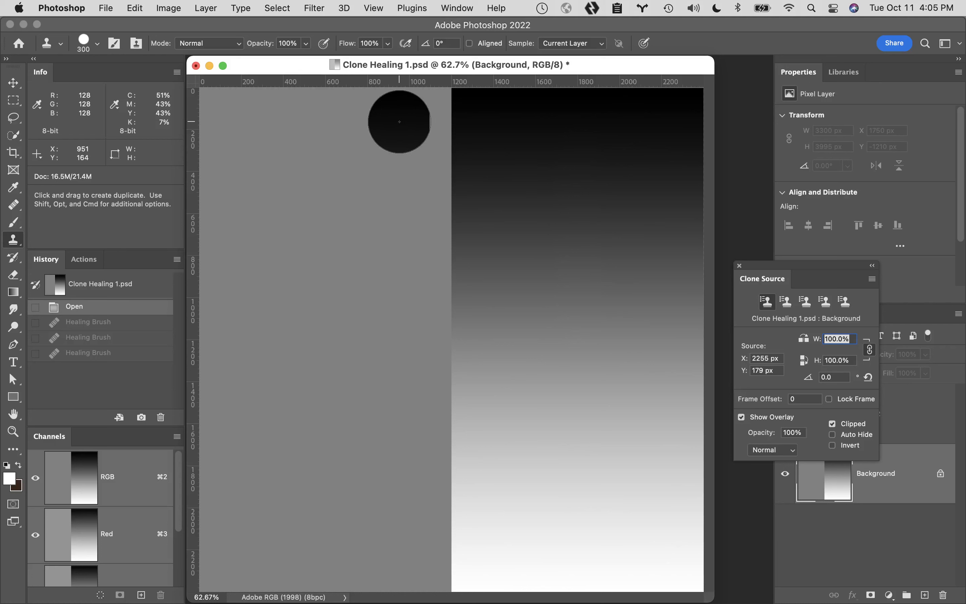
{"action": "mouse_move", "coordinate": [399, 122]}
{"action": "left_mouse_down"}
{"action": "mouse_move", "coordinate": [398, 296]}
{"action": "mouse_move", "coordinate": [378, 505]}
{"action": "left_mouse_up"}
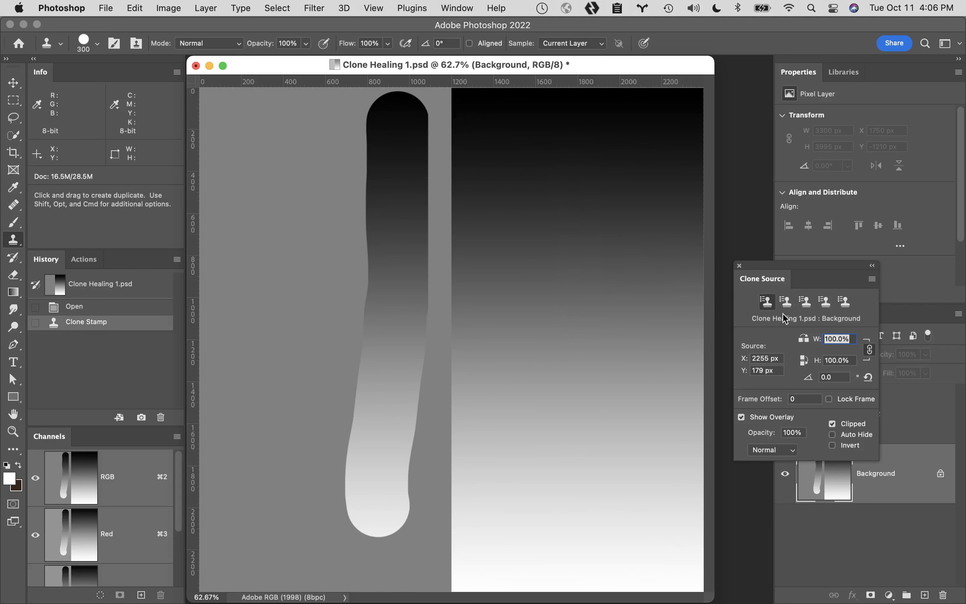
- Define a second clone source from the upper gray area and clone it down over part of the gradient stroke
{"action": "left_click", "coordinate": [789, 302]}
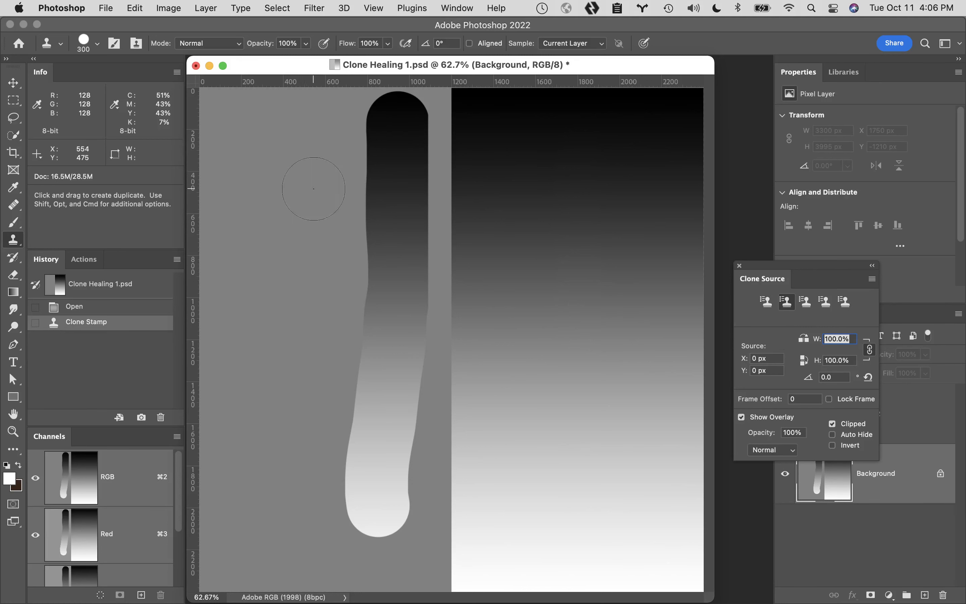
{"action": "left_click", "coordinate": [281, 142], "text": "alt"}
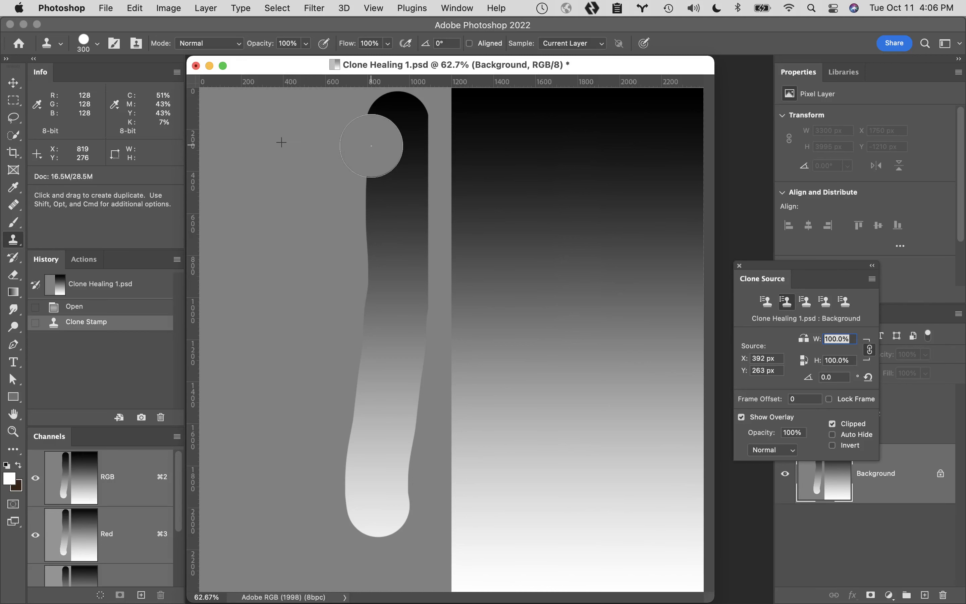
{"action": "mouse_move", "coordinate": [371, 146]}
{"action": "left_mouse_down"}
{"action": "mouse_move", "coordinate": [348, 512]}
{"action": "mouse_move", "coordinate": [349, 497]}
{"action": "left_mouse_up"}
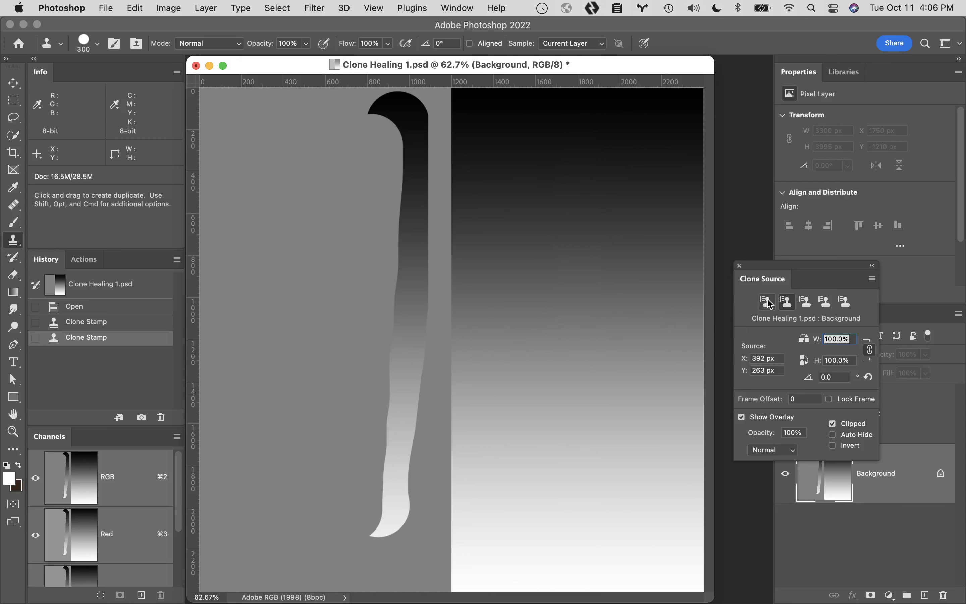
- Return to the first clone source and clone another long gradient stroke down the gray half
{"action": "left_click", "coordinate": [768, 300]}
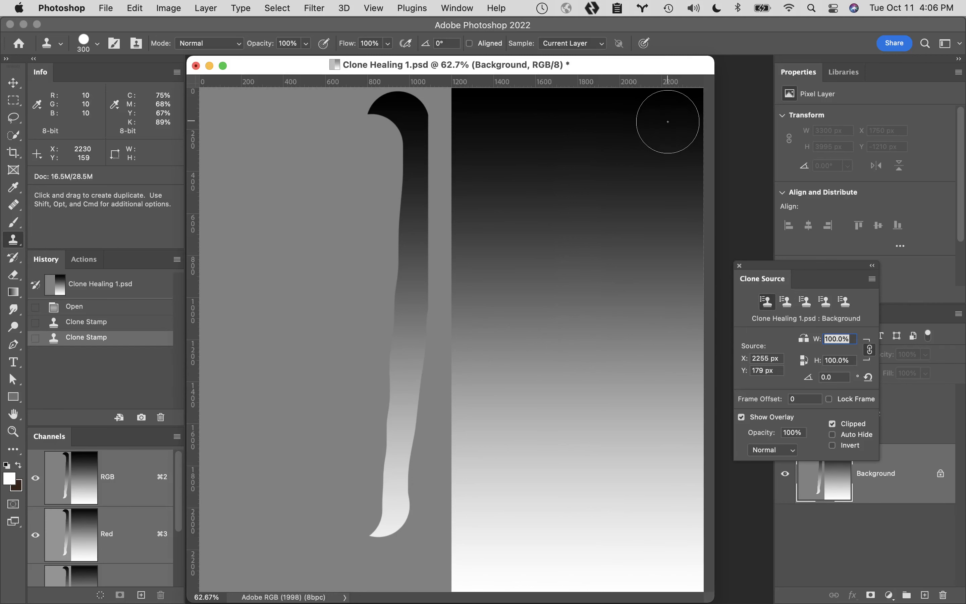
{"action": "left_click_drag", "start_coordinate": [383, 120], "coordinate": [348, 489]}
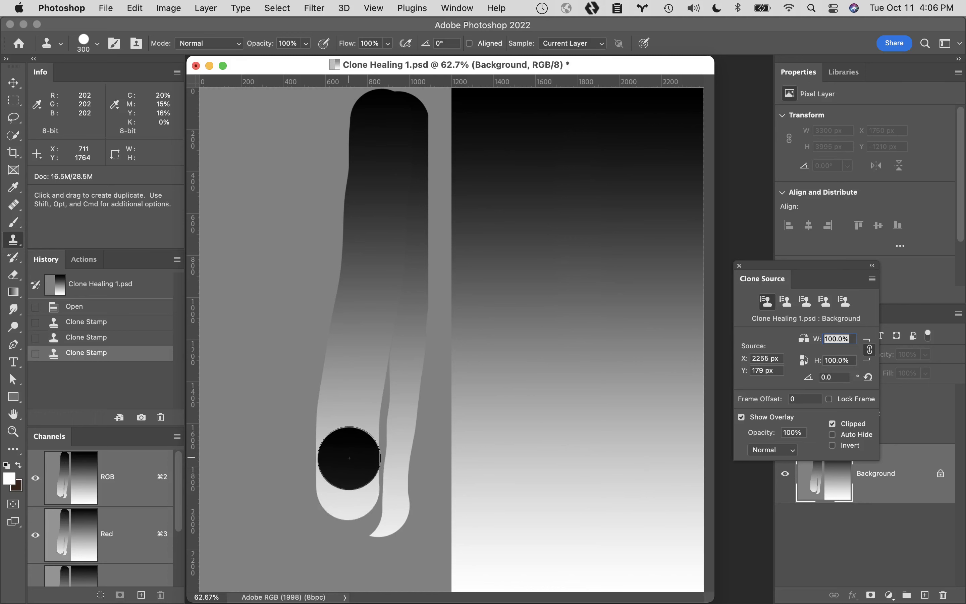
{"action": "left_click", "coordinate": [465, 6]}
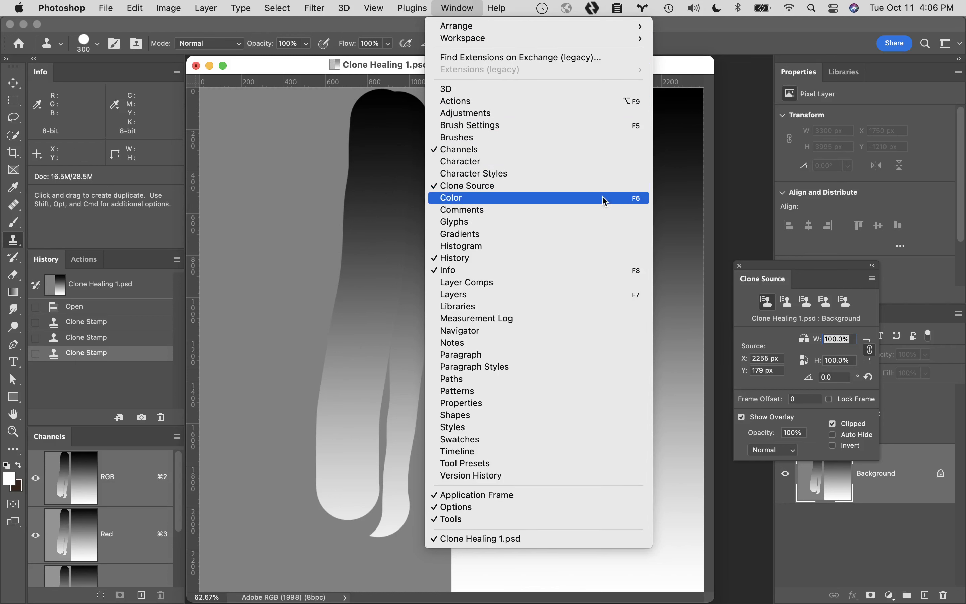
{"action": "left_click", "coordinate": [622, 189]}
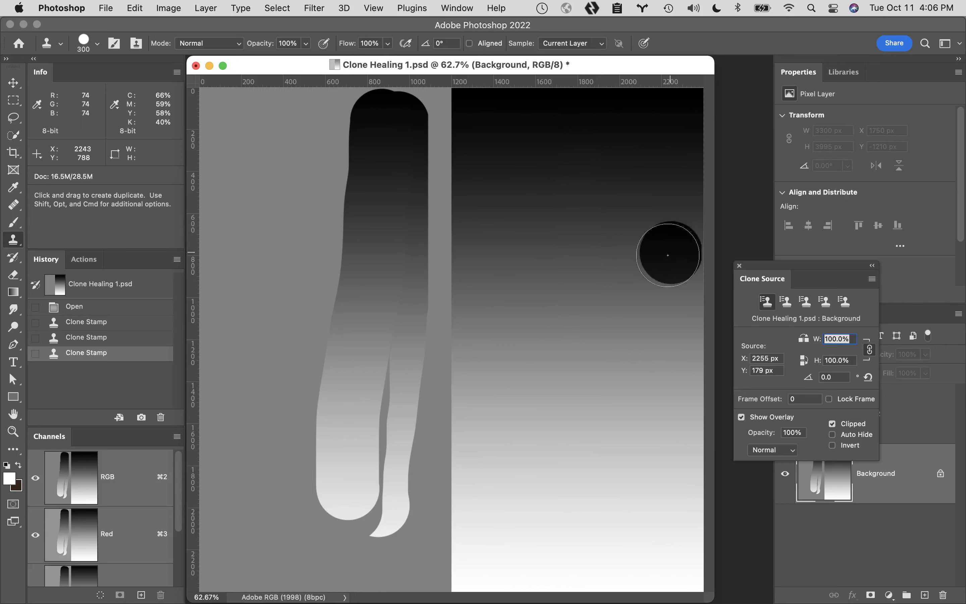
- Open the recent file Choke and Spread.psd and add a new empty layer above the model
{"action": "left_click", "coordinate": [106, 7]}
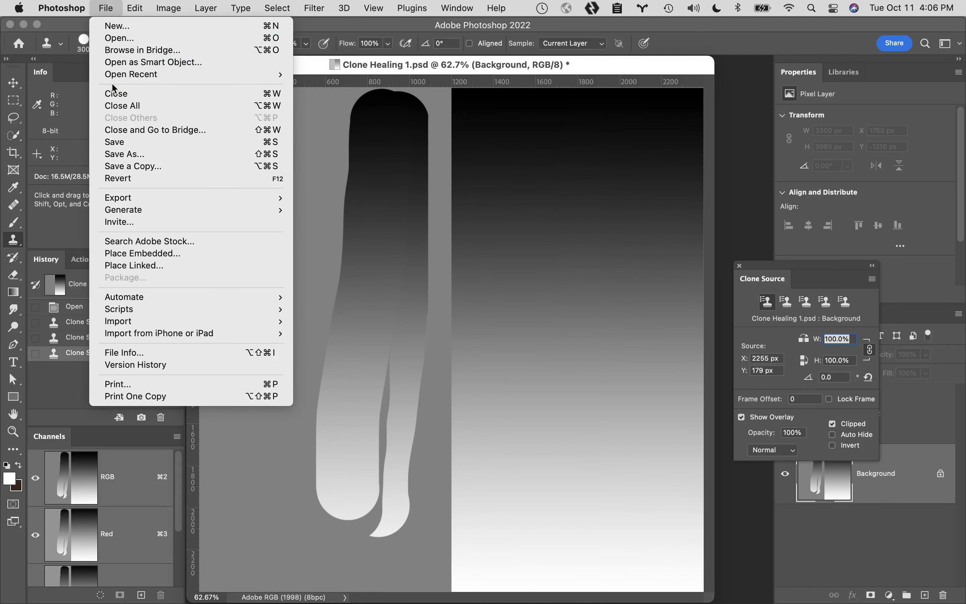
{"action": "mouse_move", "coordinate": [129, 76]}
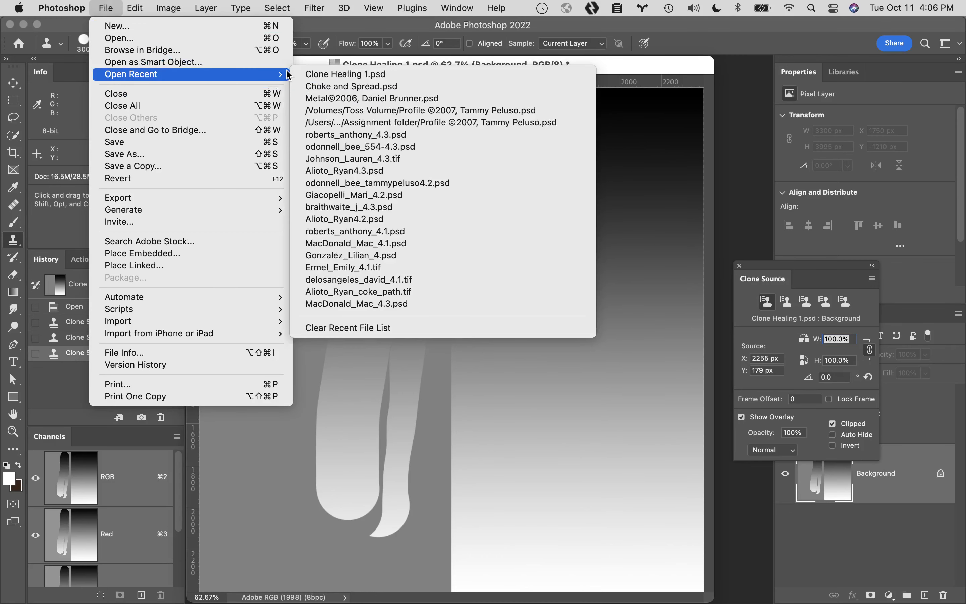
{"action": "left_click", "coordinate": [356, 86]}
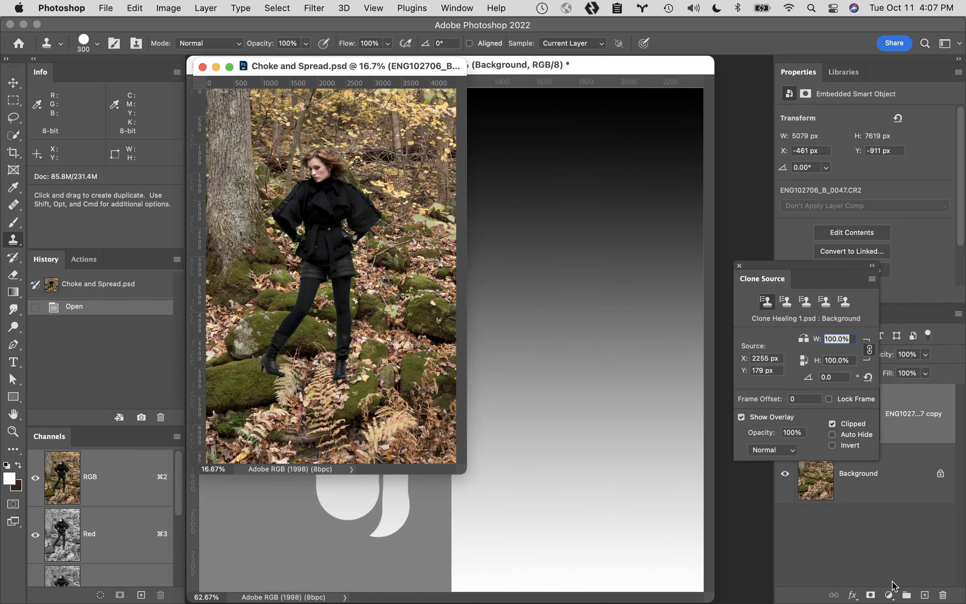
{"action": "left_click", "coordinate": [925, 597]}
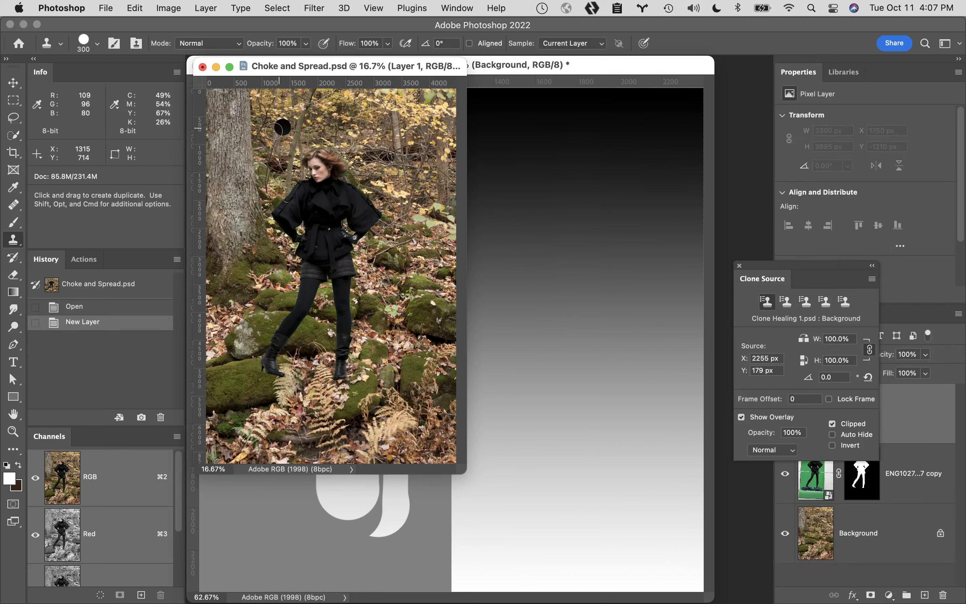
- Clone a gradient stroke beside the tree trunk from the first source and a gray stroke over the model's shoulder from the second
{"action": "left_click_drag", "start_coordinate": [266, 110], "coordinate": [265, 239]}
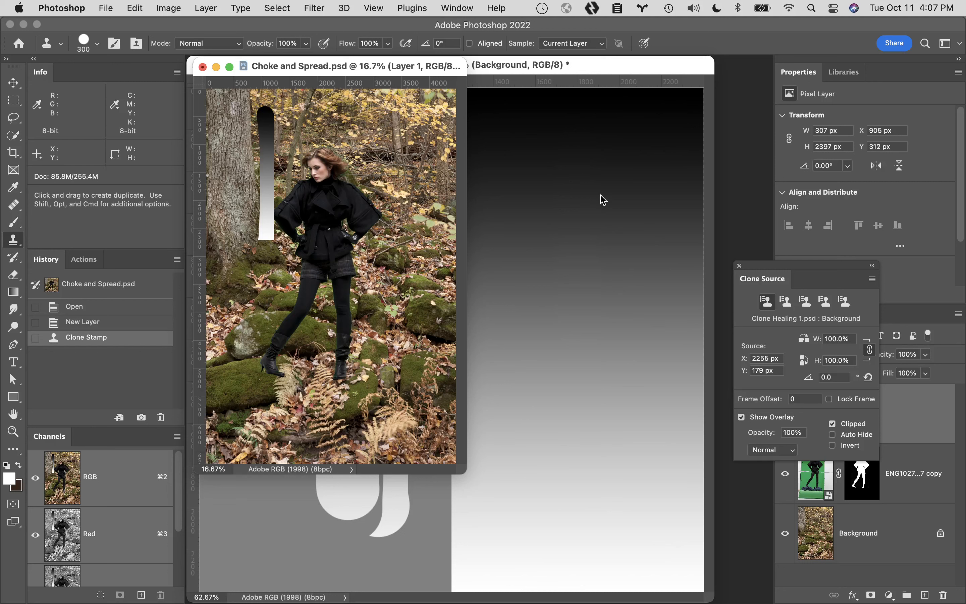
{"action": "left_click", "coordinate": [786, 303]}
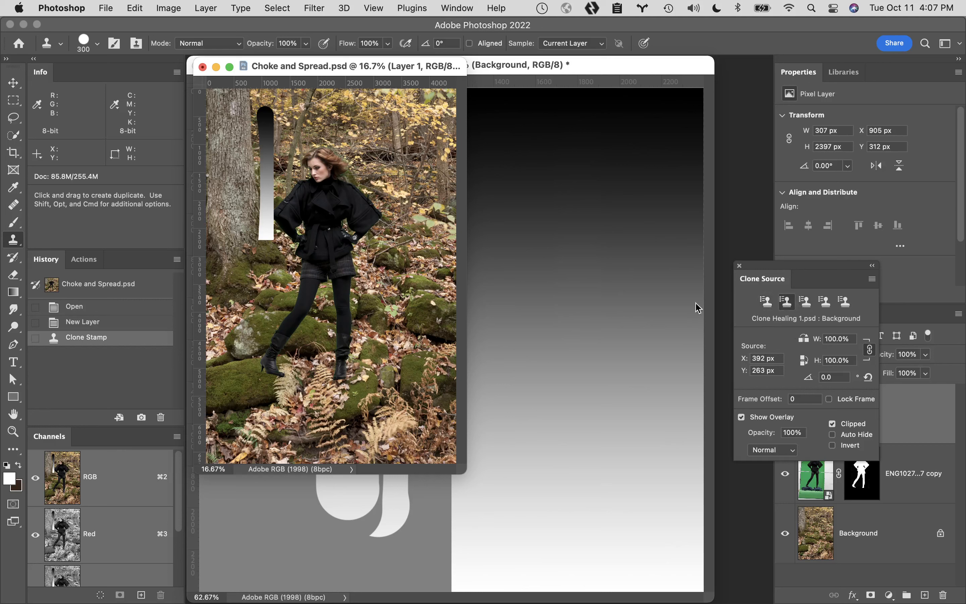
{"action": "left_click_drag", "start_coordinate": [359, 159], "coordinate": [337, 208]}
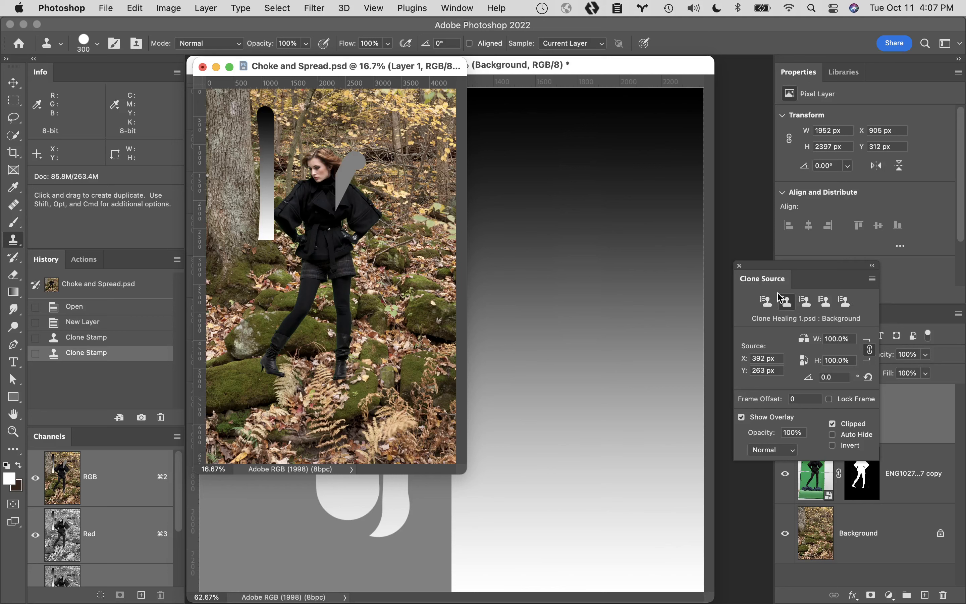
- Close Choke and Spread.psd without saving and return Clone Healing 1.psd to its Open history state
{"action": "left_click", "coordinate": [203, 68]}
{"action": "left_click", "coordinate": [463, 260]}
{"action": "left_click", "coordinate": [131, 306]}
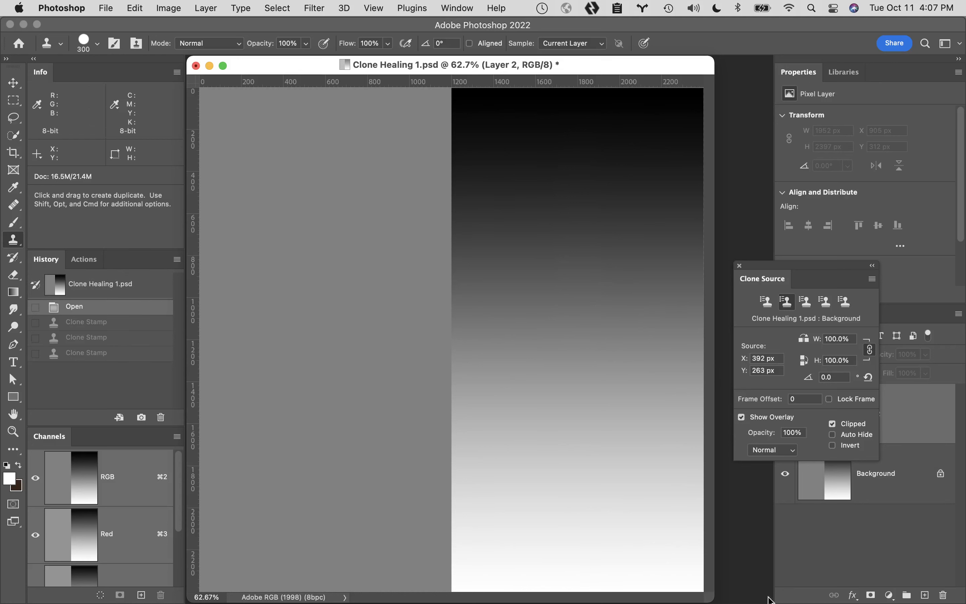
- Select the Background layer, move the Clone Source settings clear of the layer list, and sample the gradient's dark upper right area
{"action": "left_click", "coordinate": [901, 476]}
{"action": "mouse_move", "coordinate": [815, 266]}
{"action": "left_mouse_down"}
{"action": "mouse_move", "coordinate": [784, 241]}
{"action": "mouse_move", "coordinate": [804, 112]}
{"action": "left_mouse_up"}
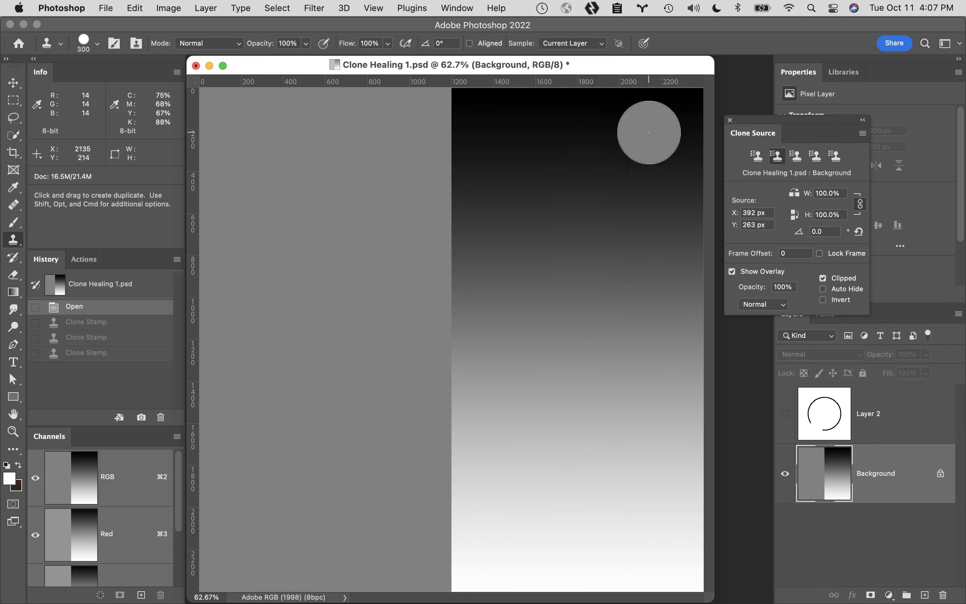
{"action": "left_click", "coordinate": [661, 128], "text": "alt"}
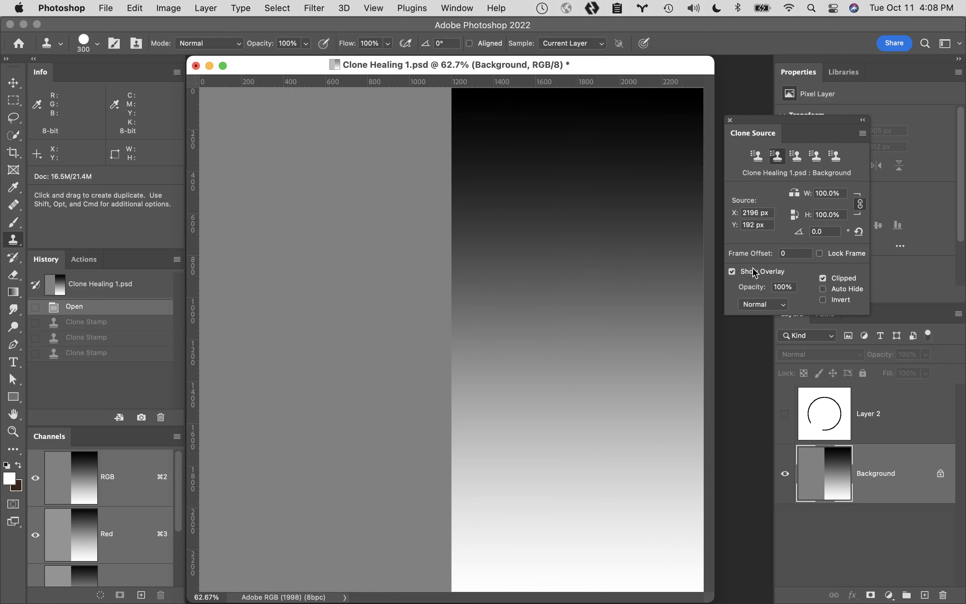
- Turn off the clone overlay, clone a gradient stroke down the gray half, and undo that stroke
{"action": "left_click", "coordinate": [733, 272]}
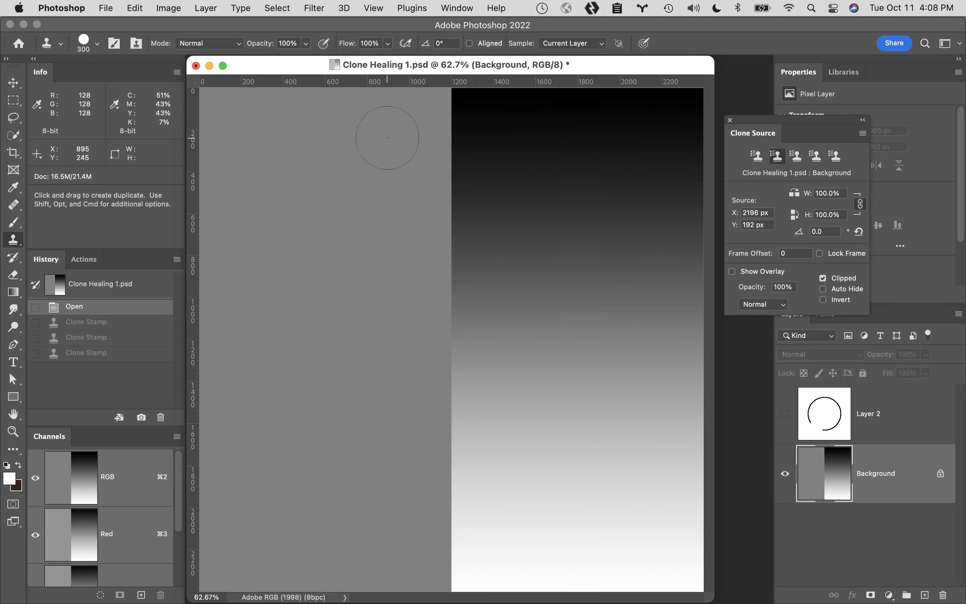
{"action": "left_click_drag", "start_coordinate": [388, 135], "coordinate": [363, 376]}
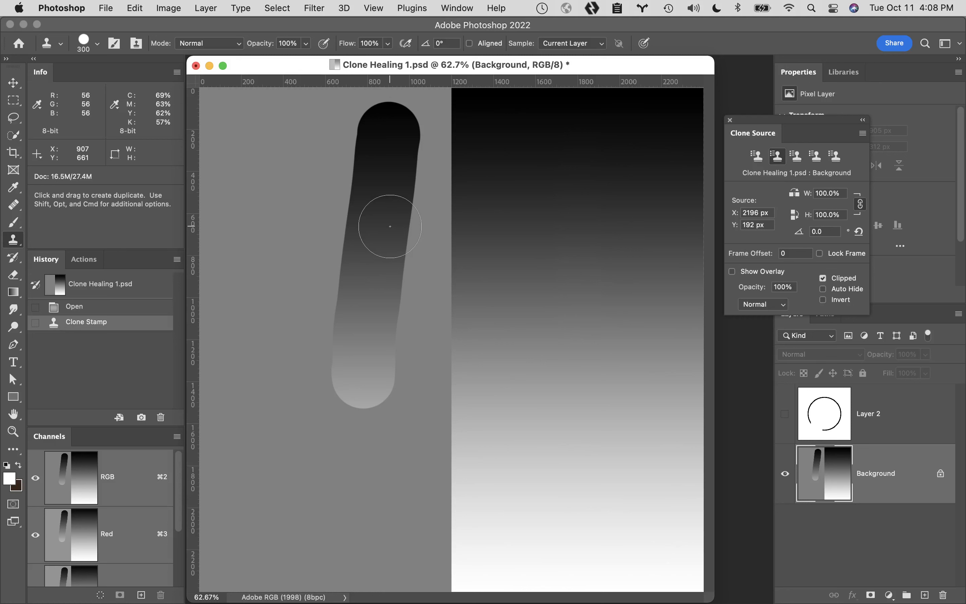
{"action": "key", "text": "super+z"}
{"action": "key", "text": "super+z"}
{"action": "key", "text": "super+z"}
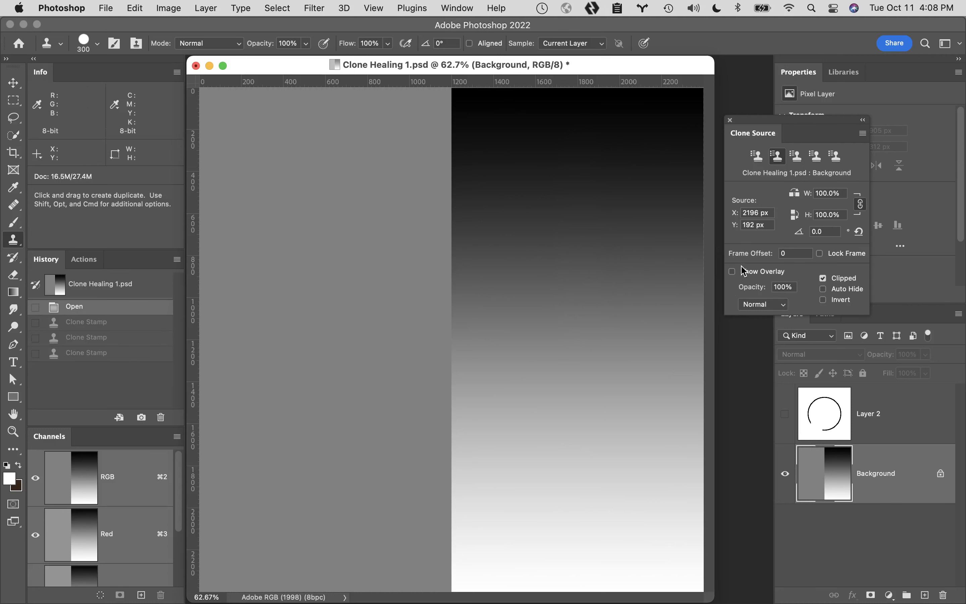
- Turn on the clone overlay at 45% opacity and clone a gradient stroke down the gray half
{"action": "left_click", "coordinate": [733, 272]}
{"action": "mouse_move", "coordinate": [761, 291]}
{"action": "left_mouse_down"}
{"action": "mouse_move", "coordinate": [737, 291]}
{"action": "mouse_move", "coordinate": [746, 290]}
{"action": "left_mouse_up"}
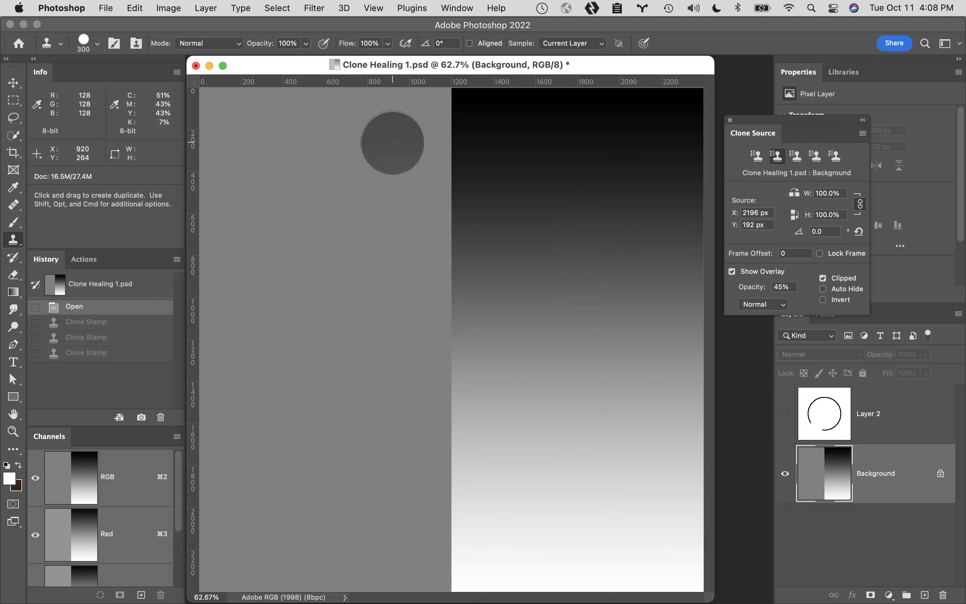
{"action": "left_click_drag", "start_coordinate": [390, 141], "coordinate": [371, 369]}
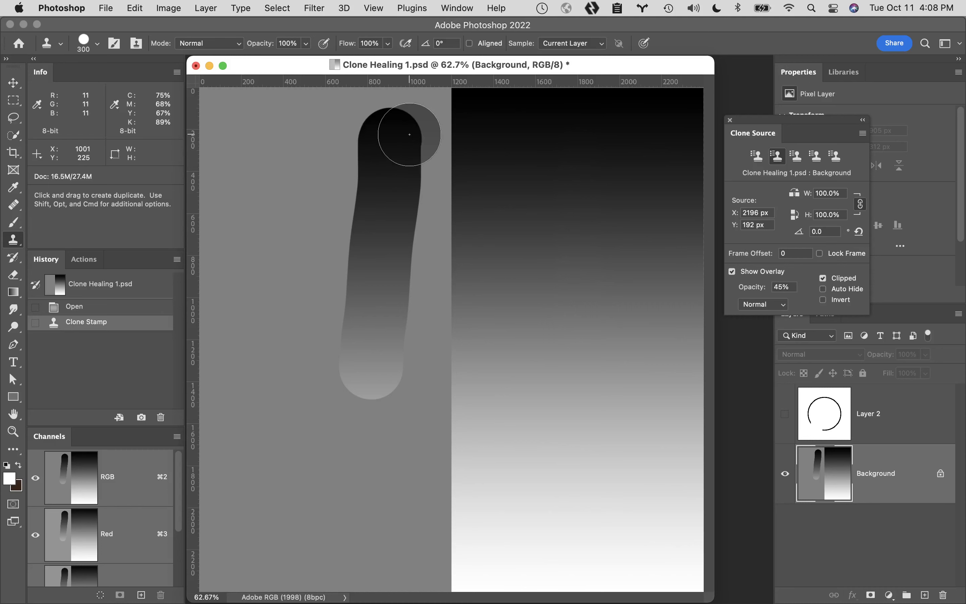
- Close Clone Healing 1.psd without saving and hide the Clone Source settings
{"action": "left_click", "coordinate": [197, 65]}
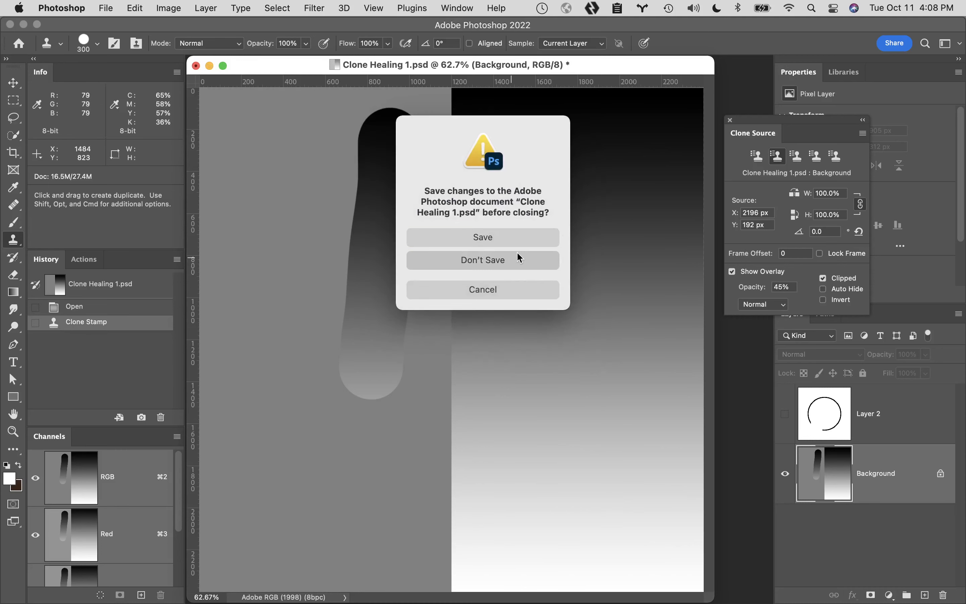
{"action": "left_click", "coordinate": [519, 259]}
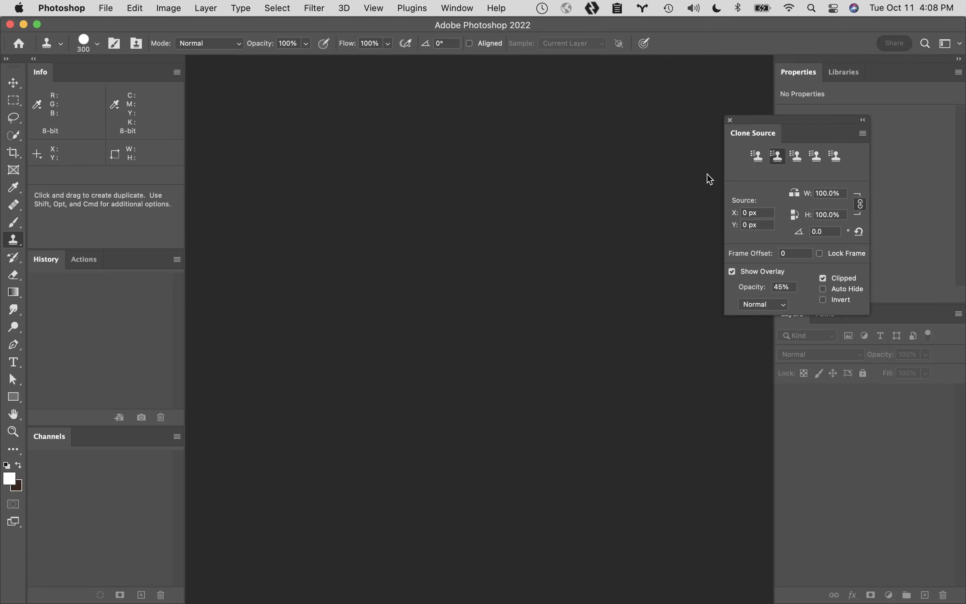
{"action": "left_click", "coordinate": [731, 121]}
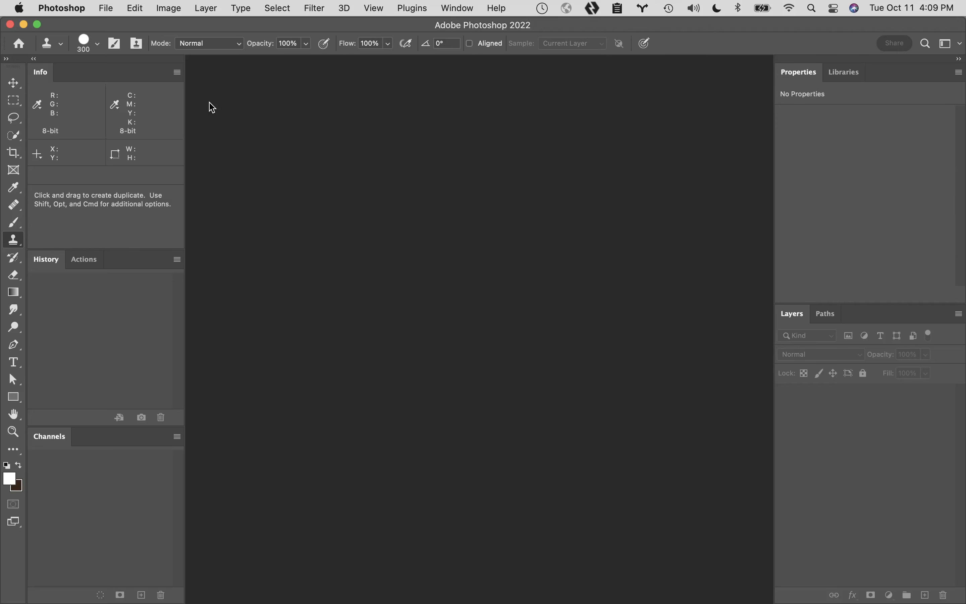
- Set the Clone Stamp brush hardness to 52%
{"action": "left_click", "coordinate": [96, 45]}
{"action": "left_click_drag", "start_coordinate": [159, 116], "coordinate": [120, 112]}
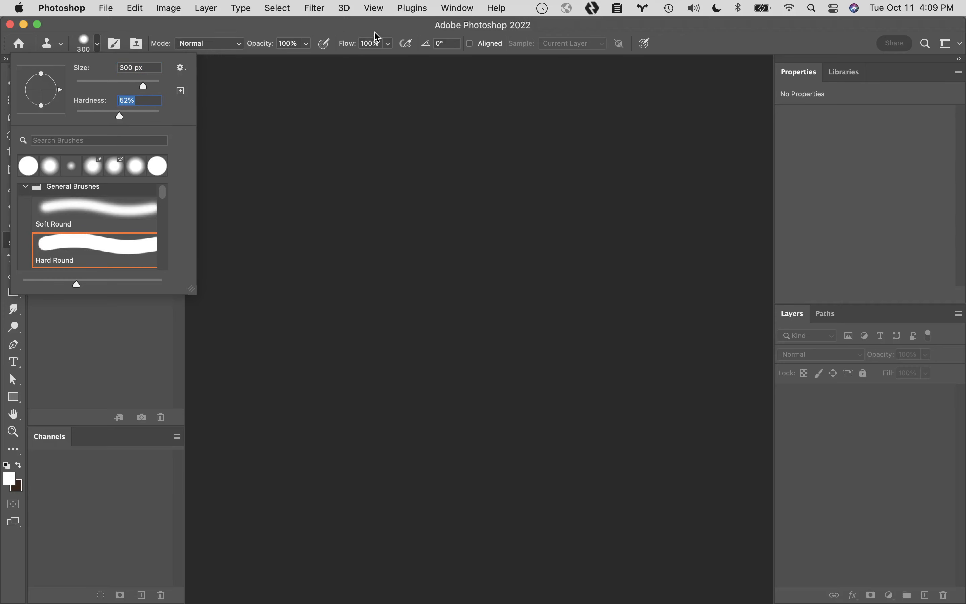
{"action": "left_click", "coordinate": [392, 23]}
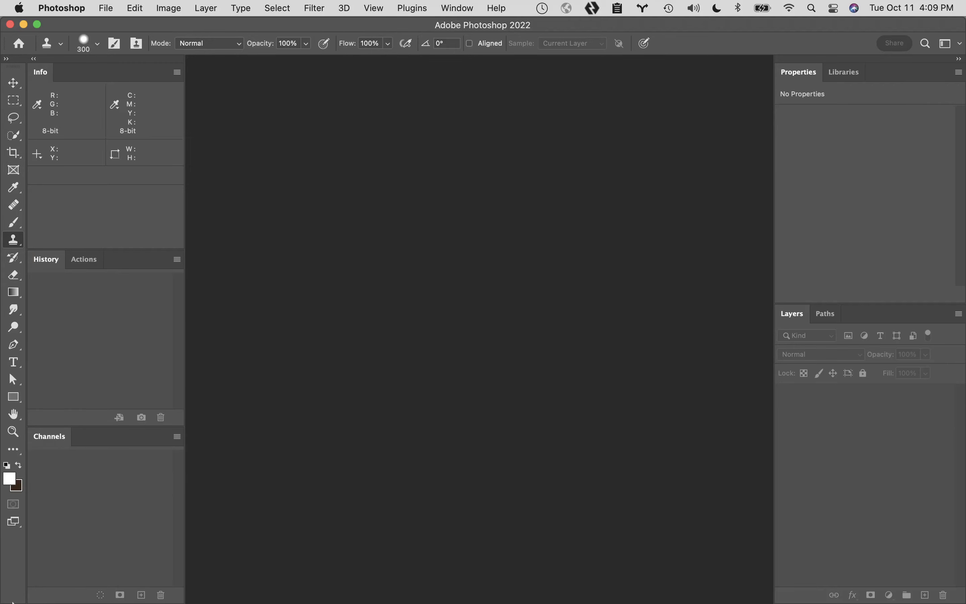
- Switch to Finder and open the Assignment Folder inside the student files folder
{"action": "mouse_move", "coordinate": [23, 600]}
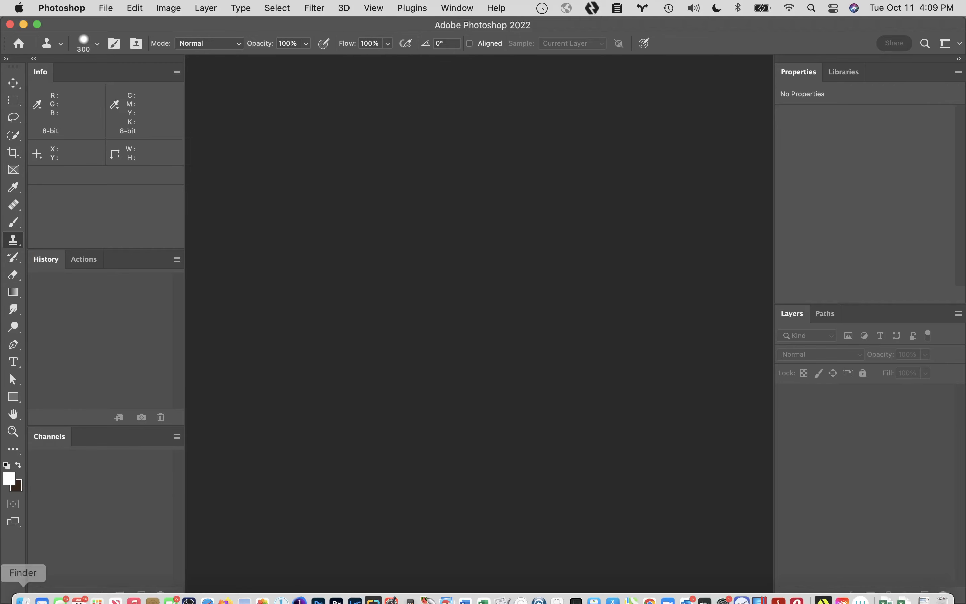
{"action": "left_click", "coordinate": [23, 597]}
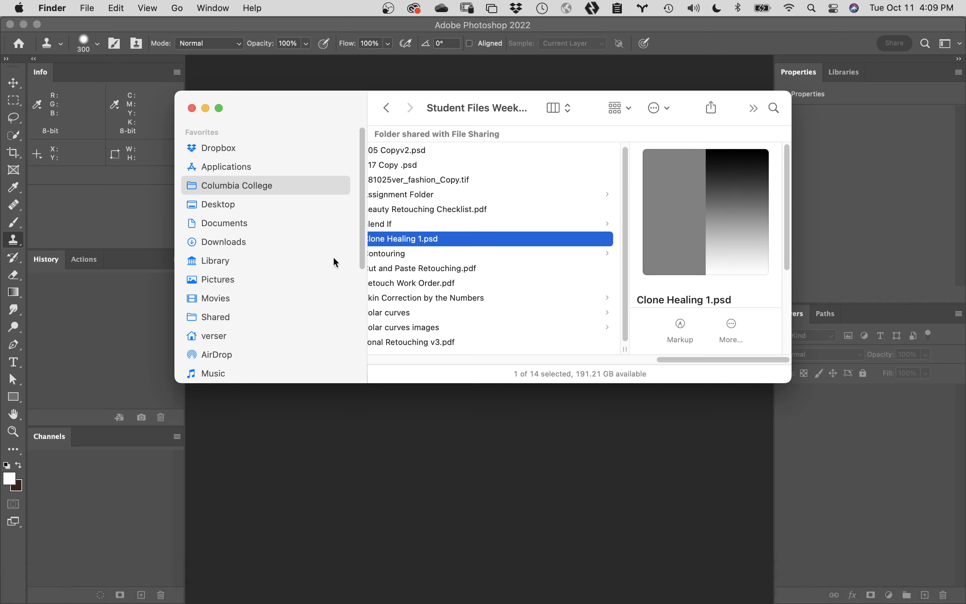
{"action": "left_click_drag", "start_coordinate": [688, 360], "coordinate": [616, 374]}
{"action": "left_click", "coordinate": [645, 195]}
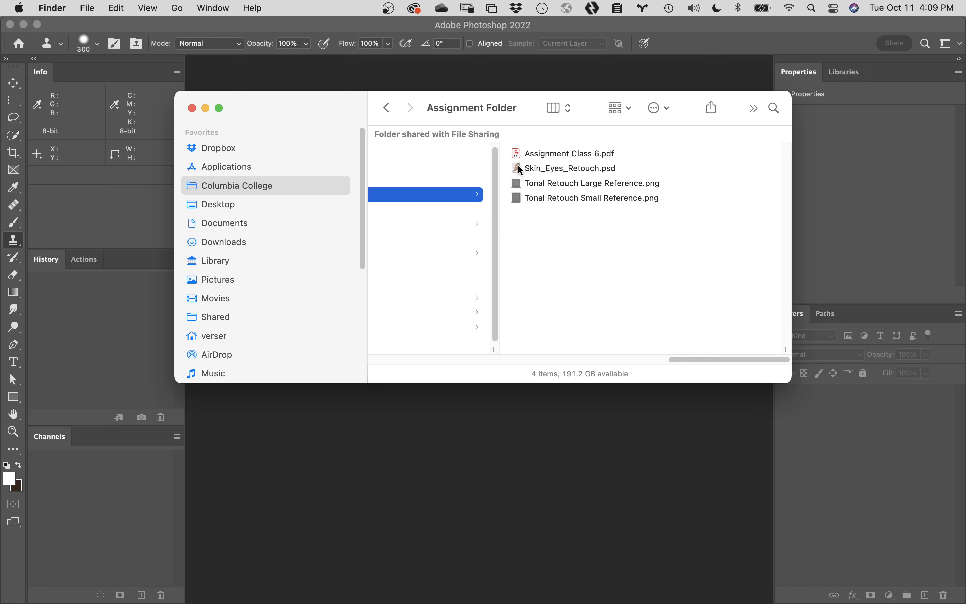
- Open Skin_Eyes_Retouch.psd from the Assignment Folder in Photoshop and fit the image to the screen
{"action": "left_click", "coordinate": [537, 171]}
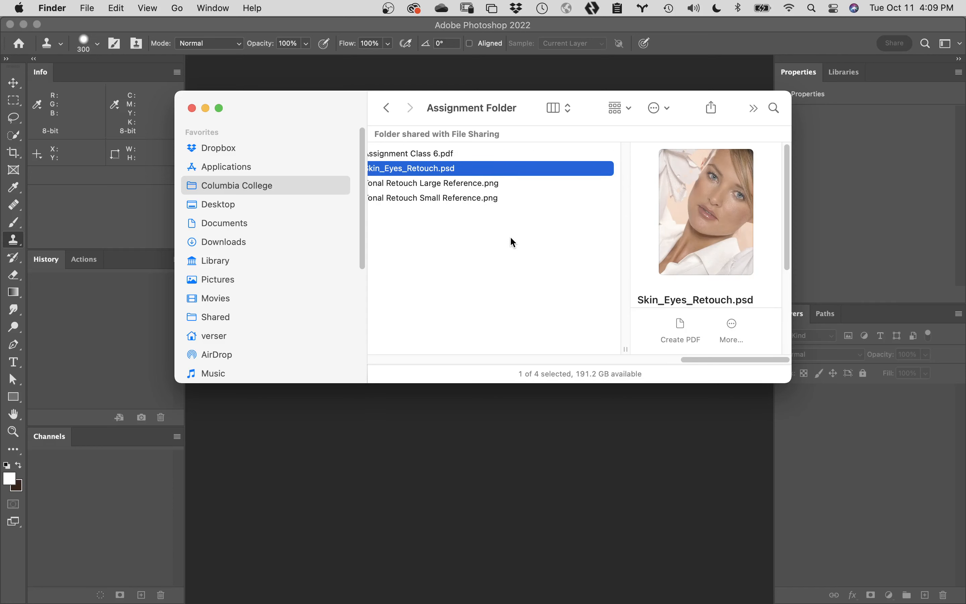
{"action": "double_click", "coordinate": [435, 172]}
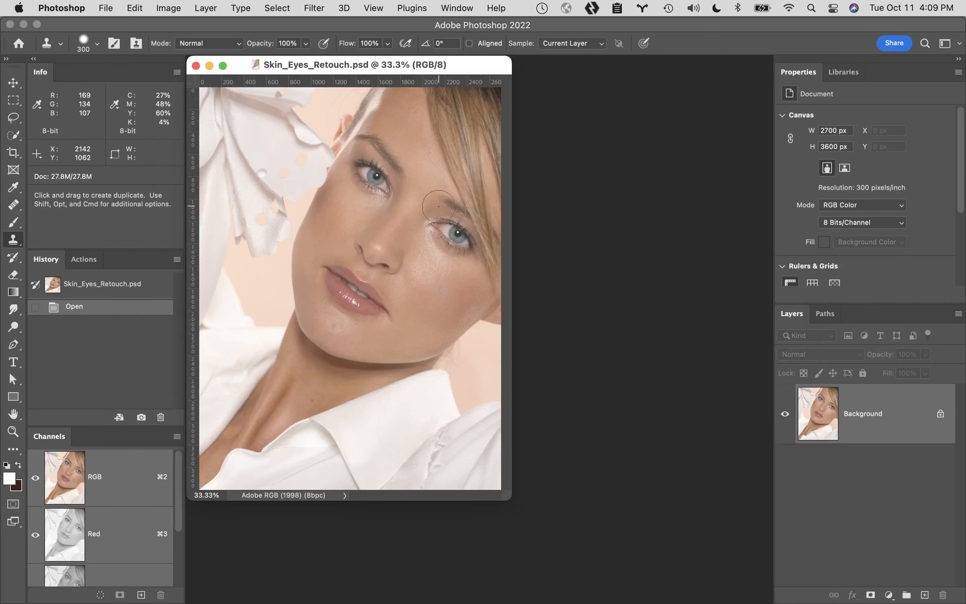
{"action": "double_click", "coordinate": [13, 413]}
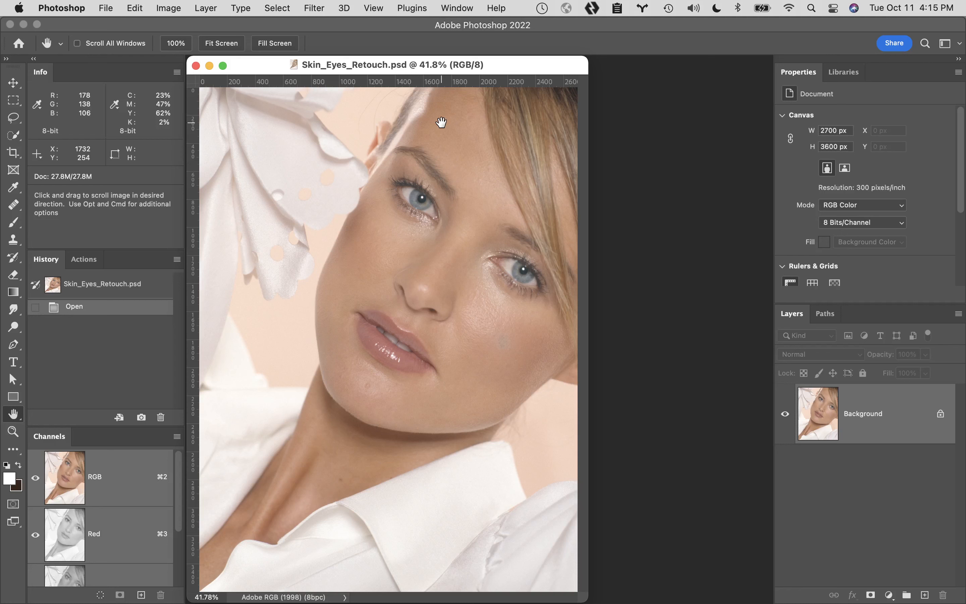
- Switch to Finder and open the Class 4 Files folder inside 1 Fashion I Folder
{"action": "left_click", "coordinate": [24, 593]}
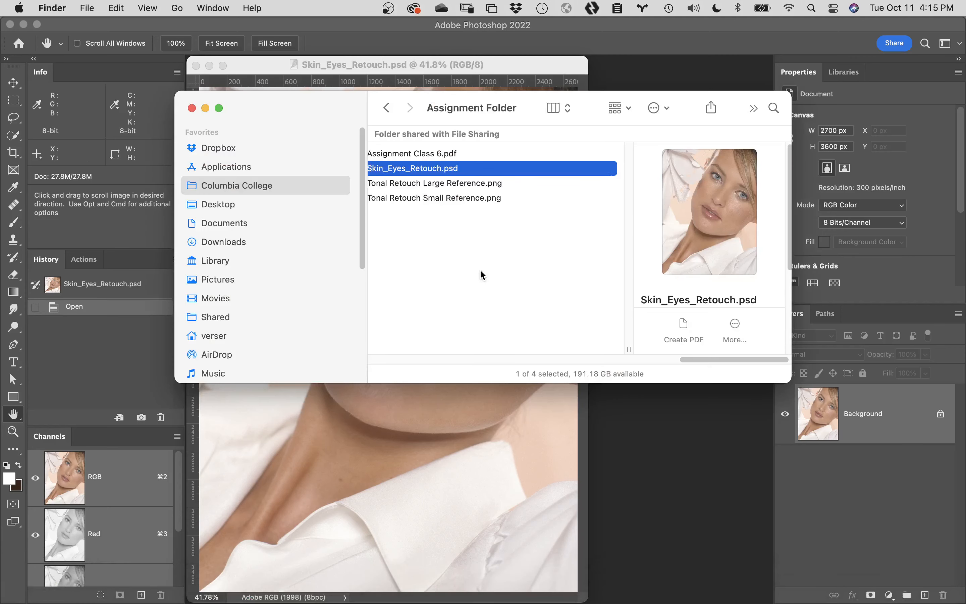
{"action": "scroll", "coordinate": [480, 268], "scroll_direction": "left", "scroll_amount": 10}
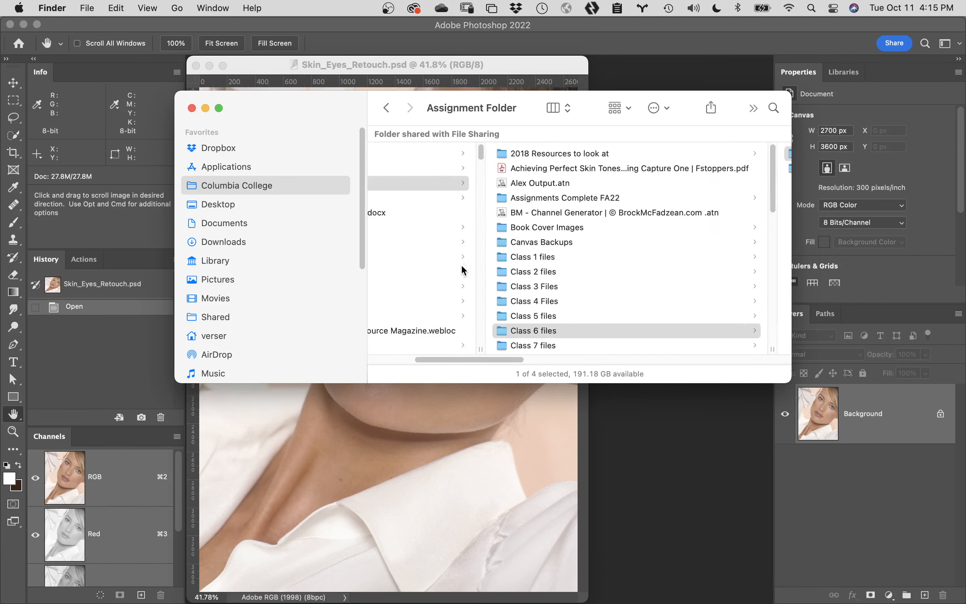
{"action": "scroll", "coordinate": [462, 270], "scroll_direction": "left", "scroll_amount": 5}
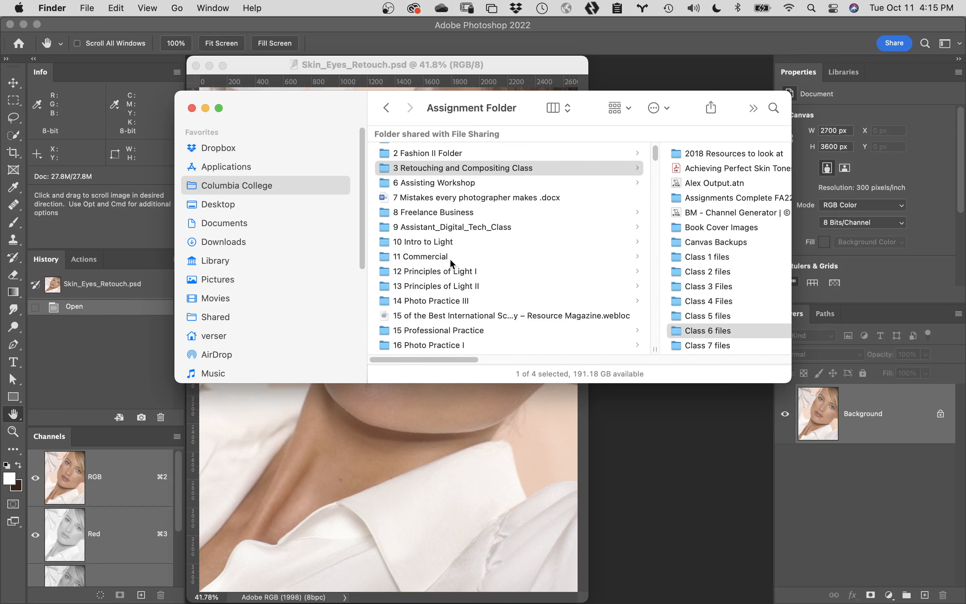
{"action": "scroll", "coordinate": [459, 149], "scroll_direction": "up", "scroll_amount": 2}
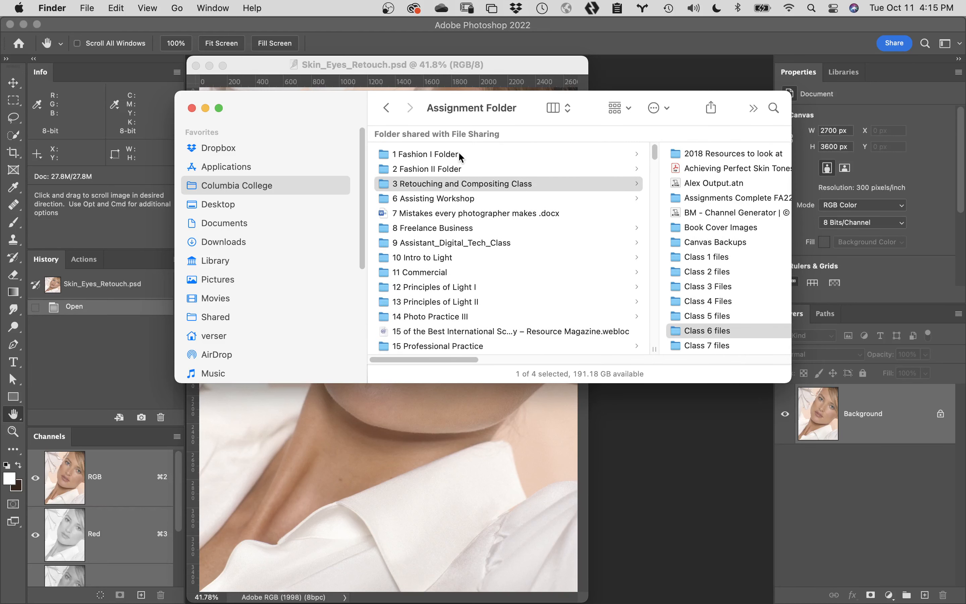
{"action": "left_click", "coordinate": [458, 153]}
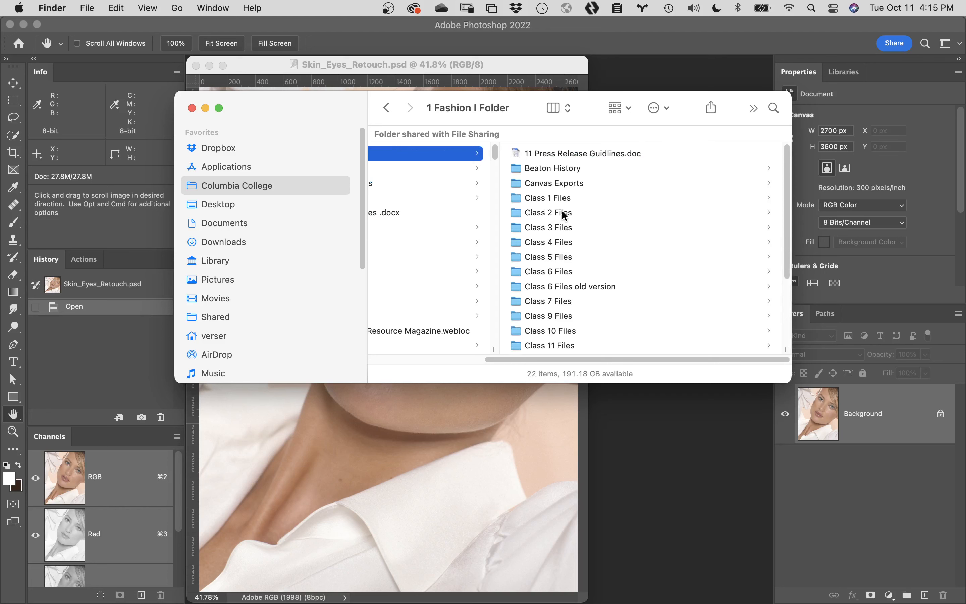
{"action": "left_click", "coordinate": [564, 215]}
{"action": "scroll", "coordinate": [446, 229], "scroll_direction": "left", "scroll_amount": 3}
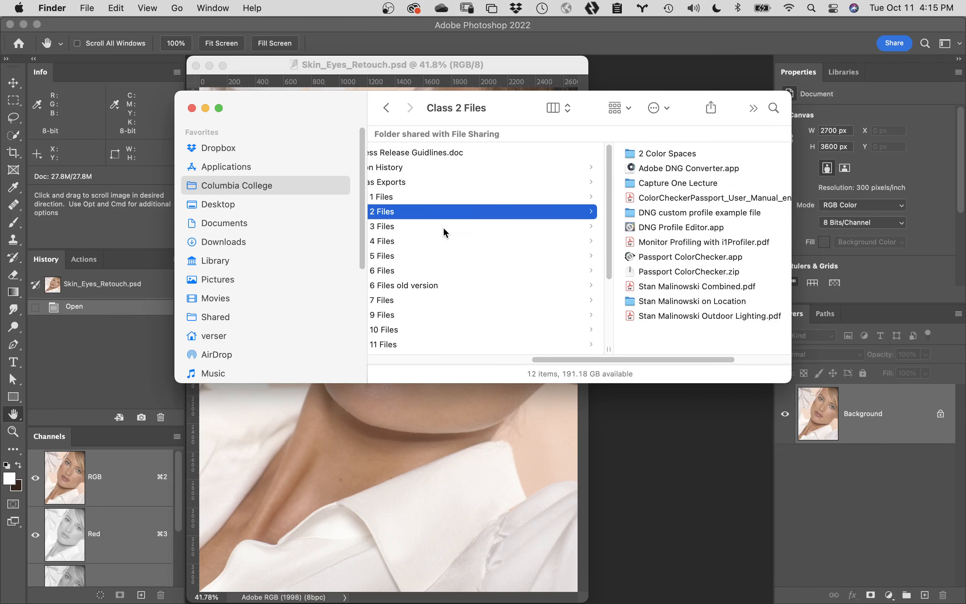
{"action": "scroll", "coordinate": [445, 232], "scroll_direction": "left", "scroll_amount": 3}
{"action": "left_click", "coordinate": [442, 242]}
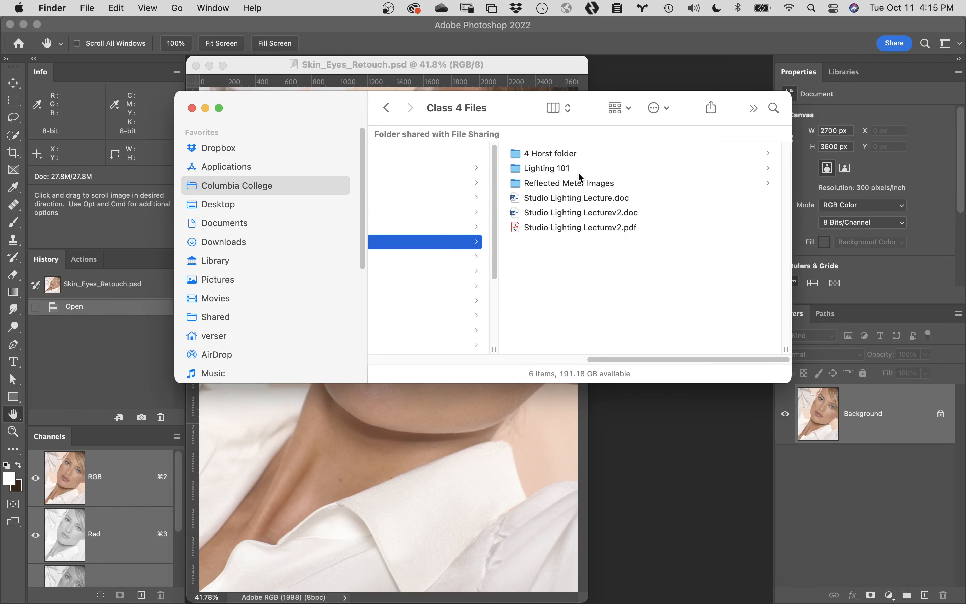
- Open Sphere.psd from the Lighting samples folder within Lighting 101 and fit it to the screen
{"action": "left_click", "coordinate": [565, 168]}
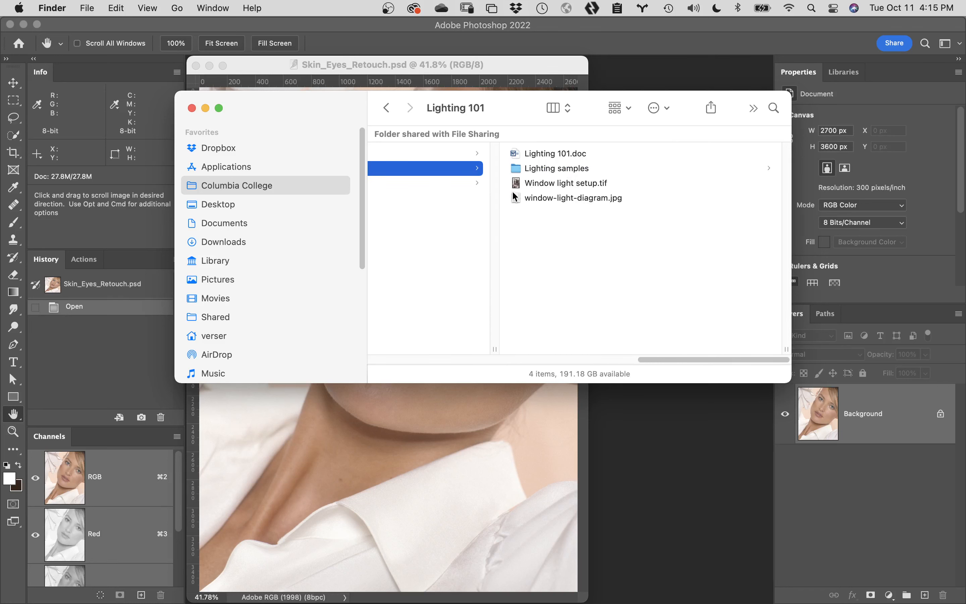
{"action": "left_click", "coordinate": [521, 170]}
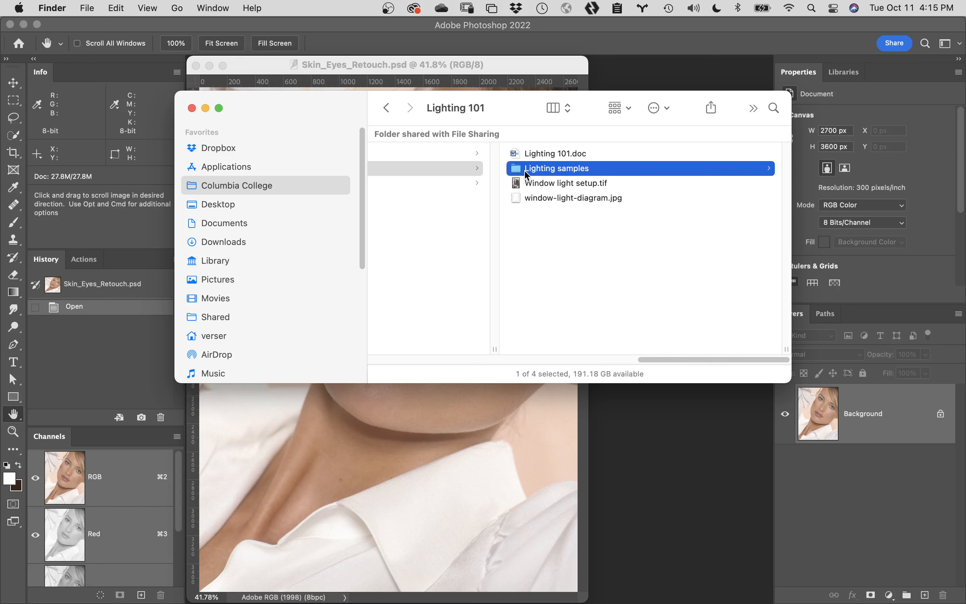
{"action": "double_click", "coordinate": [517, 272]}
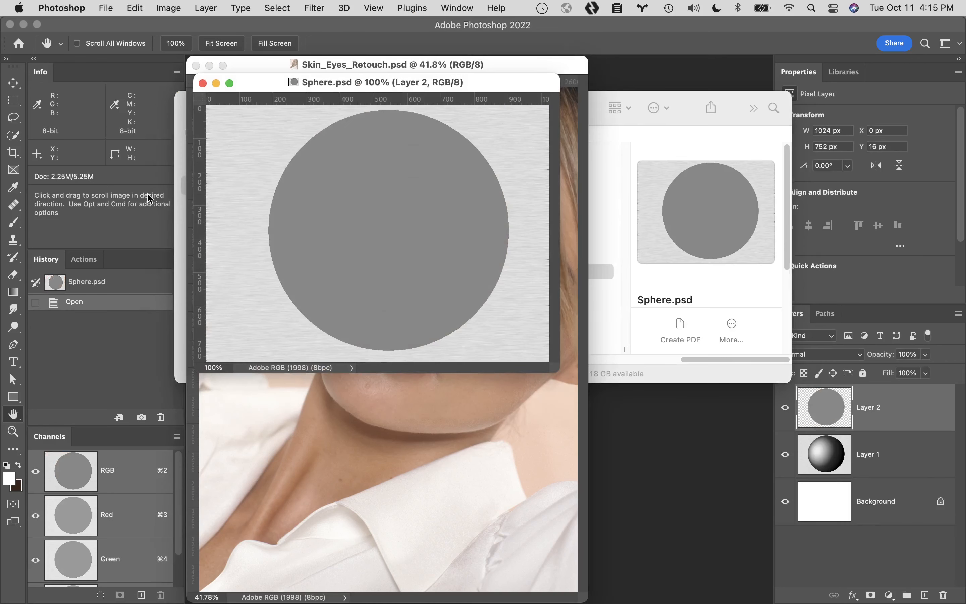
{"action": "double_click", "coordinate": [13, 414]}
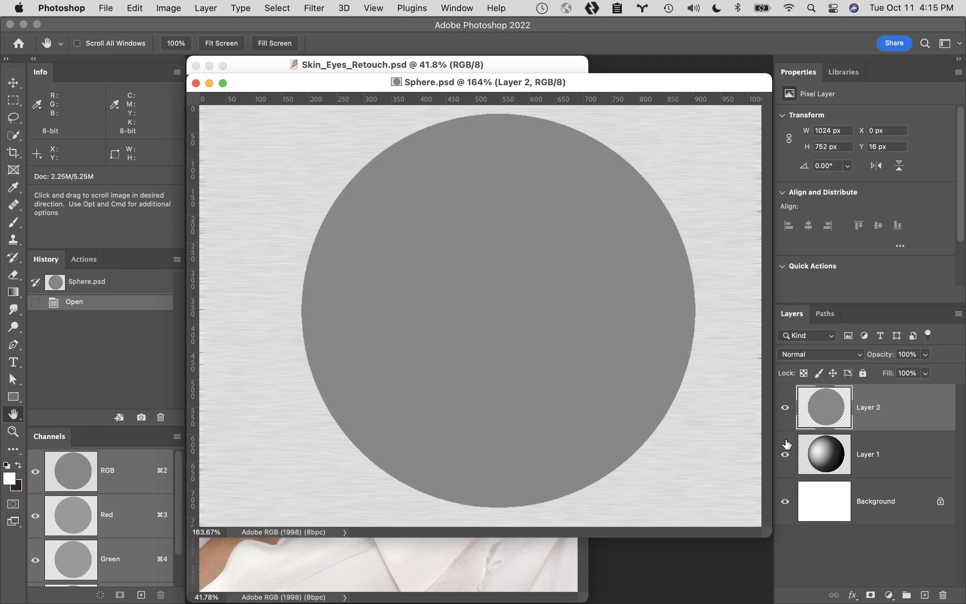
- Toggle Layer 2's visibility to compare the flat circle with the shaded sphere, and close Sphere.psd without saving
{"action": "left_click", "coordinate": [786, 408]}
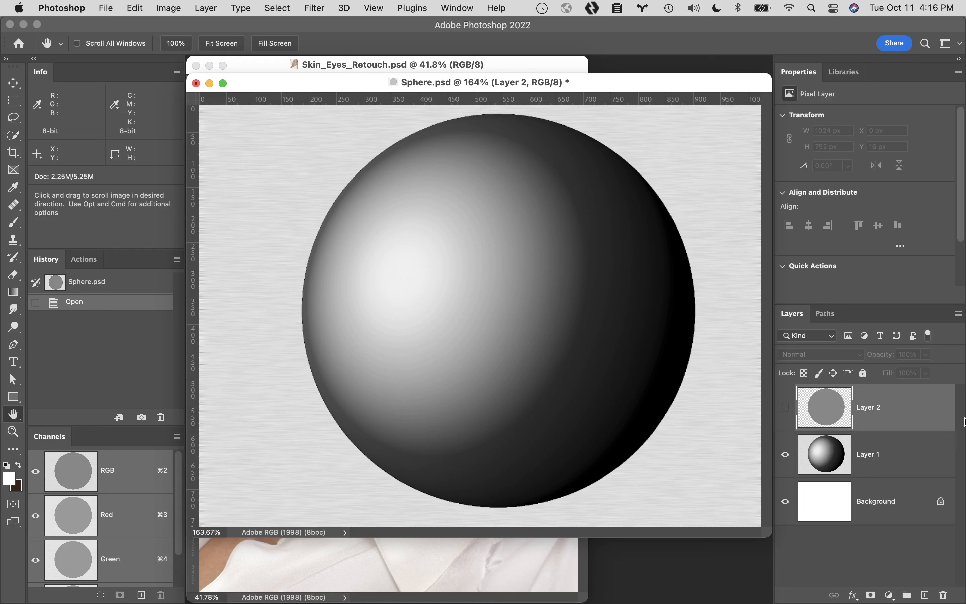
{"action": "left_click", "coordinate": [785, 411]}
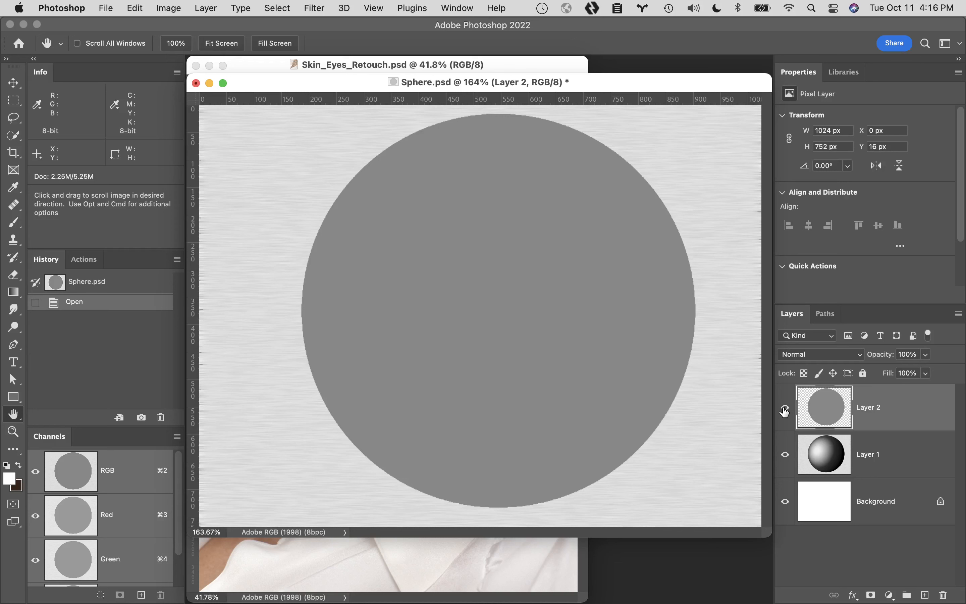
{"action": "left_click", "coordinate": [785, 408]}
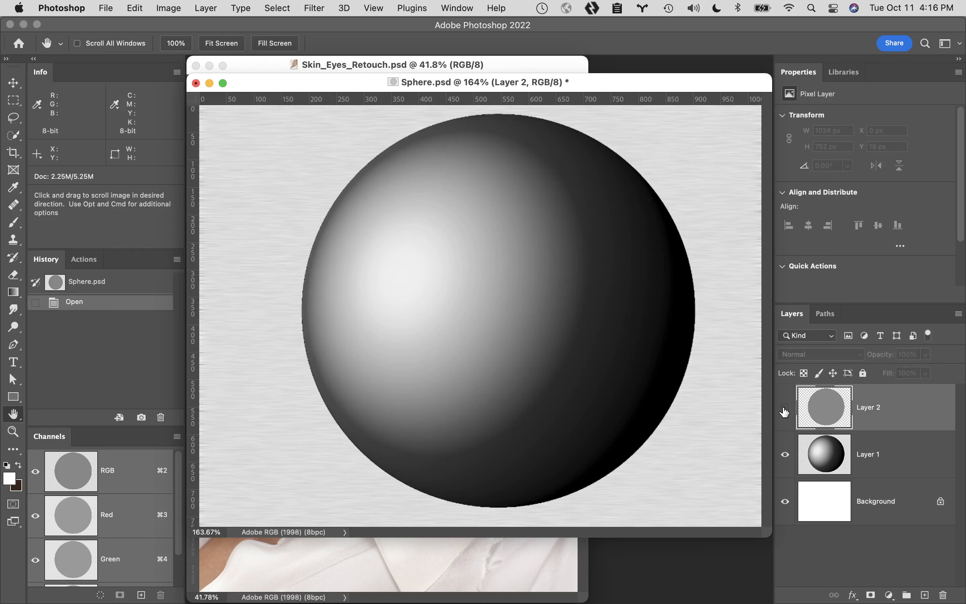
{"action": "left_click", "coordinate": [785, 408]}
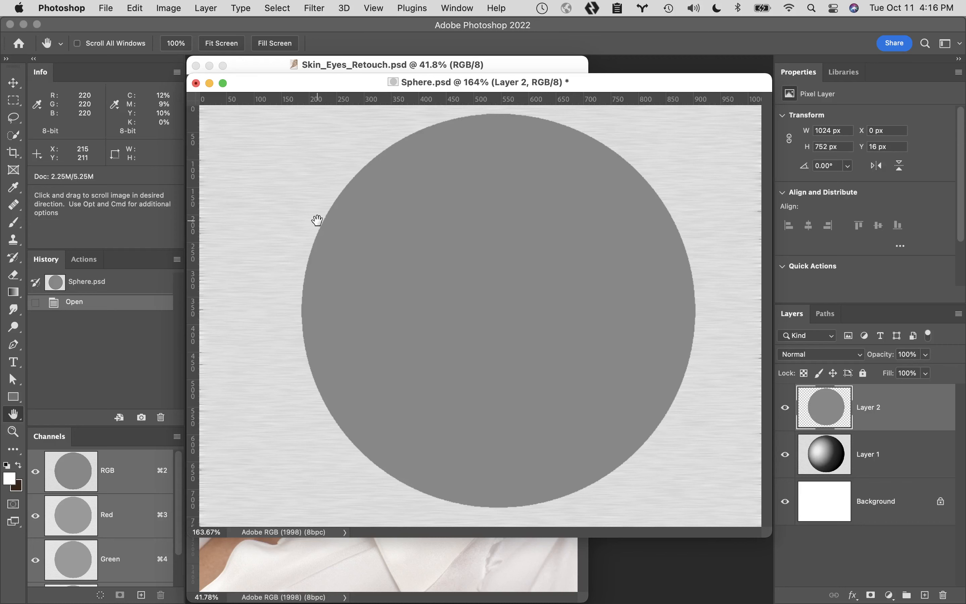
{"action": "left_click", "coordinate": [197, 83]}
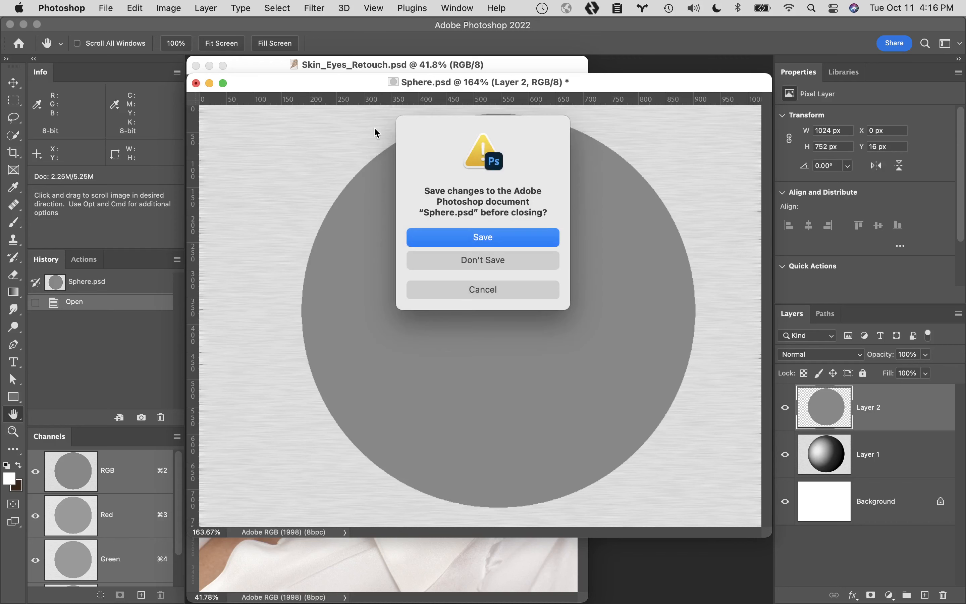
{"action": "left_click", "coordinate": [537, 260]}
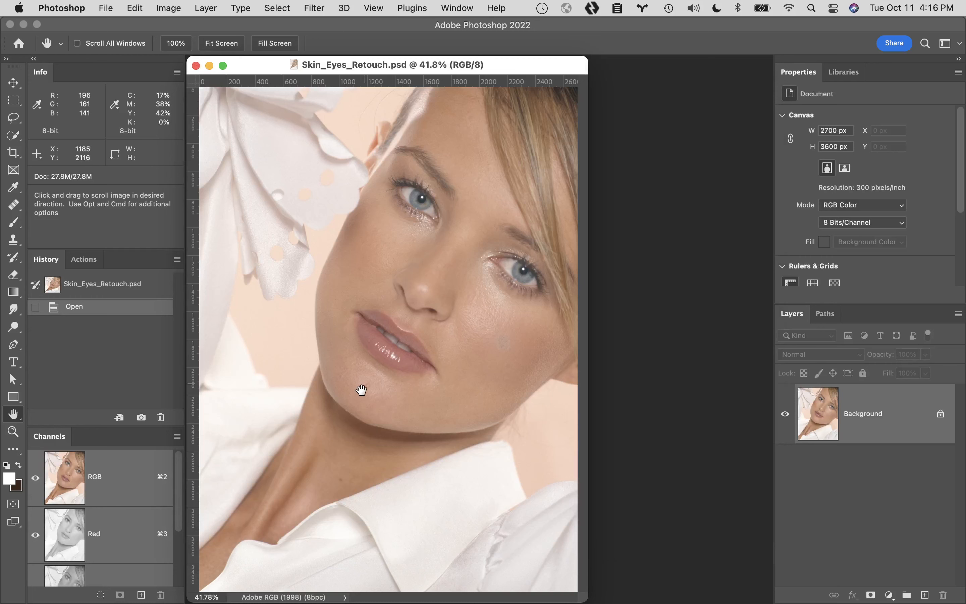
- Duplicate the Background layer of the portrait and name the copy "pixel retouch"
{"action": "left_click", "coordinate": [377, 386], "text": "super"}
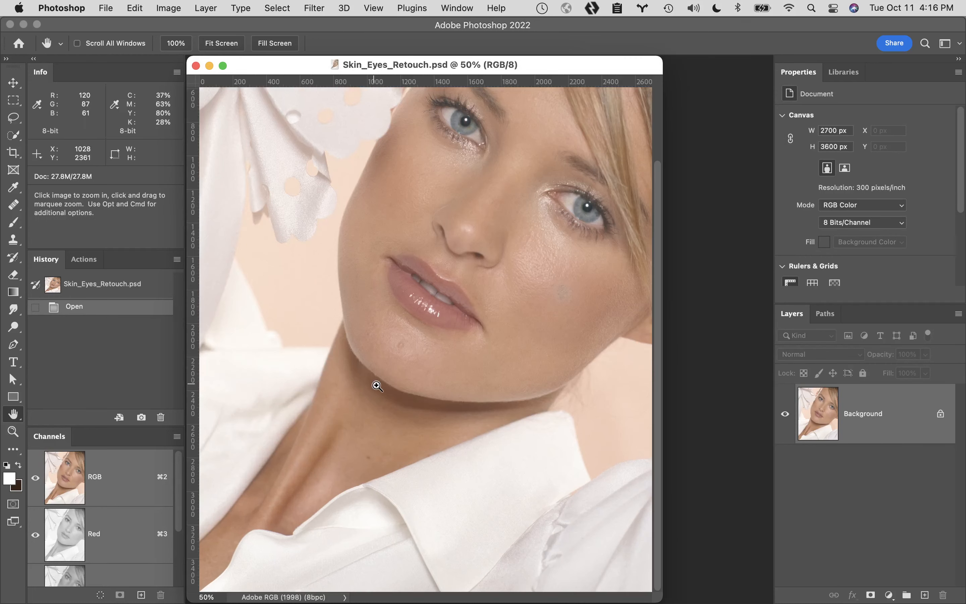
{"action": "left_click", "coordinate": [406, 343], "text": "super"}
{"action": "left_click", "coordinate": [435, 344], "text": "super"}
{"action": "left_click", "coordinate": [437, 346], "text": "super"}
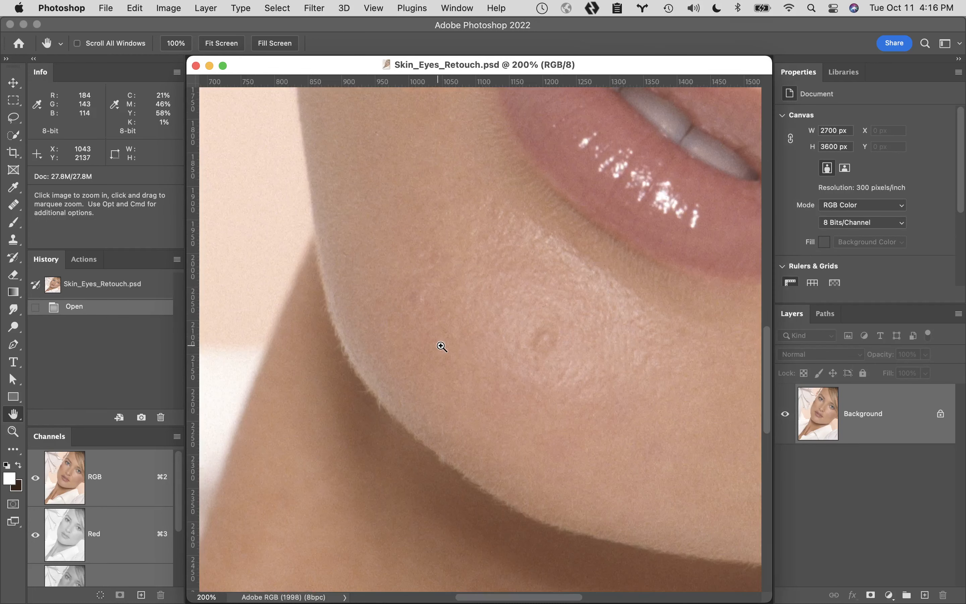
{"action": "left_click", "coordinate": [562, 349], "text": "super"}
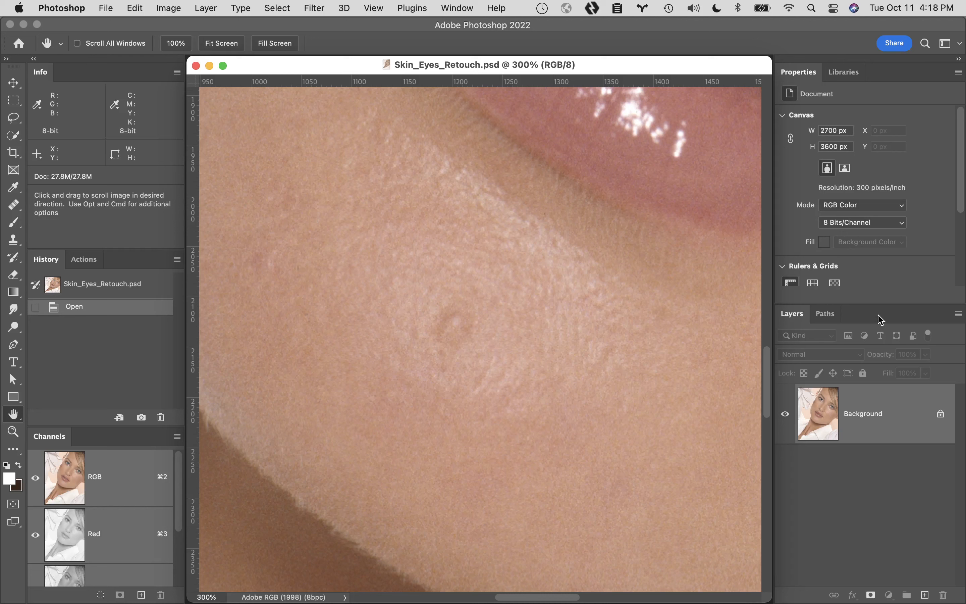
{"action": "key", "text": "super+j"}
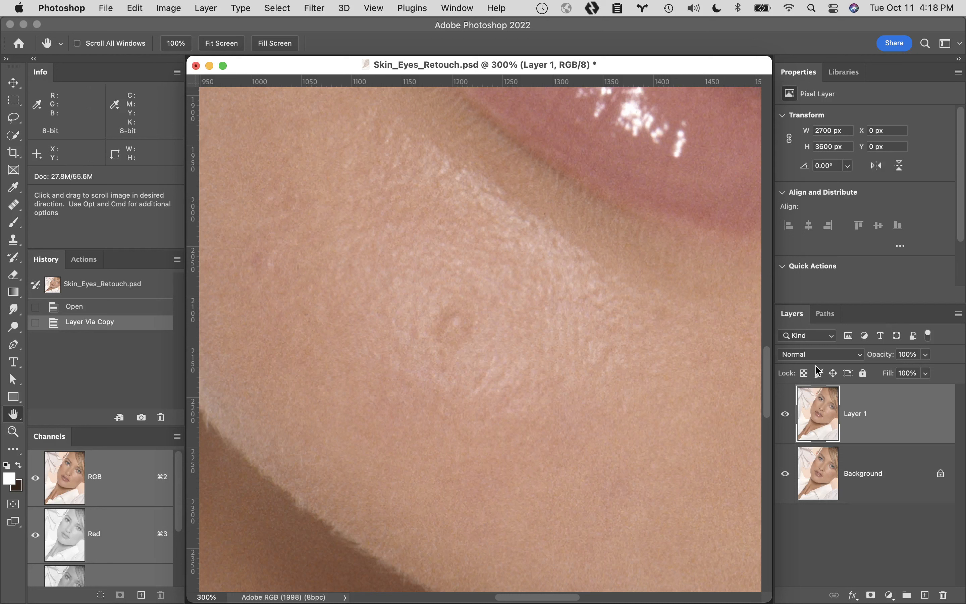
{"action": "double_click", "coordinate": [862, 415]}
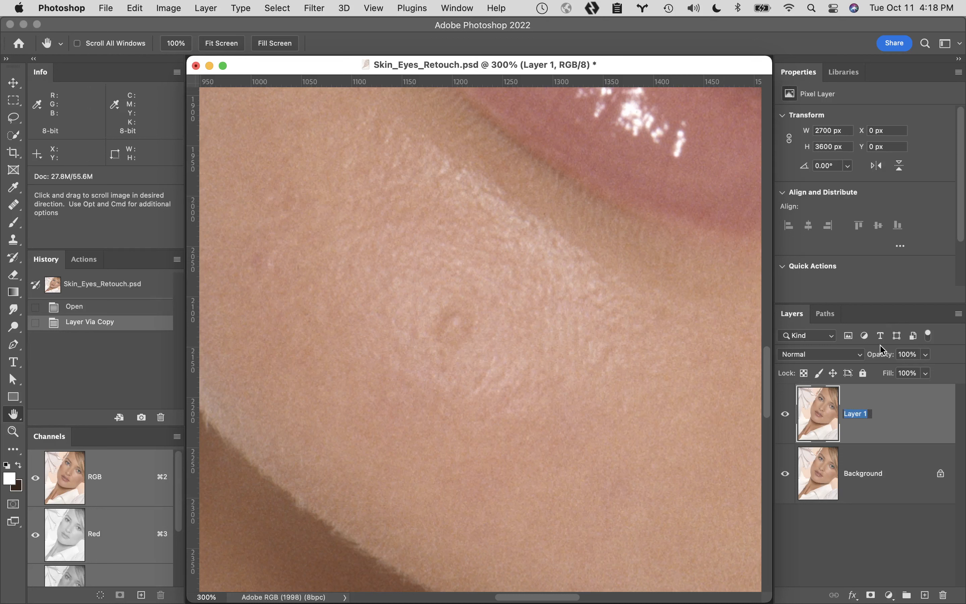
{"action": "type", "text": "pixel retouch"}
{"action": "key", "text": "Return"}
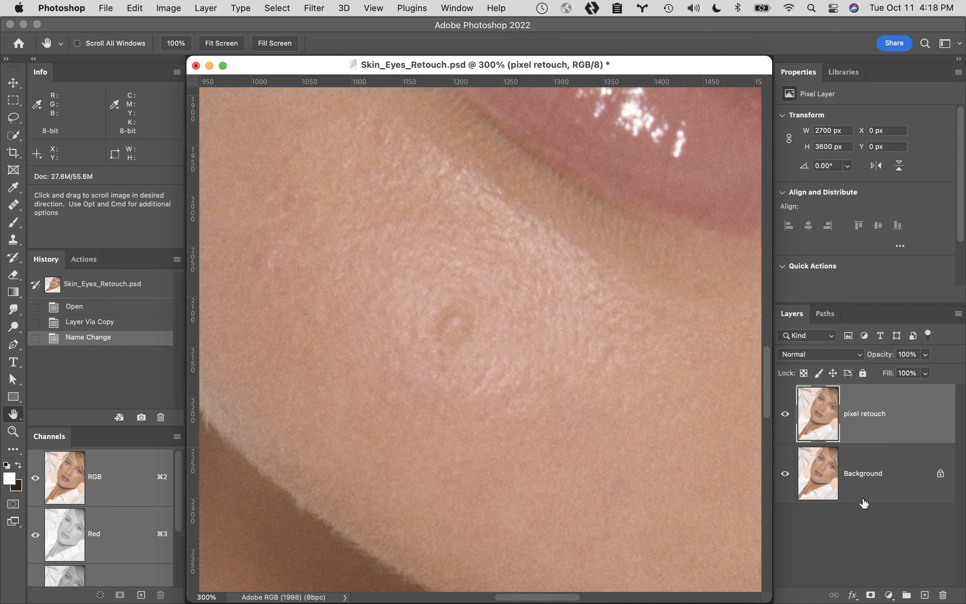
- Add a layer named "tonal retouch small" above pixel retouch, in Soft Light mode and filled with its neutral 50% gray
{"action": "left_click", "coordinate": [924, 596], "text": "alt"}
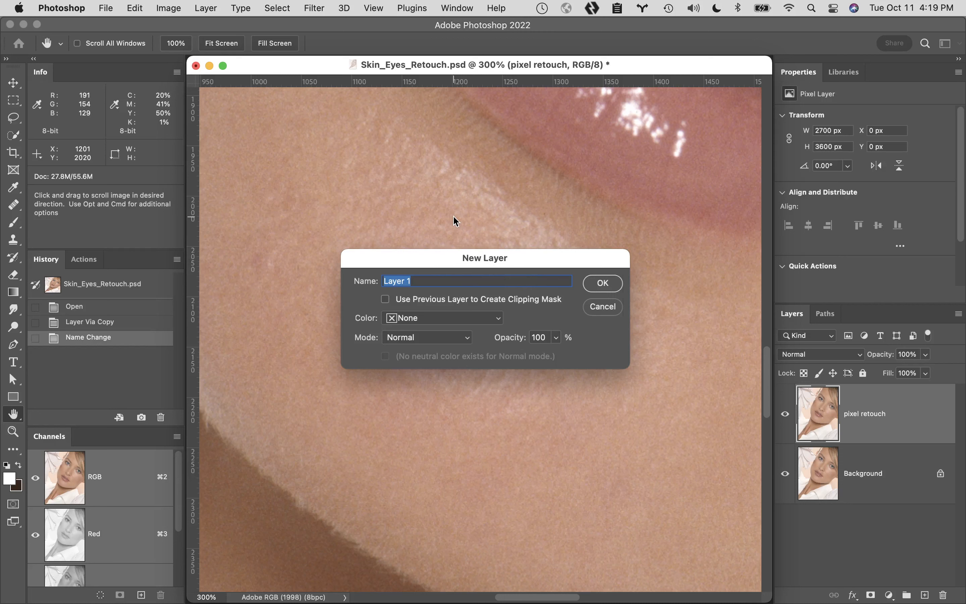
{"action": "type", "text": "tonal retouch small"}
{"action": "left_click", "coordinate": [436, 339]}
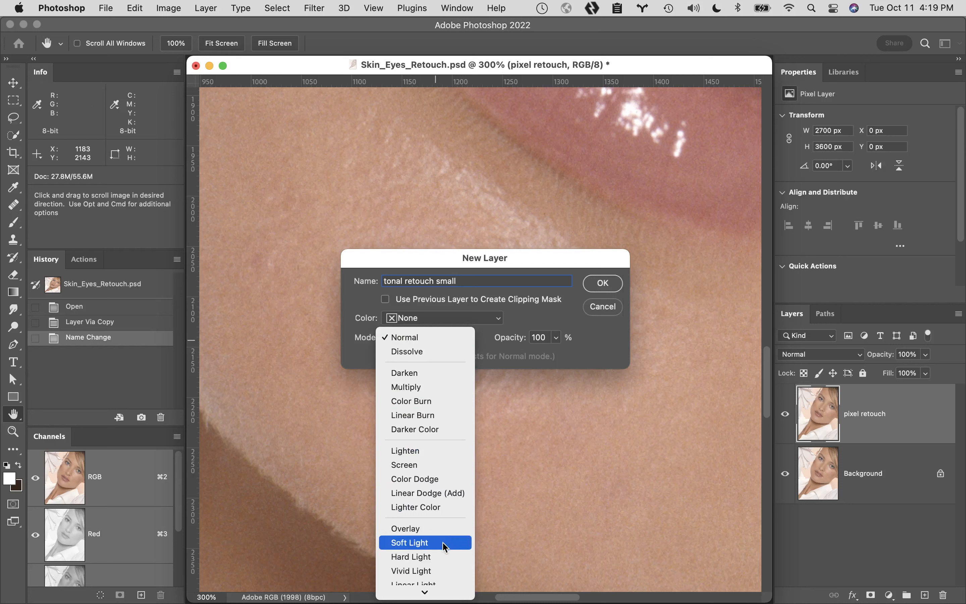
{"action": "left_click", "coordinate": [456, 540]}
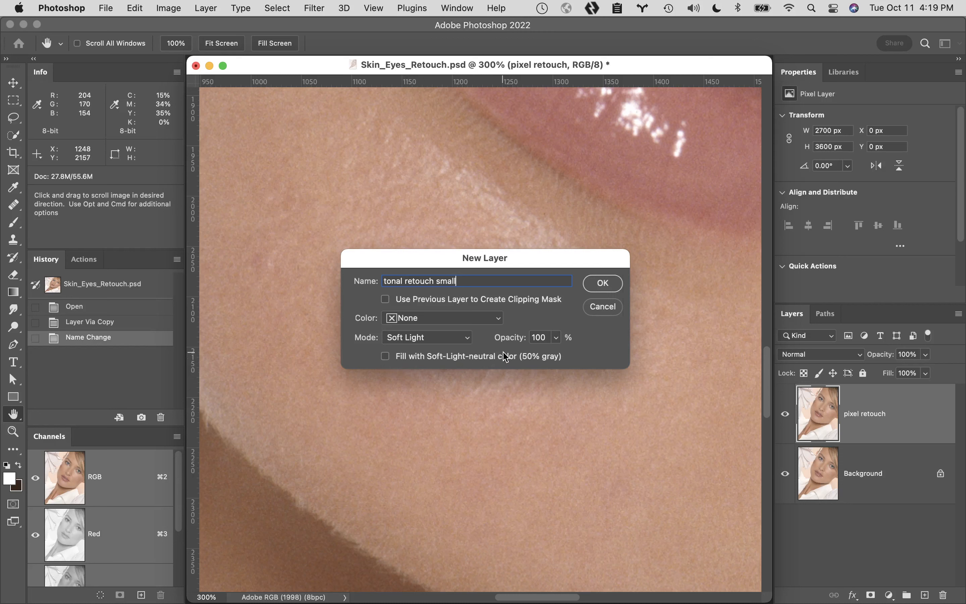
{"action": "left_click", "coordinate": [385, 356]}
{"action": "left_click", "coordinate": [612, 289]}
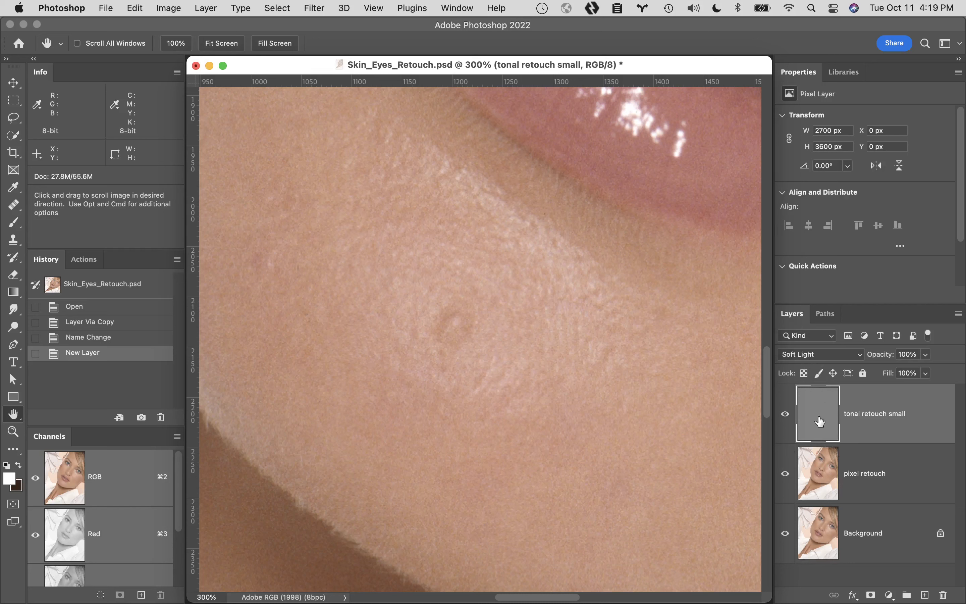
{"action": "left_click", "coordinate": [849, 358]}
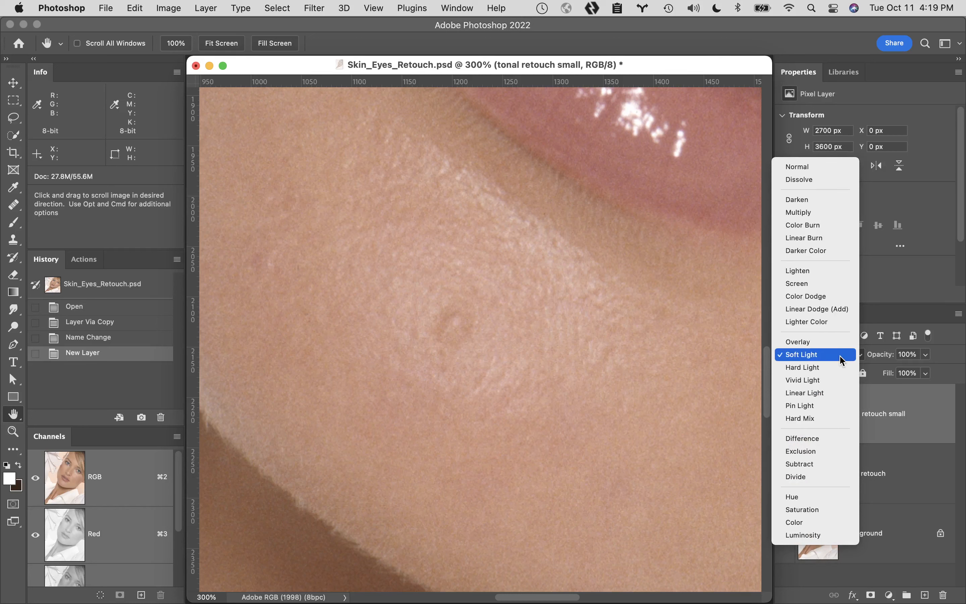
{"action": "left_click", "coordinate": [841, 356]}
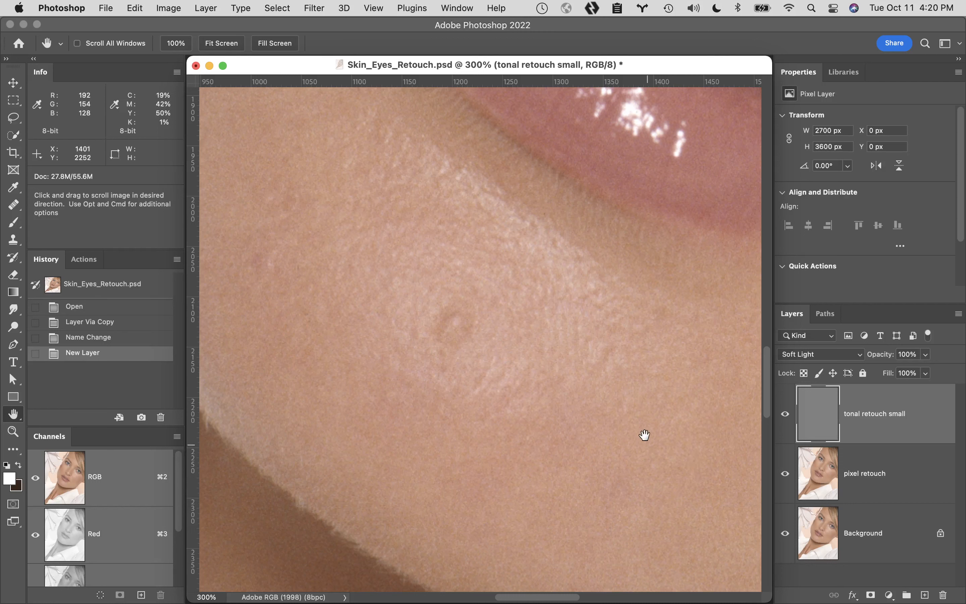
- Set up the Brush with default black and white colors, Normal mode and 100% hardness
{"action": "key", "text": "d"}
{"action": "key", "text": "b"}
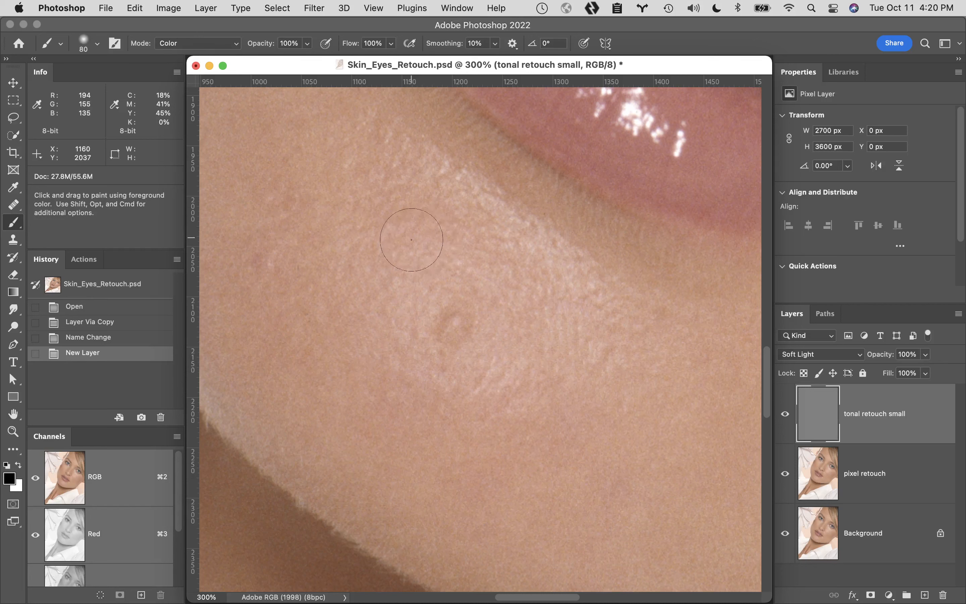
{"action": "left_click", "coordinate": [214, 44]}
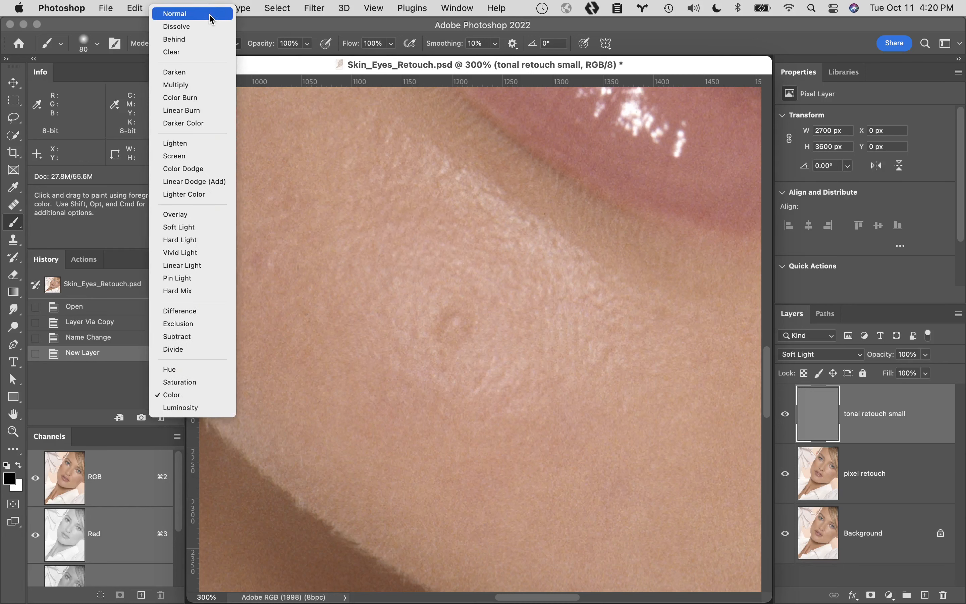
{"action": "left_click", "coordinate": [211, 14]}
{"action": "left_click", "coordinate": [101, 46]}
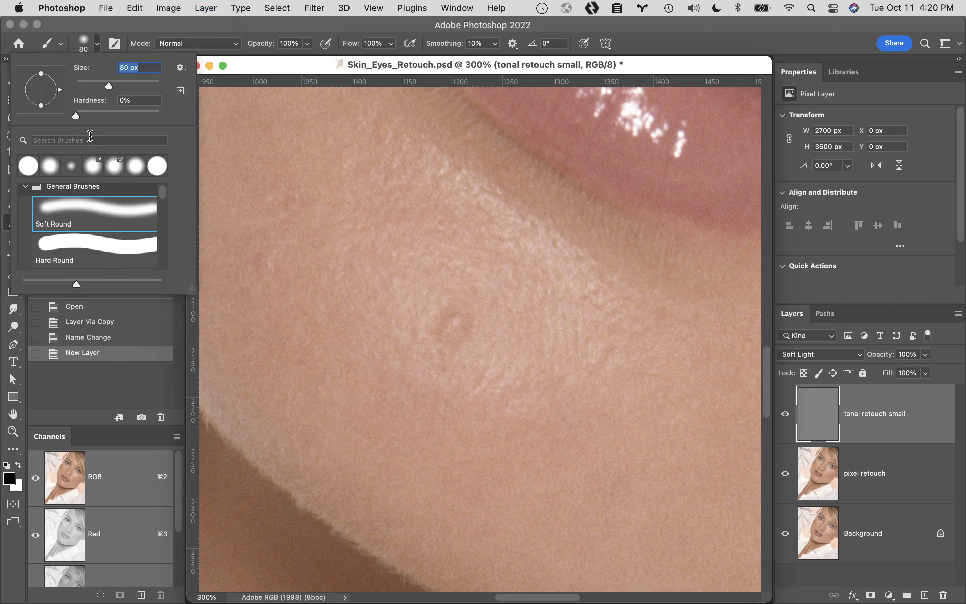
{"action": "left_click_drag", "start_coordinate": [78, 120], "coordinate": [174, 113]}
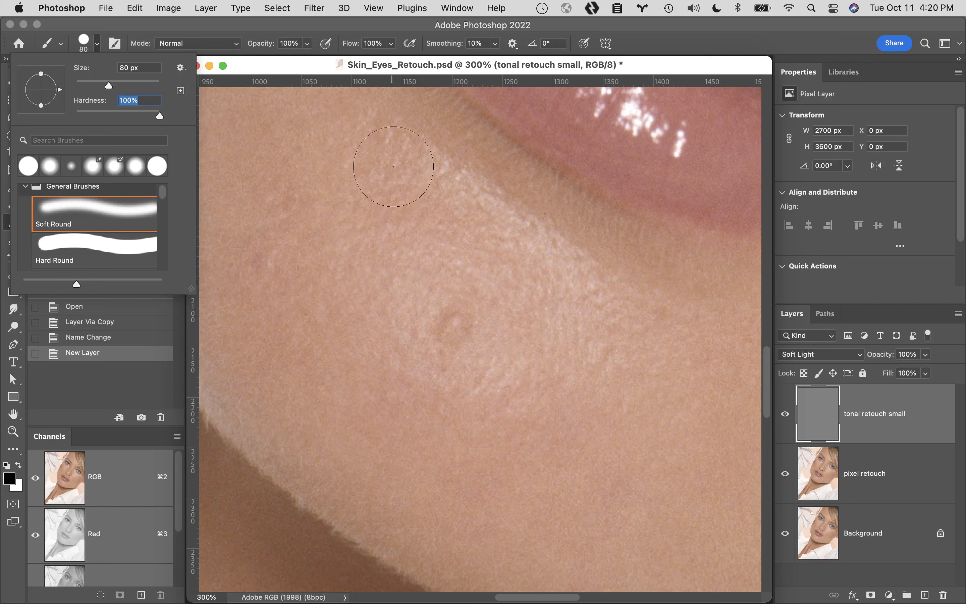
- Paint a long black stroke and a parallel white stroke over the chin on the tonal retouch small layer
{"action": "left_click_drag", "start_coordinate": [366, 159], "coordinate": [328, 426]}
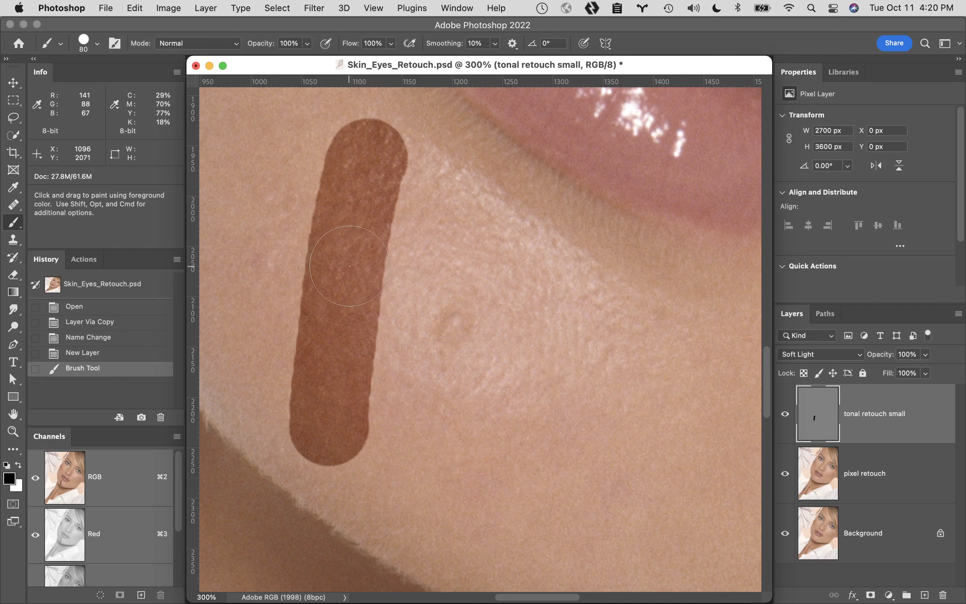
{"action": "key", "text": "x"}
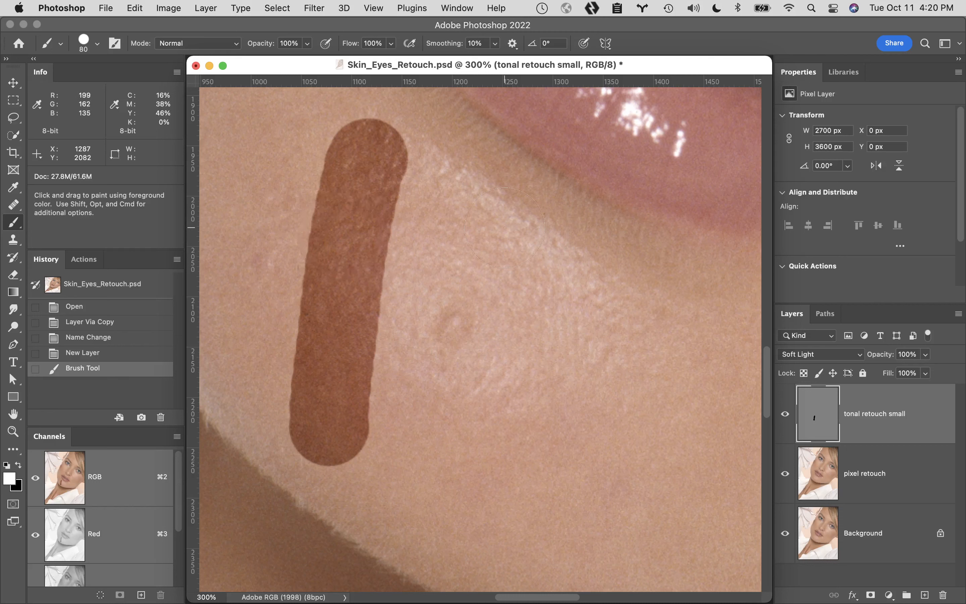
{"action": "mouse_move", "coordinate": [471, 187]}
{"action": "left_mouse_down"}
{"action": "mouse_move", "coordinate": [437, 468]}
{"action": "mouse_move", "coordinate": [437, 459]}
{"action": "left_mouse_up"}
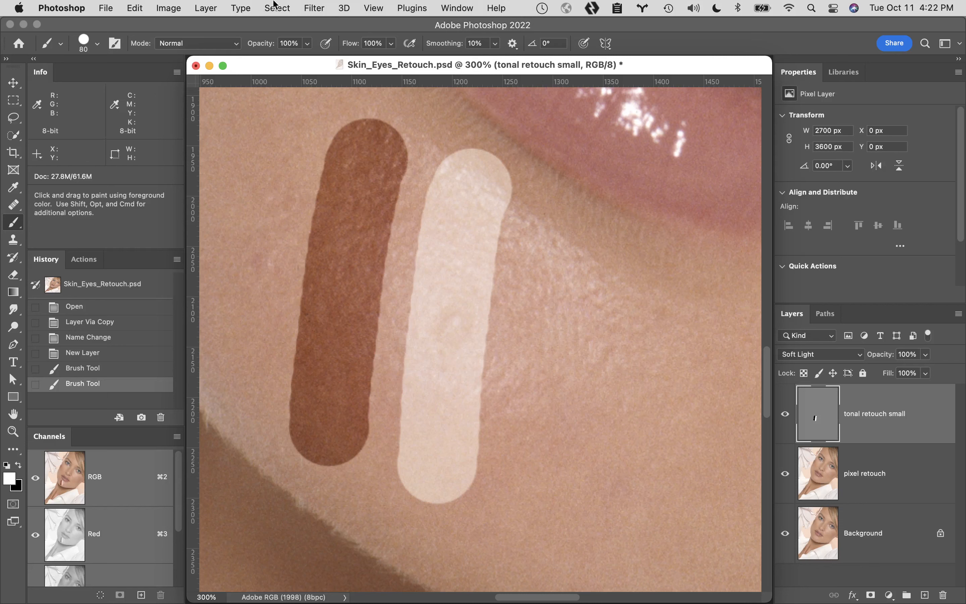
- Fill the tonal retouch small layer with 50% Gray in Normal mode at 100% opacity, and return to the Brush
{"action": "left_click", "coordinate": [129, 7]}
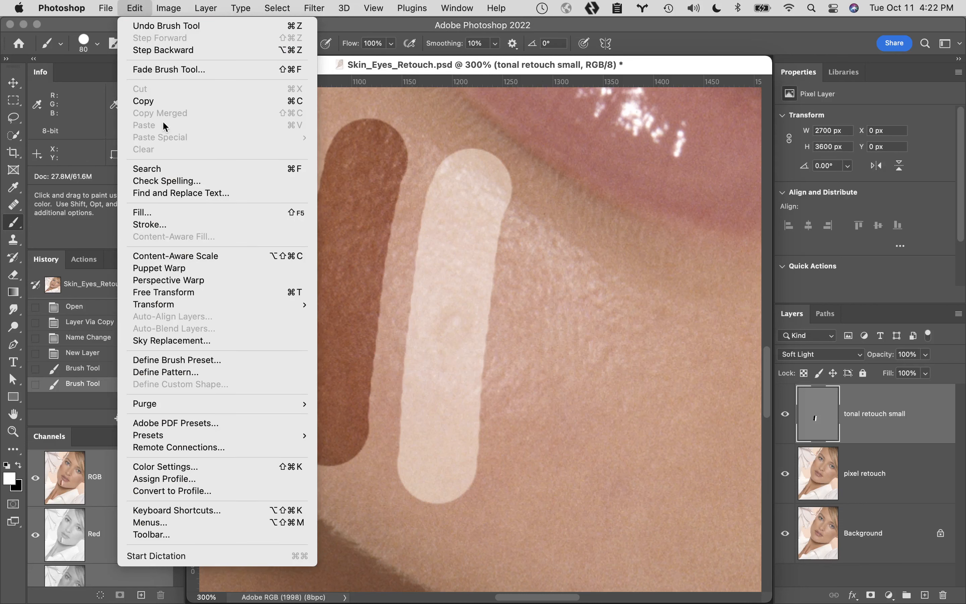
{"action": "left_click", "coordinate": [176, 213]}
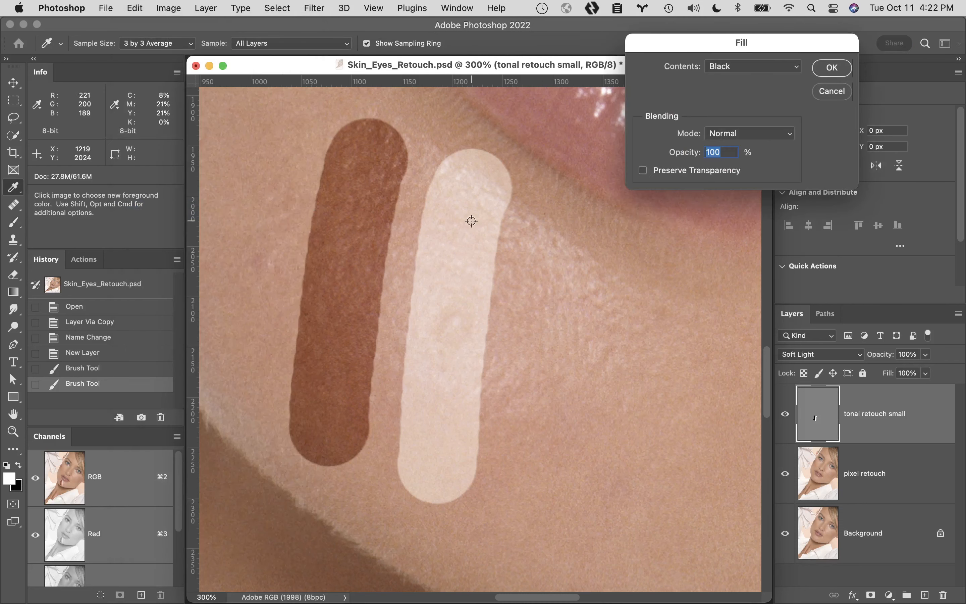
{"action": "left_click", "coordinate": [753, 67]}
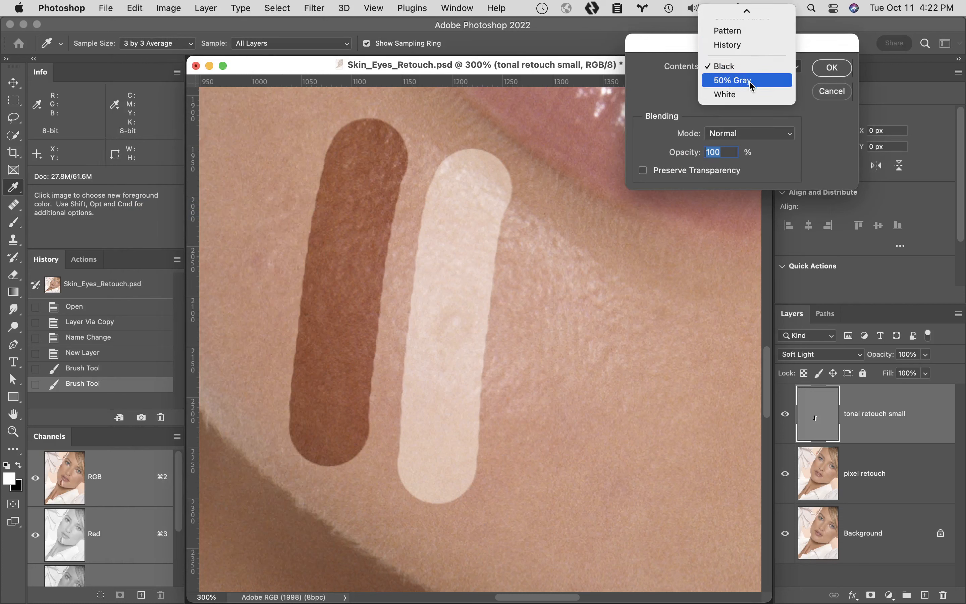
{"action": "left_click", "coordinate": [749, 80]}
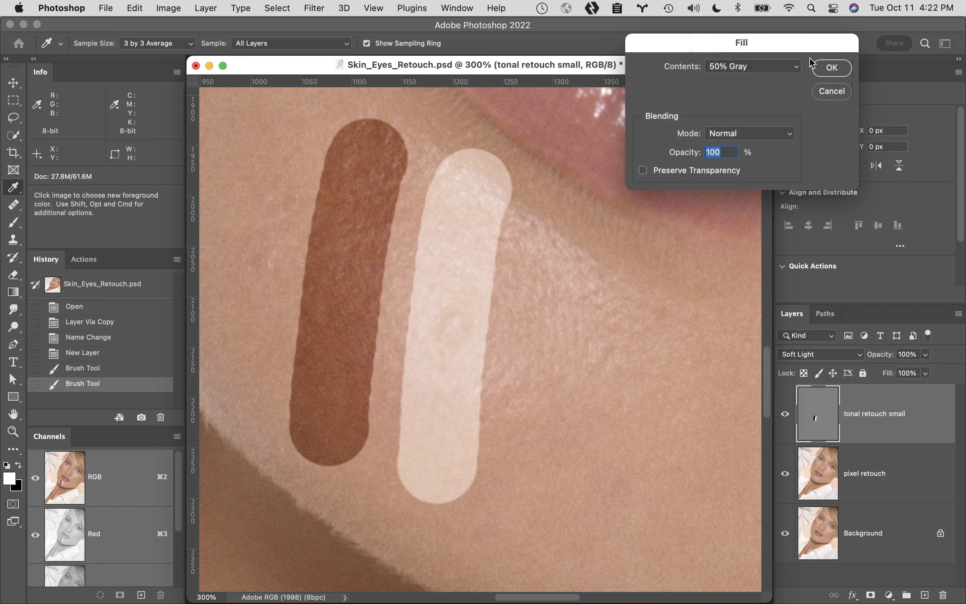
{"action": "left_click", "coordinate": [836, 71]}
{"action": "key", "text": "b"}
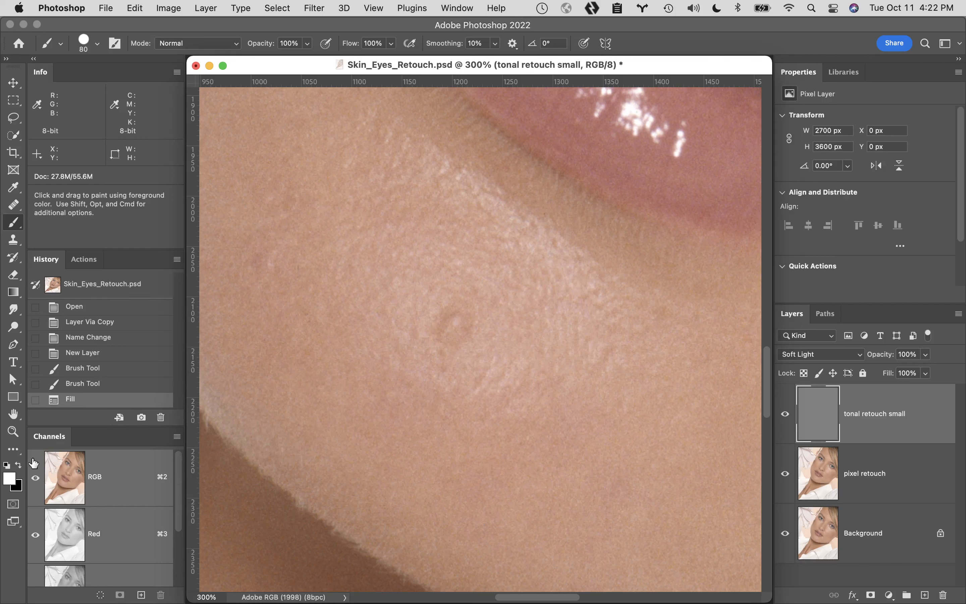
{"action": "left_click", "coordinate": [10, 478]}
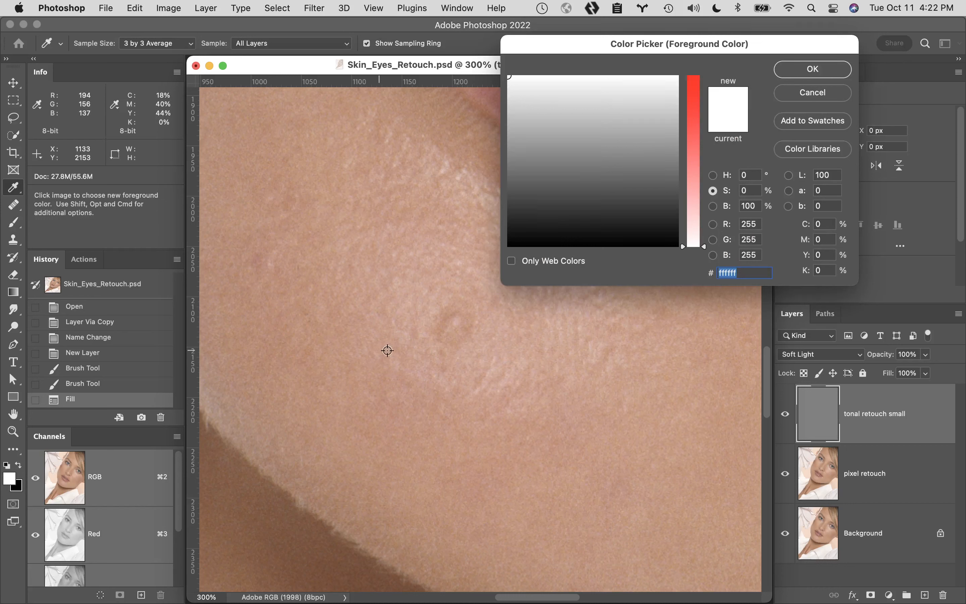
{"action": "left_click", "coordinate": [404, 394]}
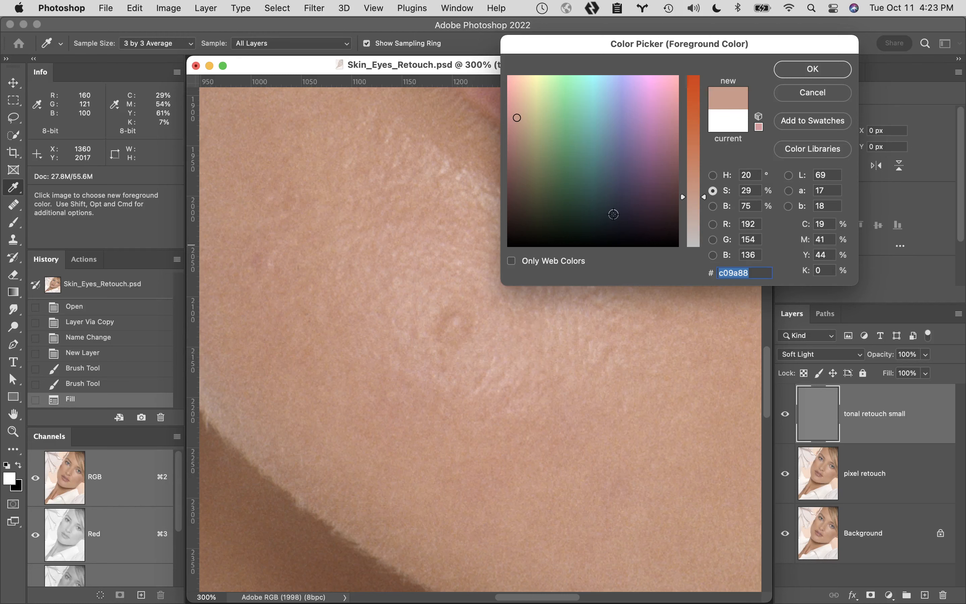
{"action": "left_click", "coordinate": [813, 93]}
- Sample the nose skin beside the highlight as foreground color, and adjust it to 94% brightness and 15% saturation for lightening
{"action": "left_click_drag", "start_coordinate": [543, 312], "coordinate": [458, 413]}
{"action": "scroll", "coordinate": [459, 413], "scroll_direction": "up", "scroll_amount": 10}
{"action": "scroll", "coordinate": [458, 413], "scroll_direction": "right", "scroll_amount": 10}
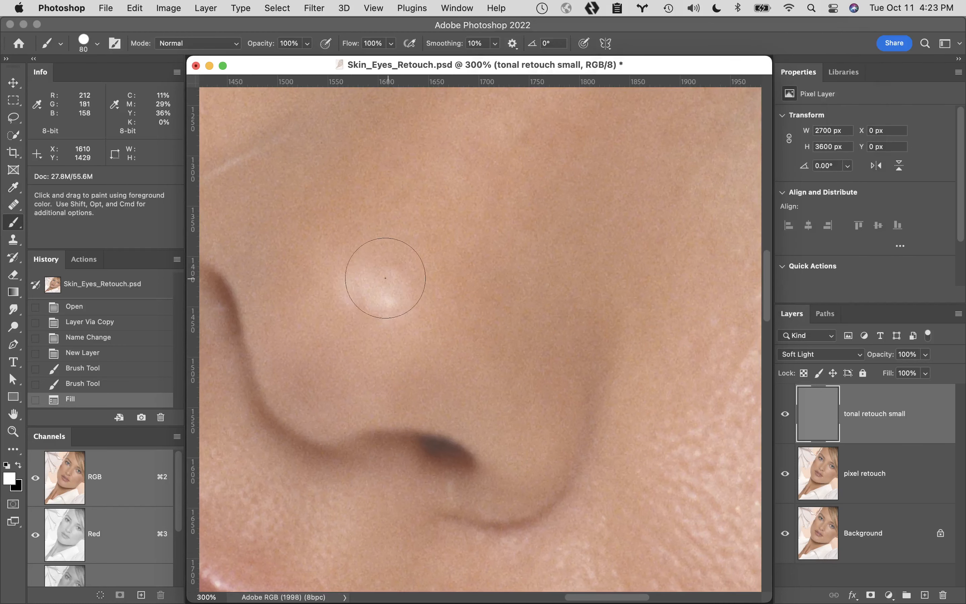
{"action": "mouse_move", "coordinate": [385, 298]}
{"action": "left_mouse_down"}
{"action": "mouse_move", "coordinate": [371, 310]}
{"action": "mouse_move", "coordinate": [384, 306]}
{"action": "mouse_move", "coordinate": [356, 285]}
{"action": "left_mouse_up"}
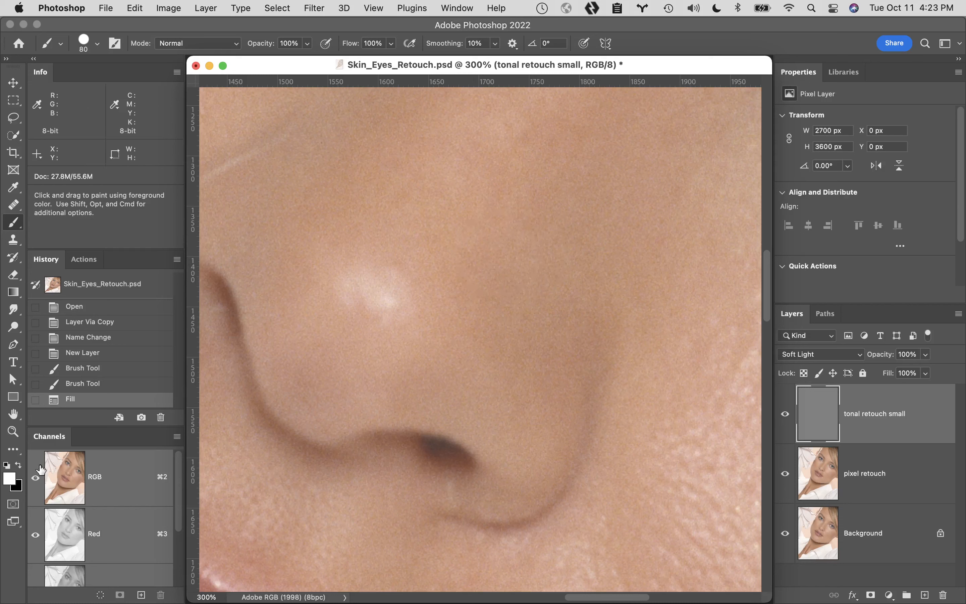
{"action": "left_click", "coordinate": [10, 482]}
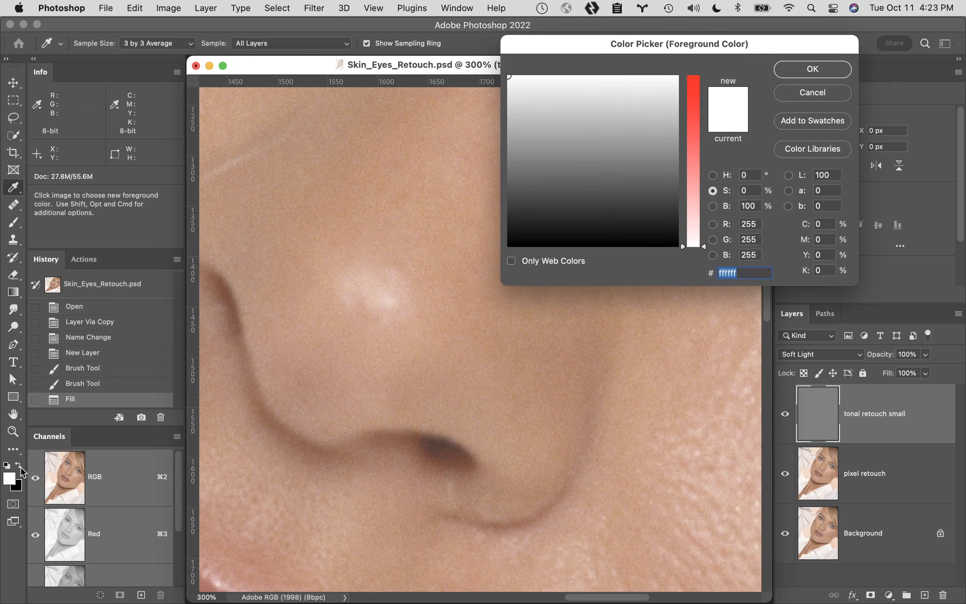
{"action": "left_click", "coordinate": [454, 260]}
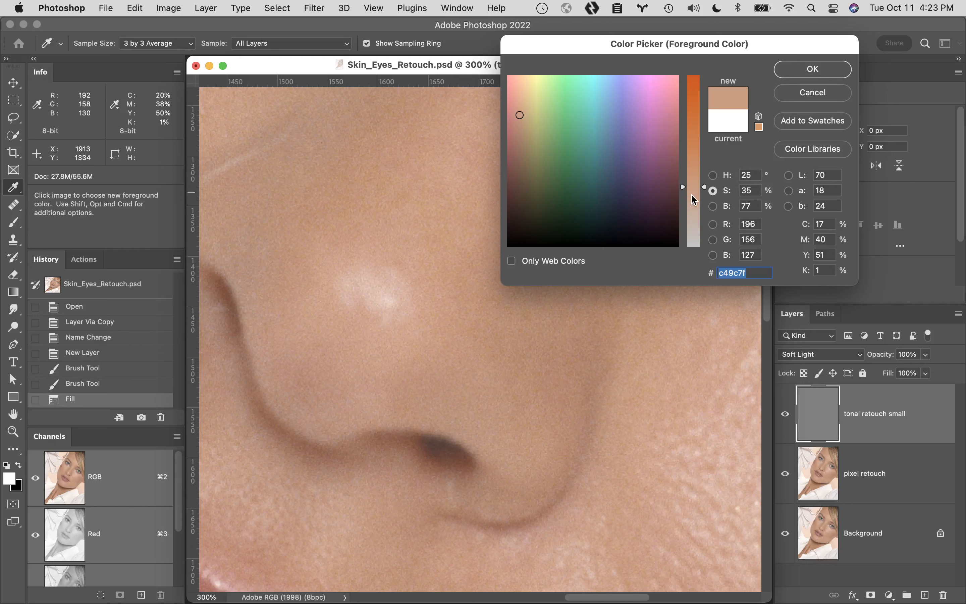
{"action": "left_click", "coordinate": [714, 206]}
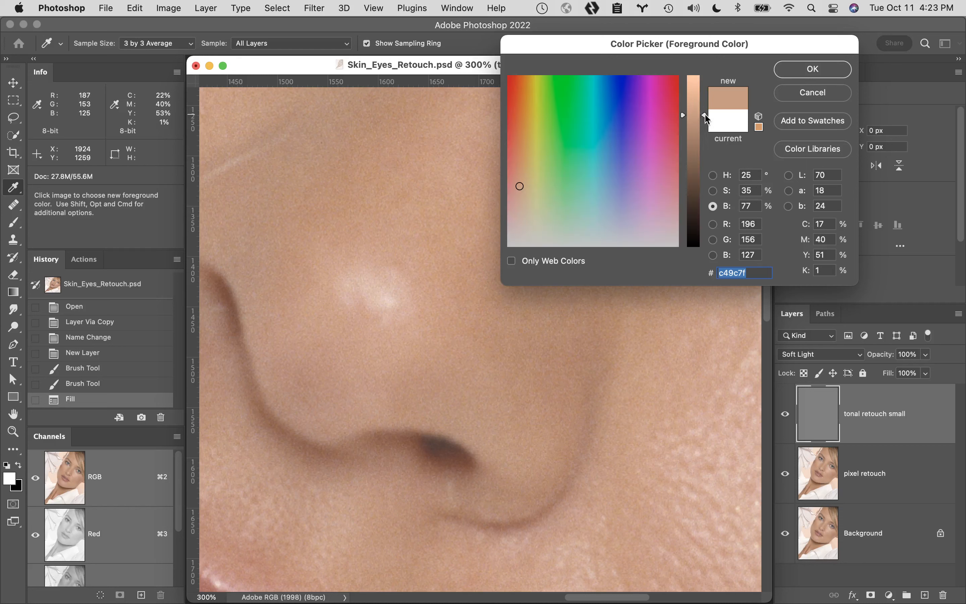
{"action": "left_click_drag", "start_coordinate": [706, 118], "coordinate": [705, 88]}
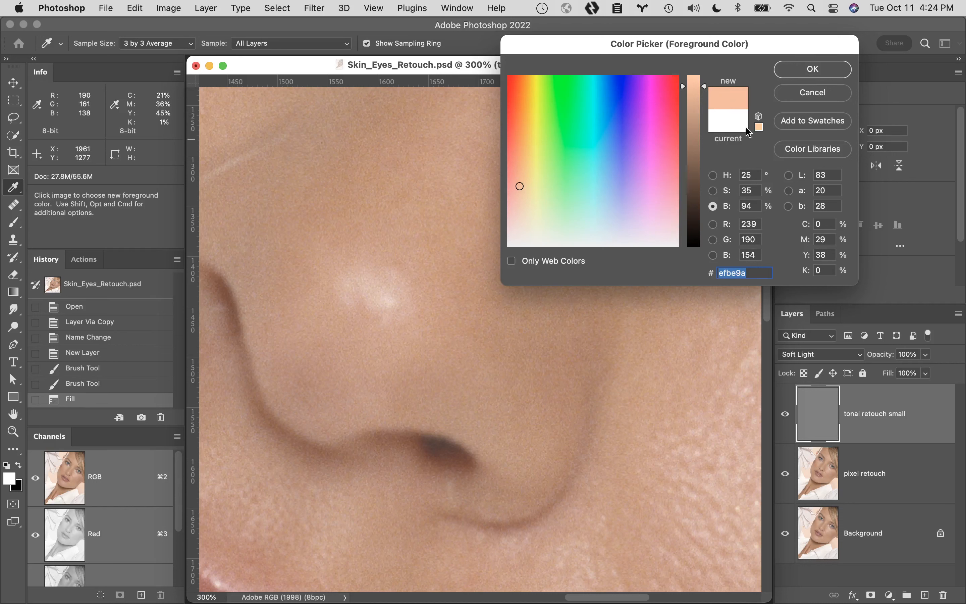
{"action": "left_click", "coordinate": [714, 191]}
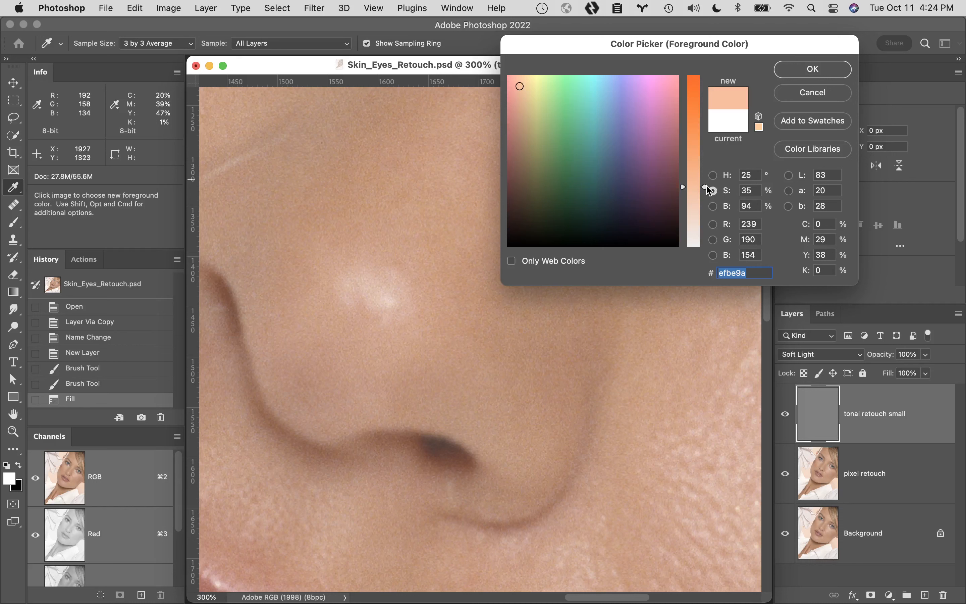
{"action": "left_click_drag", "start_coordinate": [705, 191], "coordinate": [703, 224]}
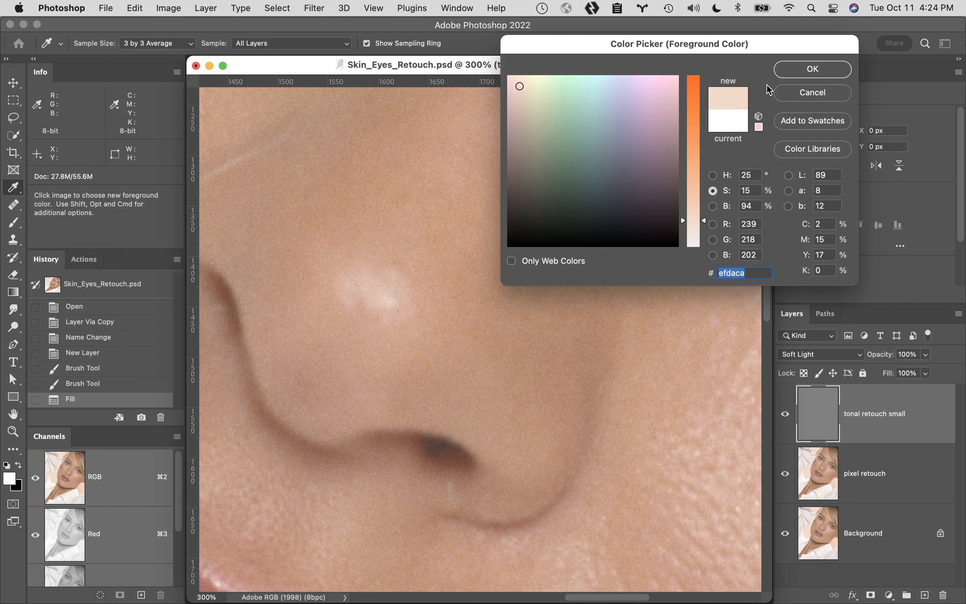
{"action": "left_click", "coordinate": [813, 69]}
{"action": "key", "text": "b"}
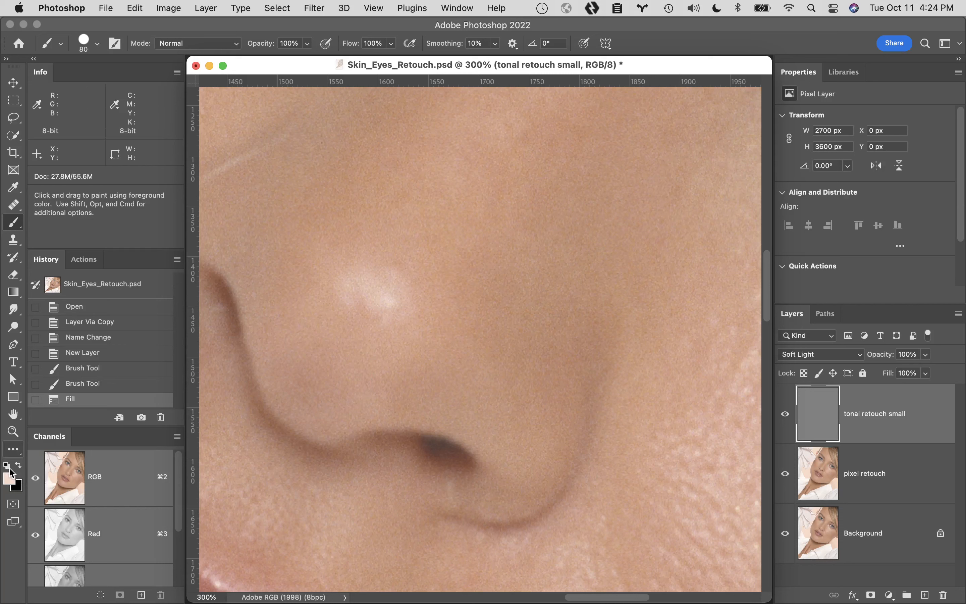
- Sample the nose skin as background color, and adjust it to 13% brightness and 47% saturation for darkening
{"action": "left_click", "coordinate": [18, 488]}
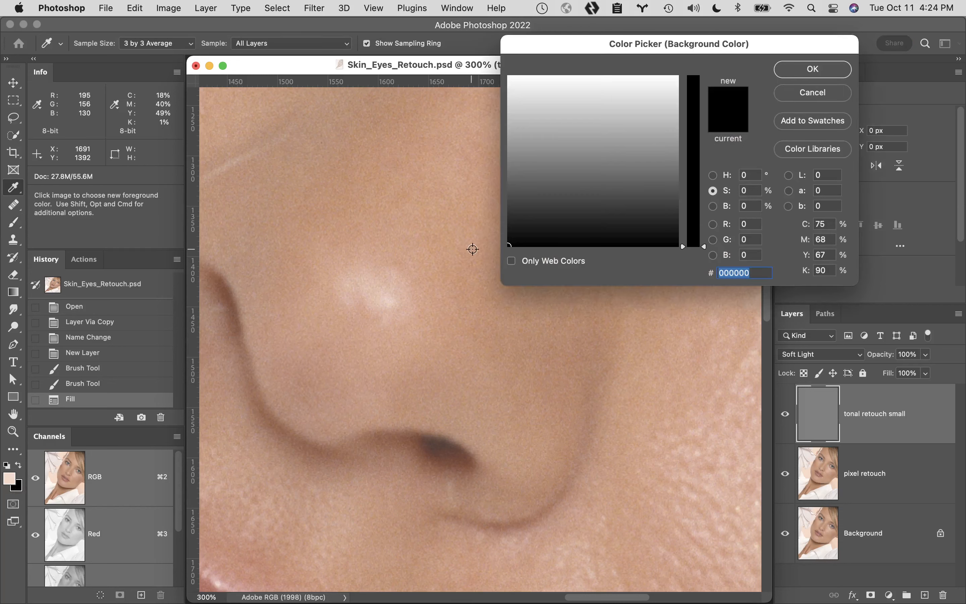
{"action": "left_click", "coordinate": [475, 250]}
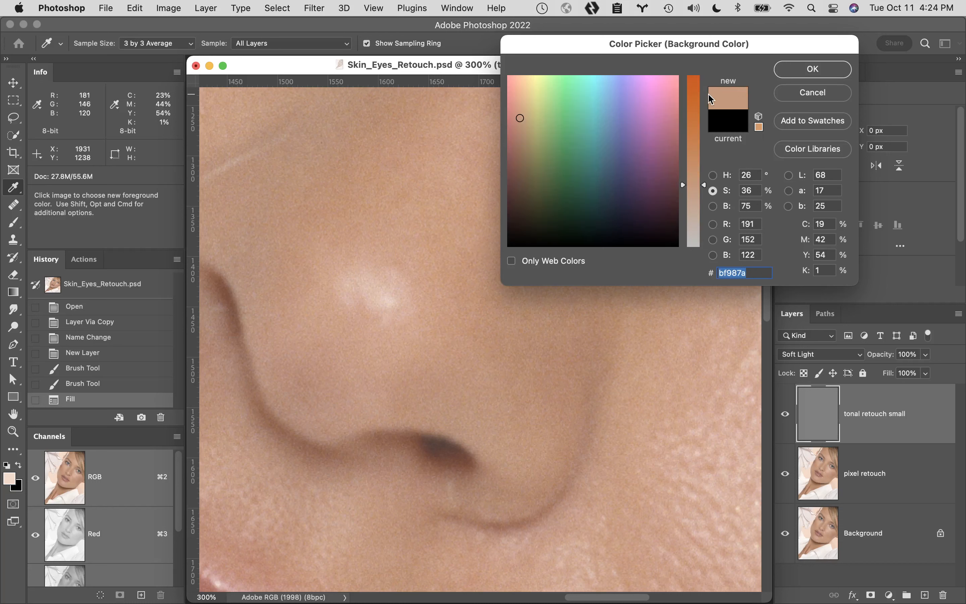
{"action": "left_click", "coordinate": [714, 207]}
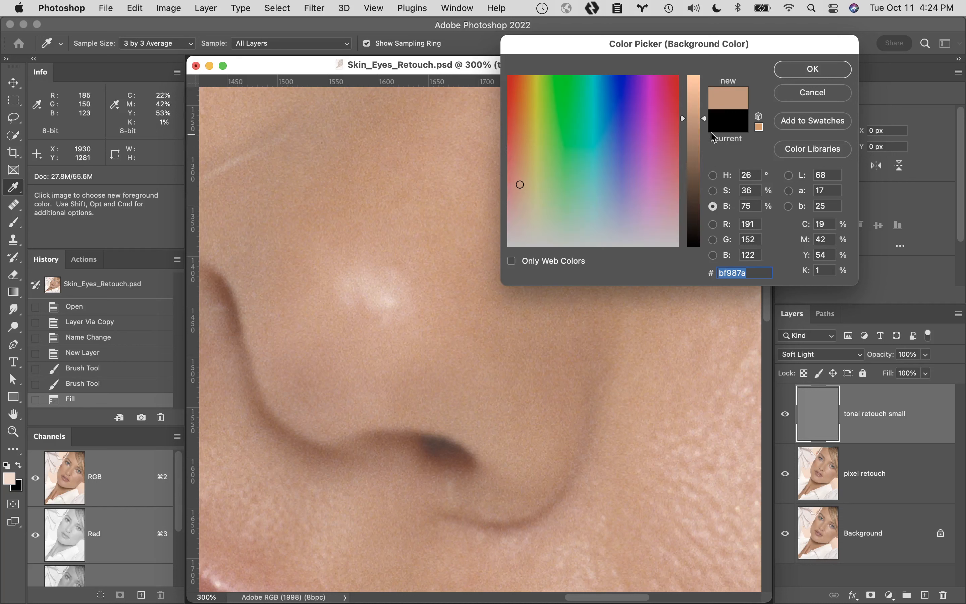
{"action": "left_click_drag", "start_coordinate": [705, 121], "coordinate": [691, 266]}
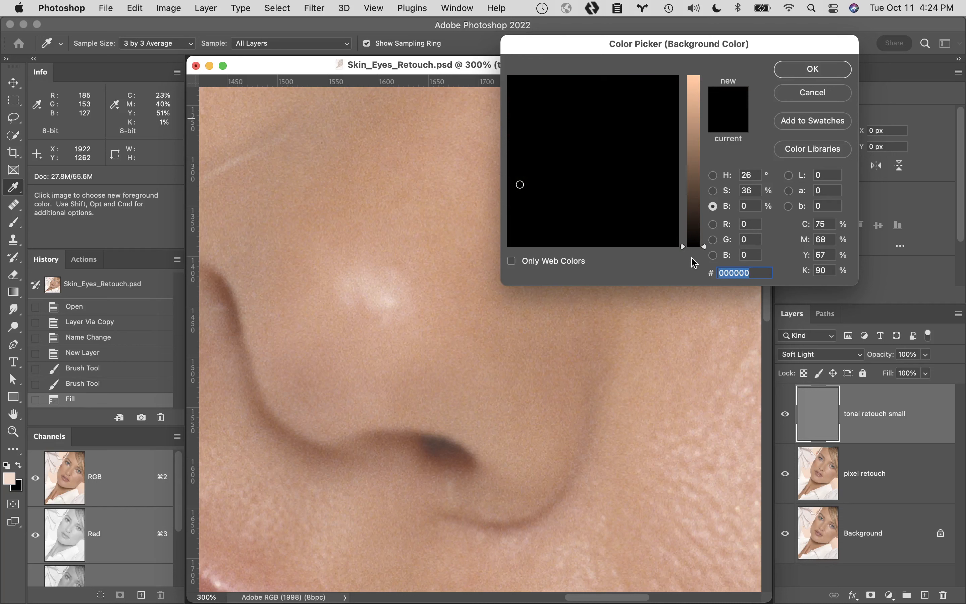
{"action": "left_click_drag", "start_coordinate": [698, 251], "coordinate": [708, 227]}
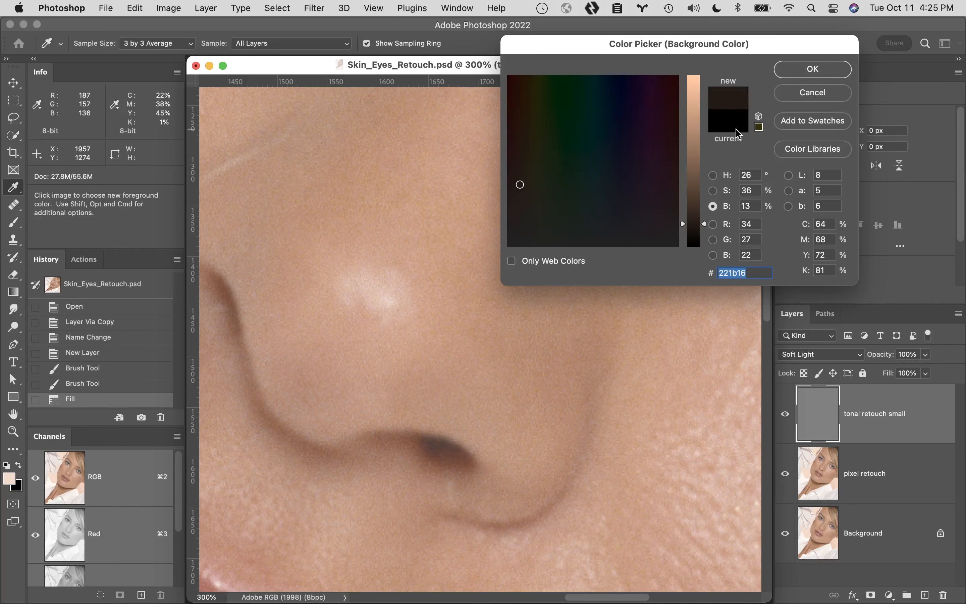
{"action": "left_click", "coordinate": [713, 190]}
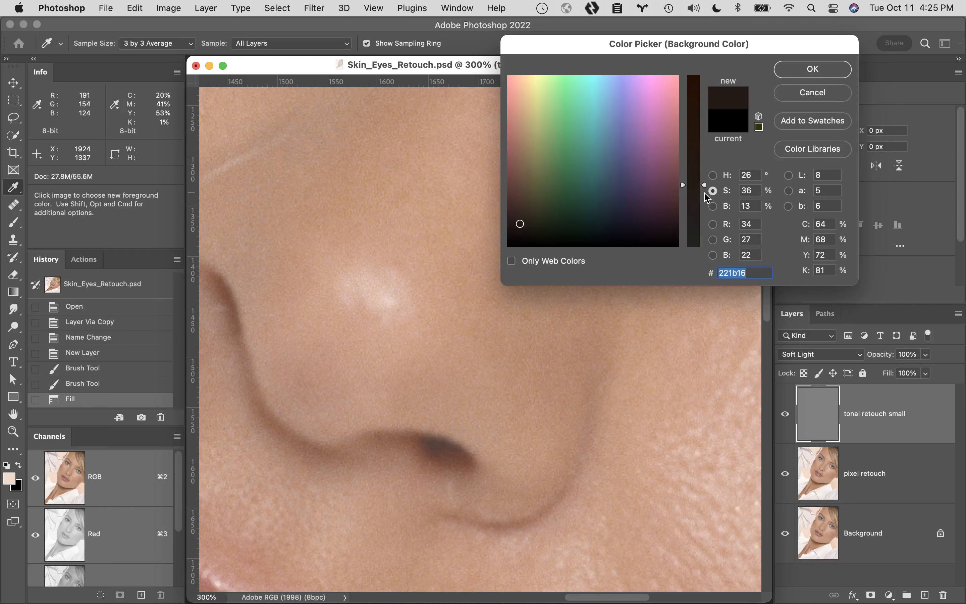
{"action": "left_click_drag", "start_coordinate": [705, 193], "coordinate": [704, 166]}
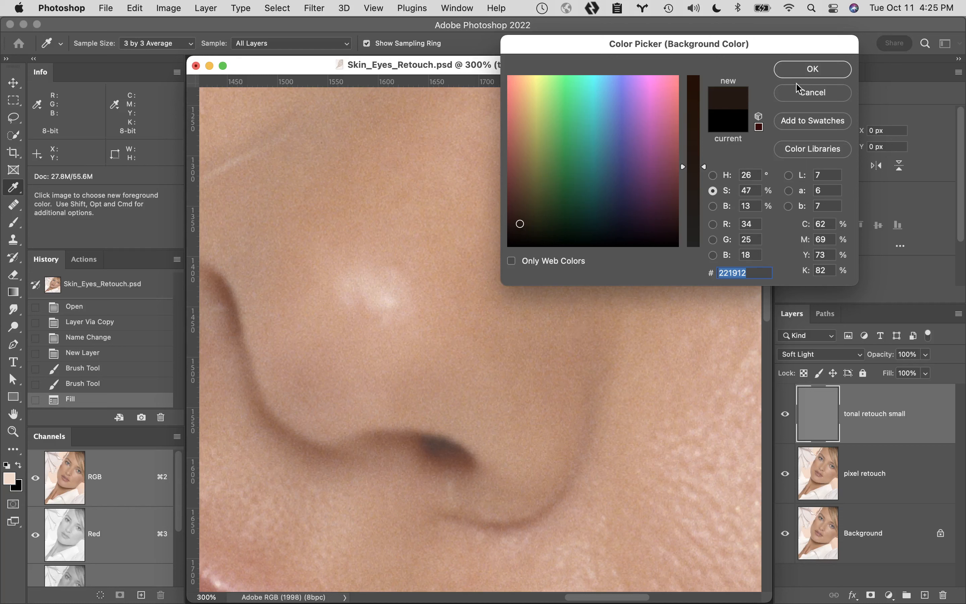
{"action": "left_click", "coordinate": [813, 69]}
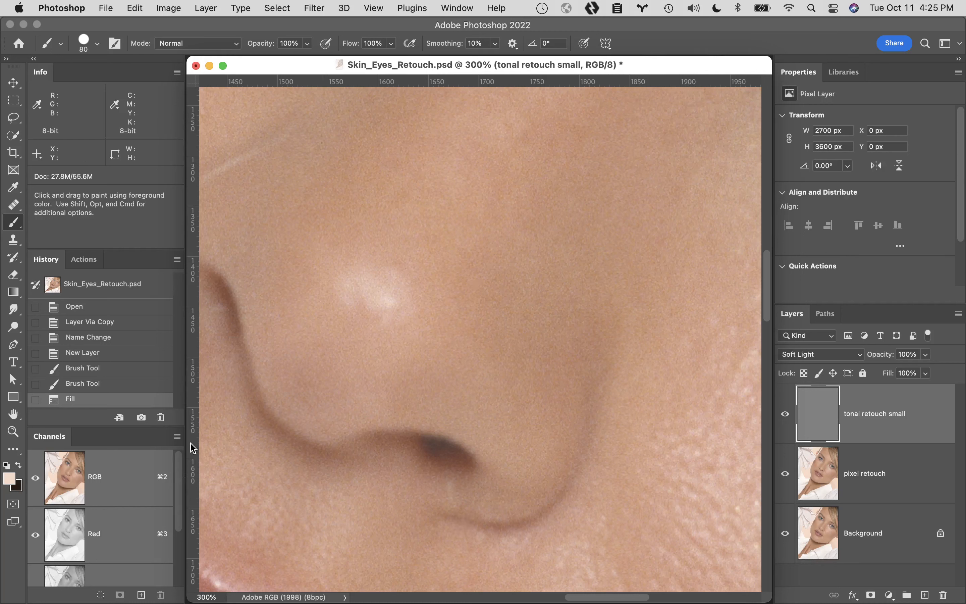
- Make the dark color the foreground, resample it from the nose skin, and adjust it to 13% brightness and 49% saturation
{"action": "left_click", "coordinate": [20, 487]}
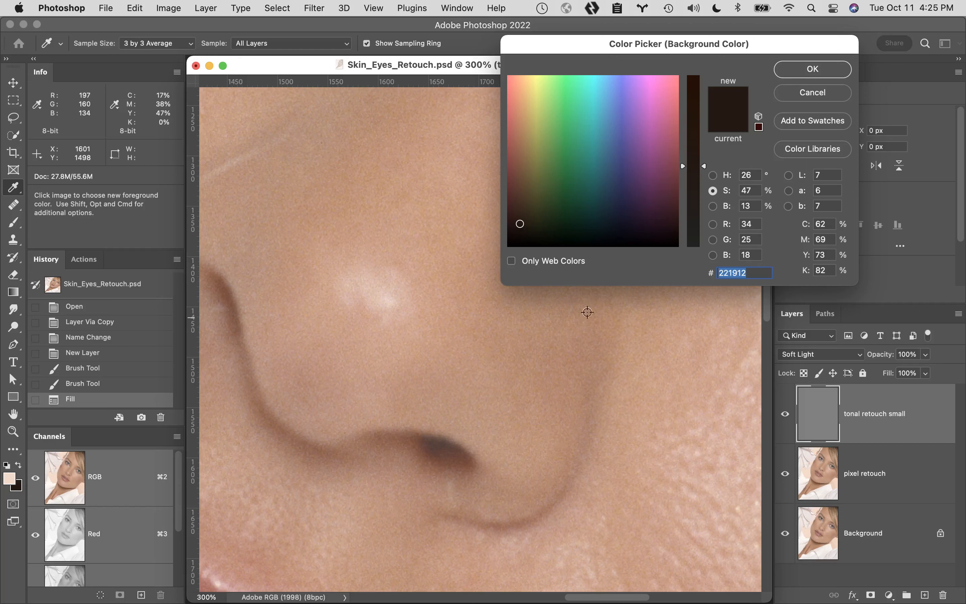
{"action": "left_click", "coordinate": [844, 95]}
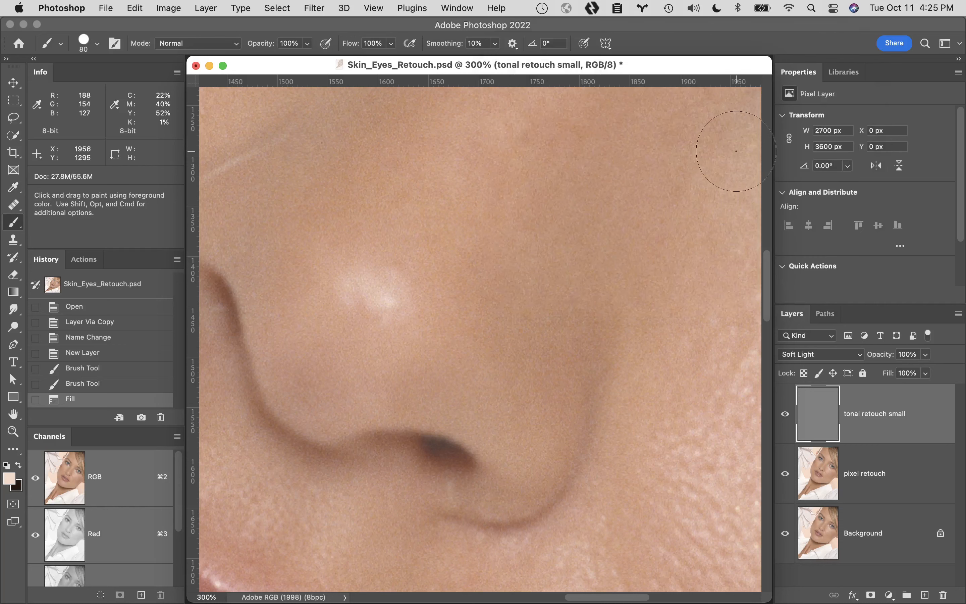
{"action": "key", "text": "x"}
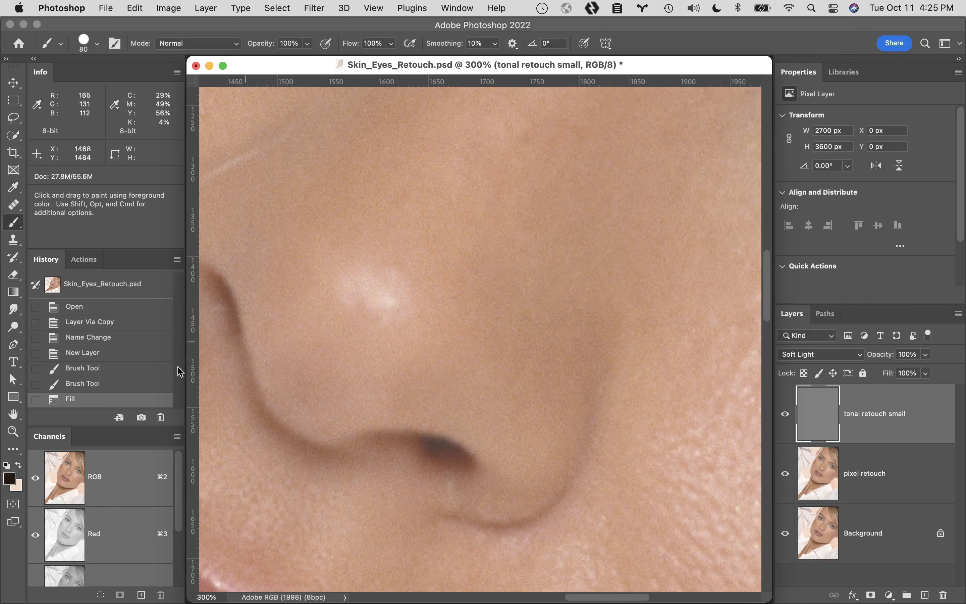
{"action": "left_click", "coordinate": [10, 478]}
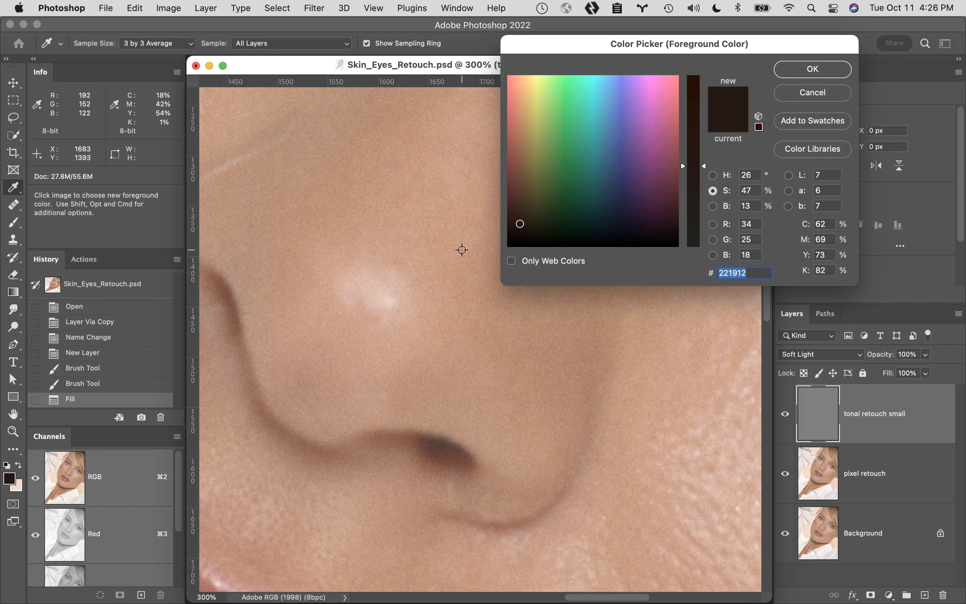
{"action": "left_click", "coordinate": [474, 243]}
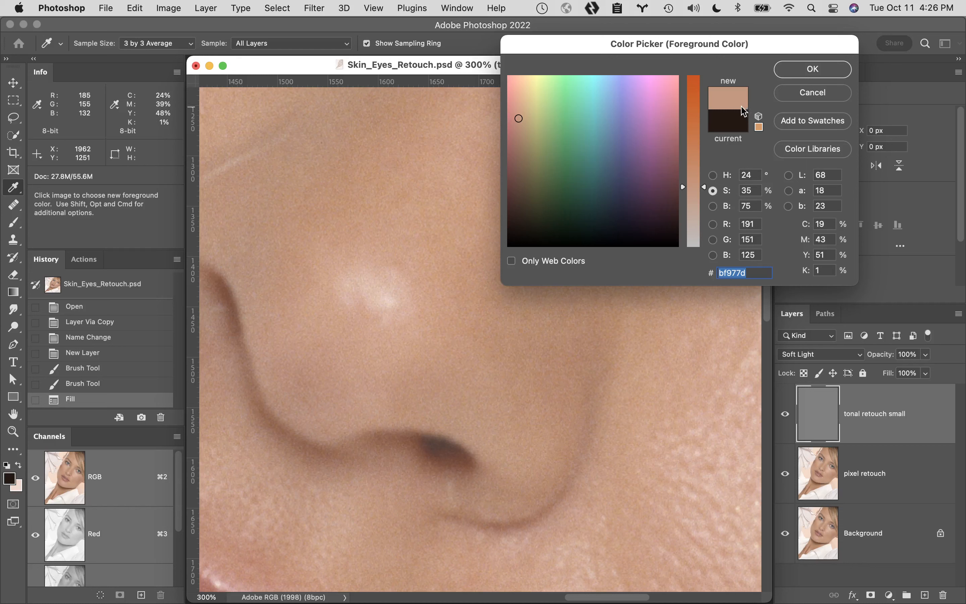
{"action": "left_click", "coordinate": [714, 206]}
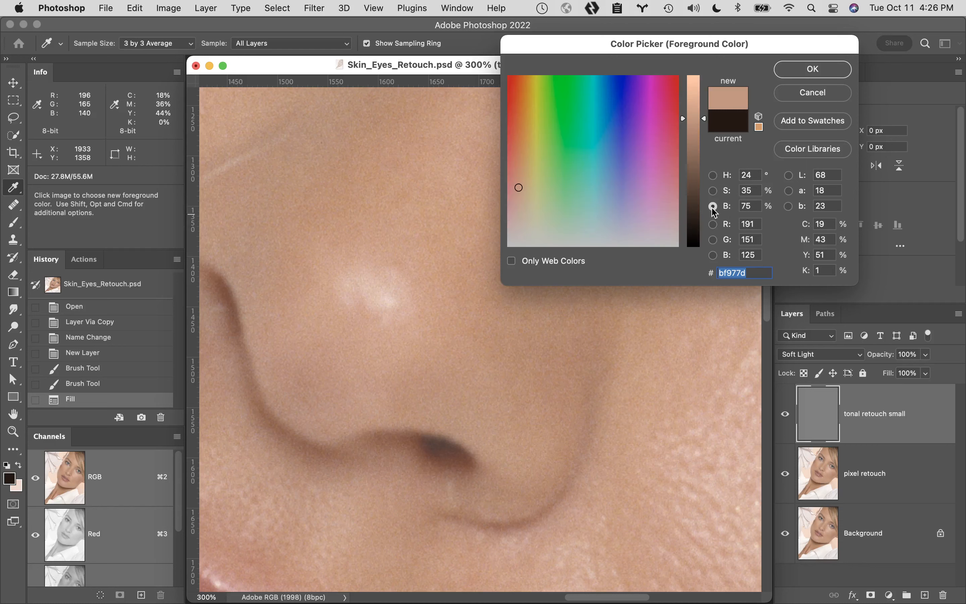
{"action": "left_click_drag", "start_coordinate": [697, 119], "coordinate": [697, 231]}
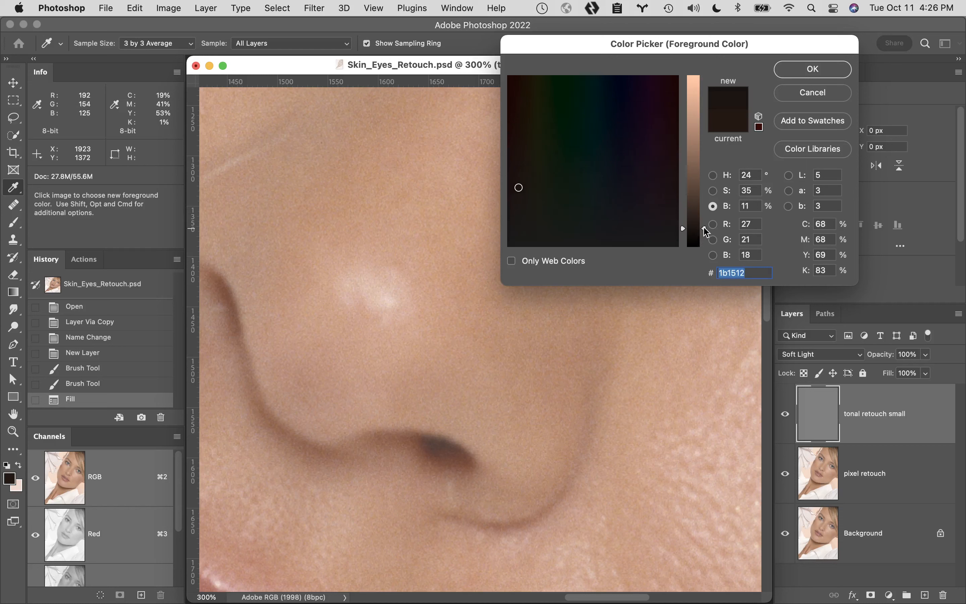
{"action": "left_click_drag", "start_coordinate": [702, 229], "coordinate": [702, 224]}
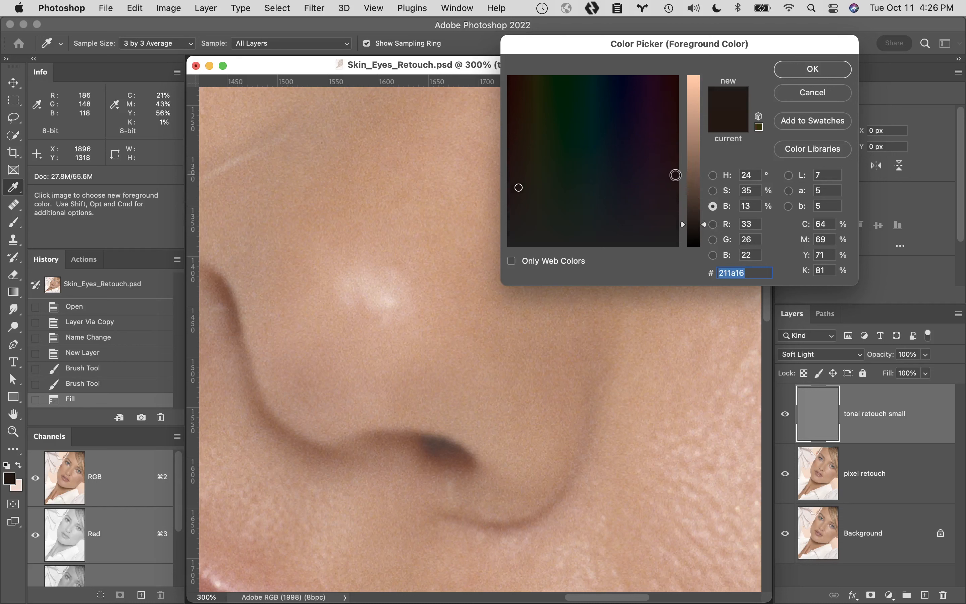
{"action": "left_click", "coordinate": [714, 191]}
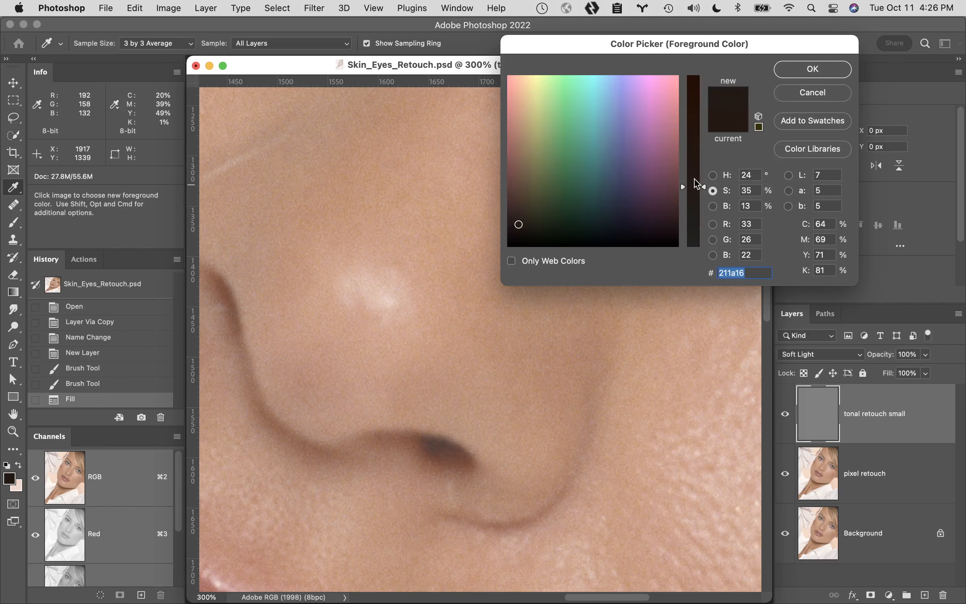
{"action": "left_click_drag", "start_coordinate": [703, 192], "coordinate": [703, 163]}
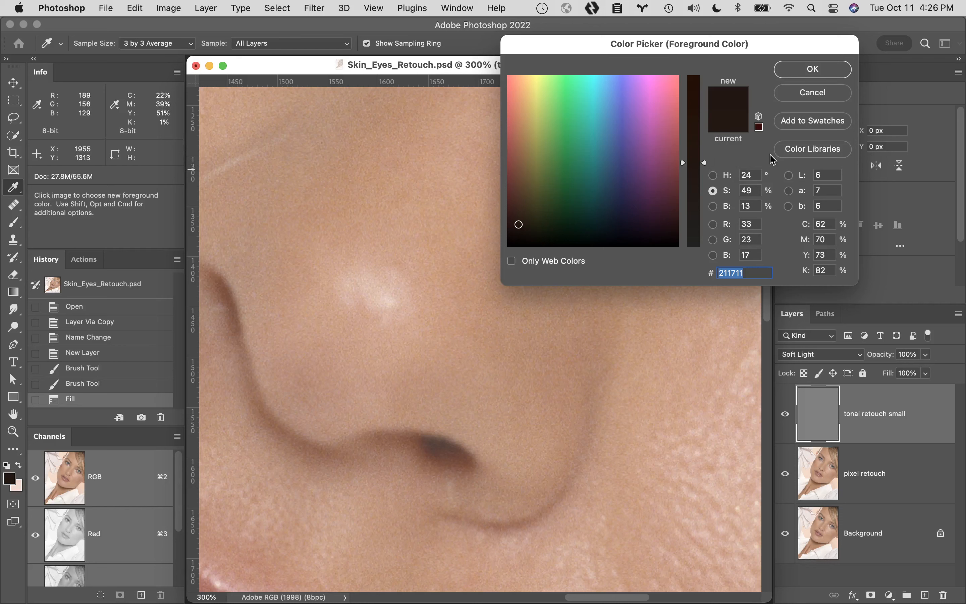
{"action": "left_click", "coordinate": [840, 69]}
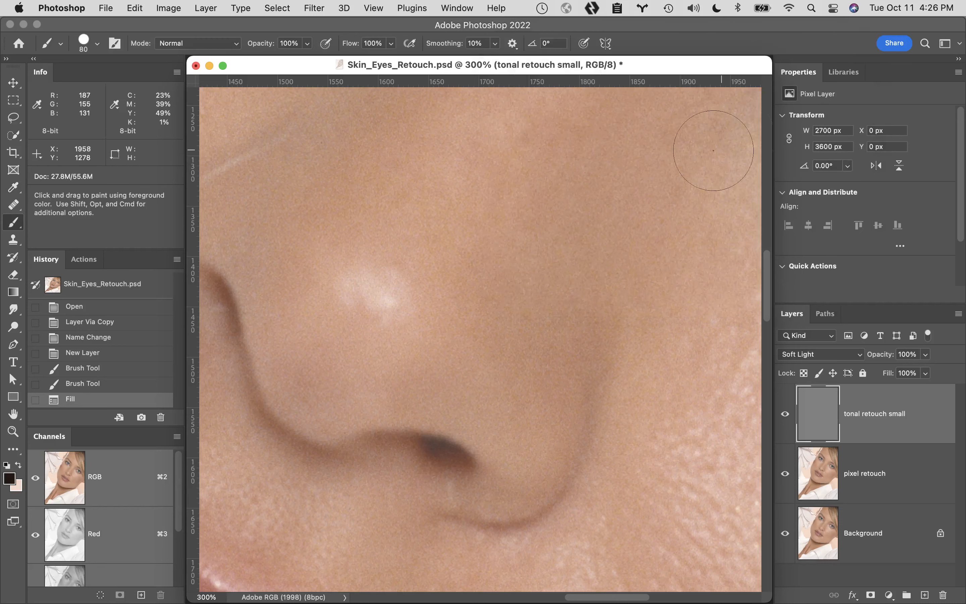
- Soften the brush by lowering its hardness, and set its opacity to 7% for retouching the chin blemish
{"action": "left_click_drag", "start_coordinate": [472, 395], "coordinate": [655, 96]}
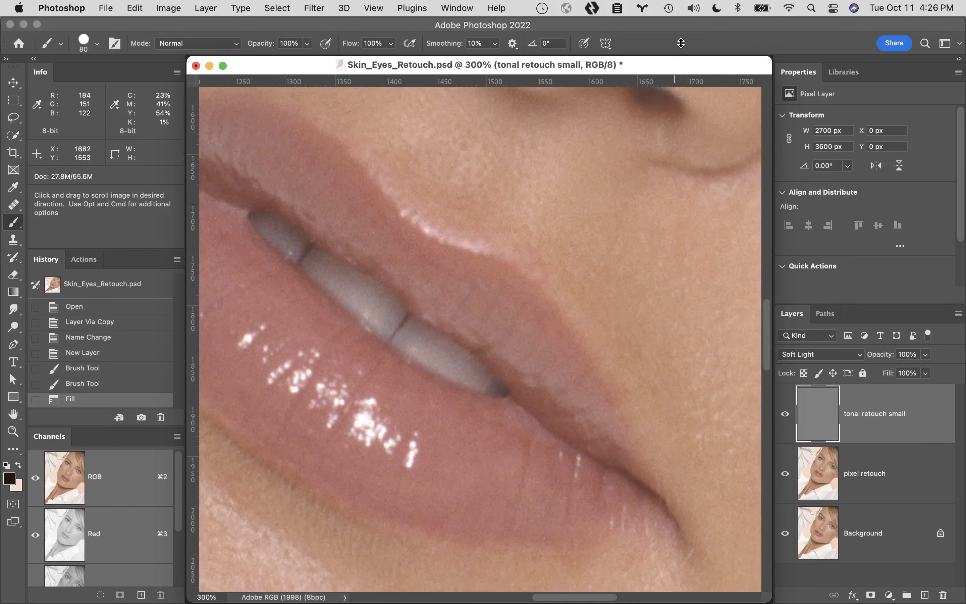
{"action": "left_click_drag", "start_coordinate": [422, 388], "coordinate": [661, 64]}
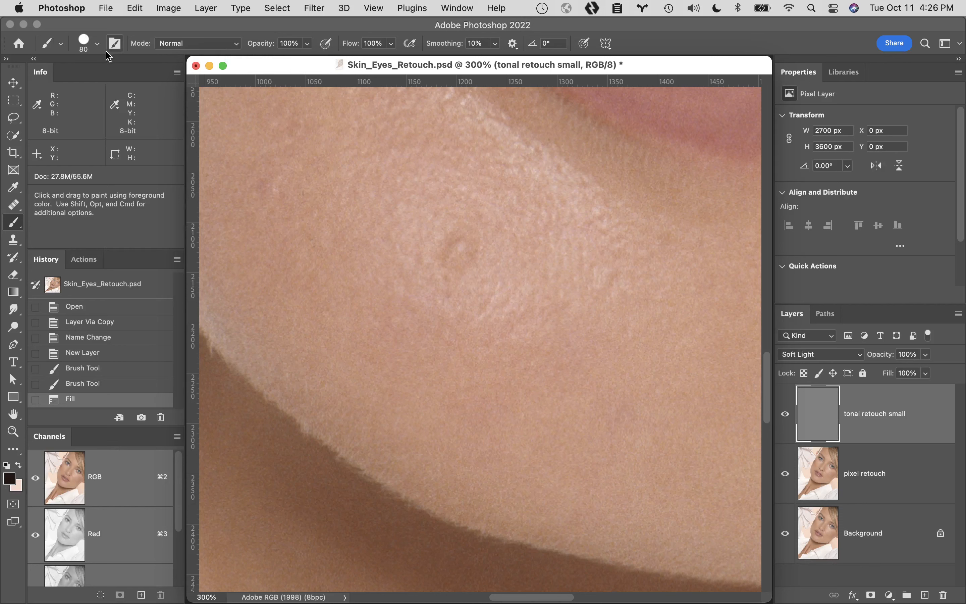
{"action": "left_click", "coordinate": [97, 43]}
{"action": "left_click_drag", "start_coordinate": [158, 115], "coordinate": [48, 130]}
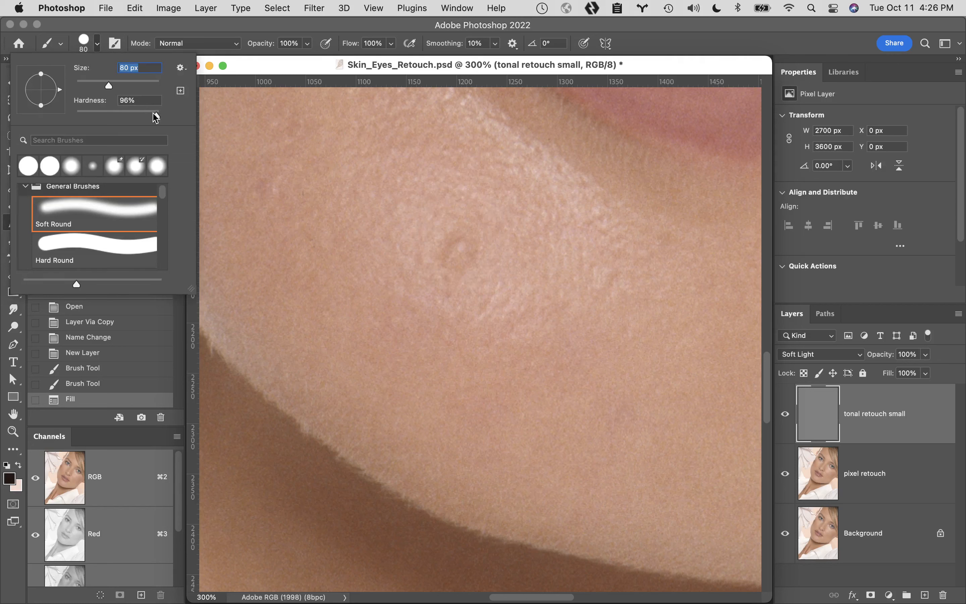
{"action": "left_click", "coordinate": [263, 30]}
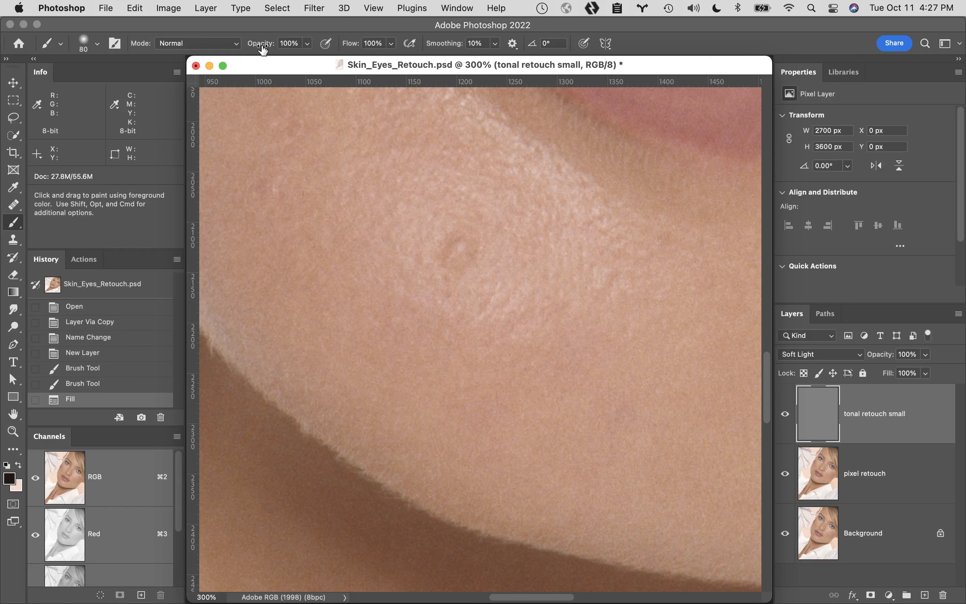
{"action": "mouse_move", "coordinate": [265, 44]}
{"action": "left_mouse_down"}
{"action": "mouse_move", "coordinate": [231, 44]}
{"action": "mouse_move", "coordinate": [248, 47]}
{"action": "left_mouse_up"}
{"action": "key", "text": "super+shift+n"}
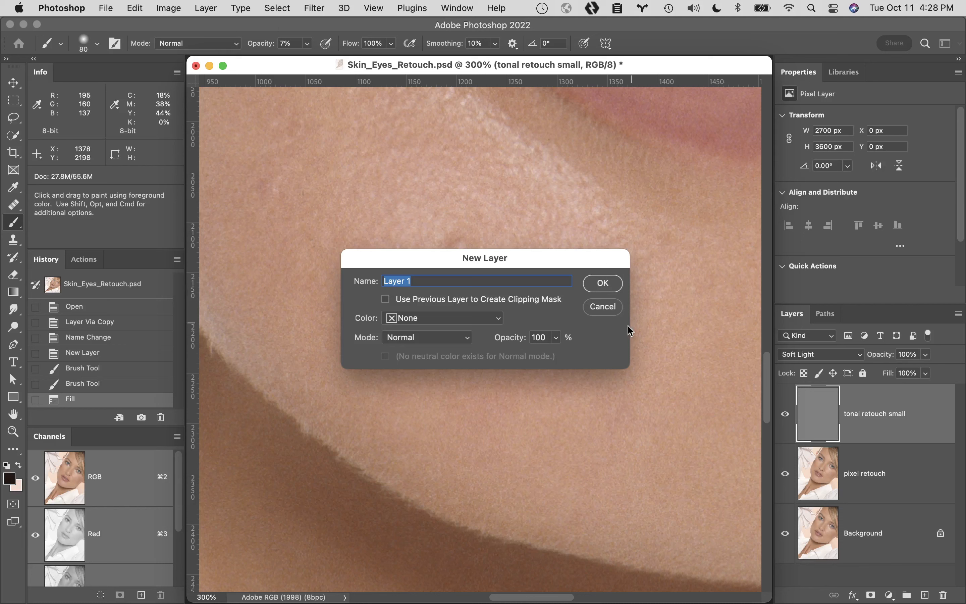
{"action": "left_click", "coordinate": [607, 310]}
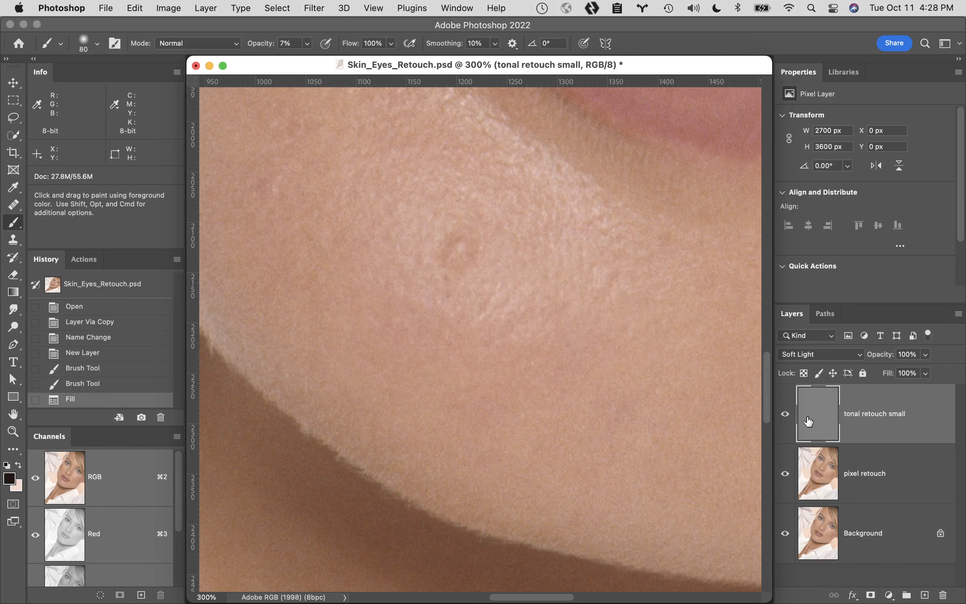
- Darken the light center of the round chin blemish with repeated dabs of a 15 px brush in the dark color
{"action": "key", "text": "bracketleft"}
{"action": "key", "text": "bracketleft"}
{"action": "key", "text": "bracketleft"}
{"action": "key", "text": "bracketleft"}
{"action": "key", "text": "bracketleft"}
{"action": "key", "text": "bracketleft"}
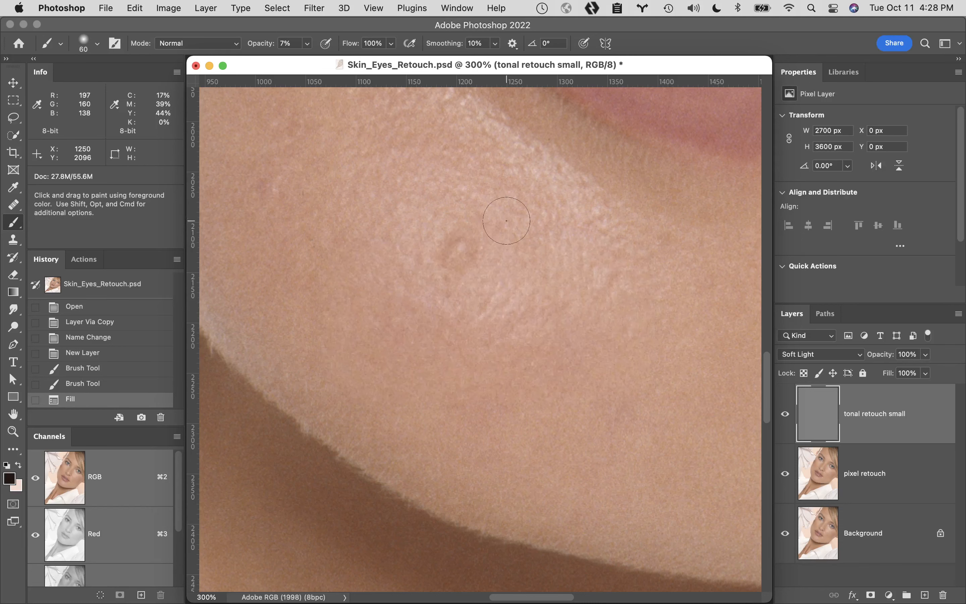
{"action": "key", "text": "bracketleft"}
{"action": "key", "text": "bracketleft"}
{"action": "key", "text": "bracketleft"}
{"action": "key", "text": "bracketleft"}
{"action": "key", "text": "bracketleft"}
{"action": "key", "text": "bracketright"}
{"action": "left_click_drag", "start_coordinate": [464, 257], "coordinate": [462, 248]}
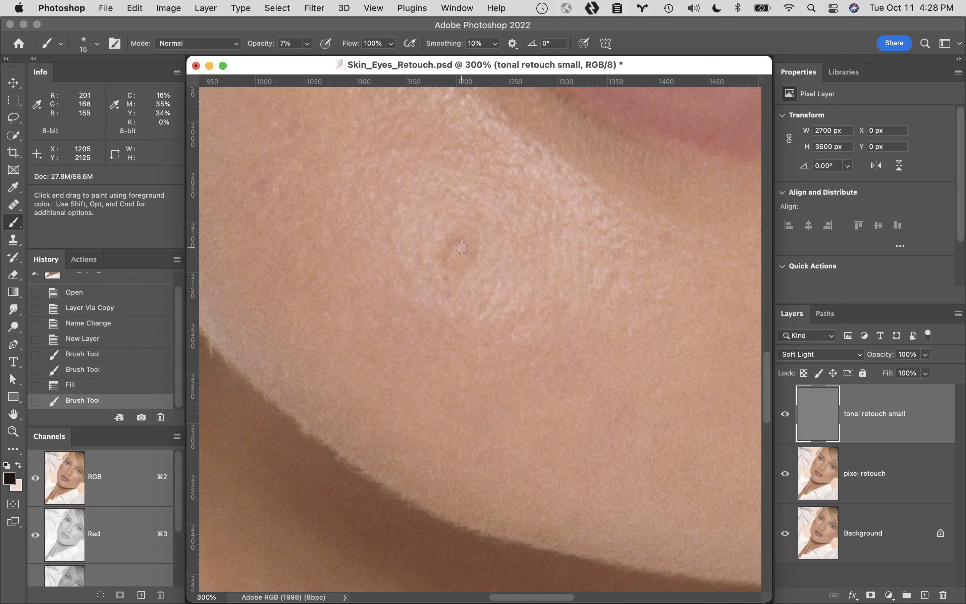
{"action": "left_click", "coordinate": [462, 248]}
{"action": "left_click", "coordinate": [462, 248]}
{"action": "left_click", "coordinate": [462, 248]}
{"action": "left_click", "coordinate": [462, 248]}
{"action": "left_click", "coordinate": [462, 248]}
{"action": "left_click", "coordinate": [462, 248]}
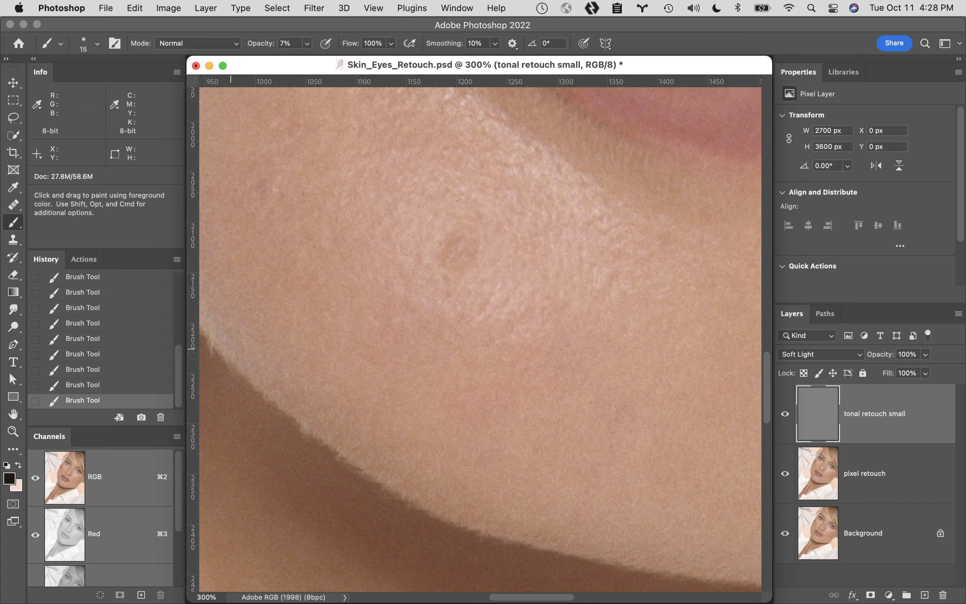
{"action": "mouse_move", "coordinate": [181, 356]}
{"action": "left_mouse_down"}
{"action": "mouse_move", "coordinate": [181, 333]}
{"action": "mouse_move", "coordinate": [181, 356]}
{"action": "left_mouse_up"}
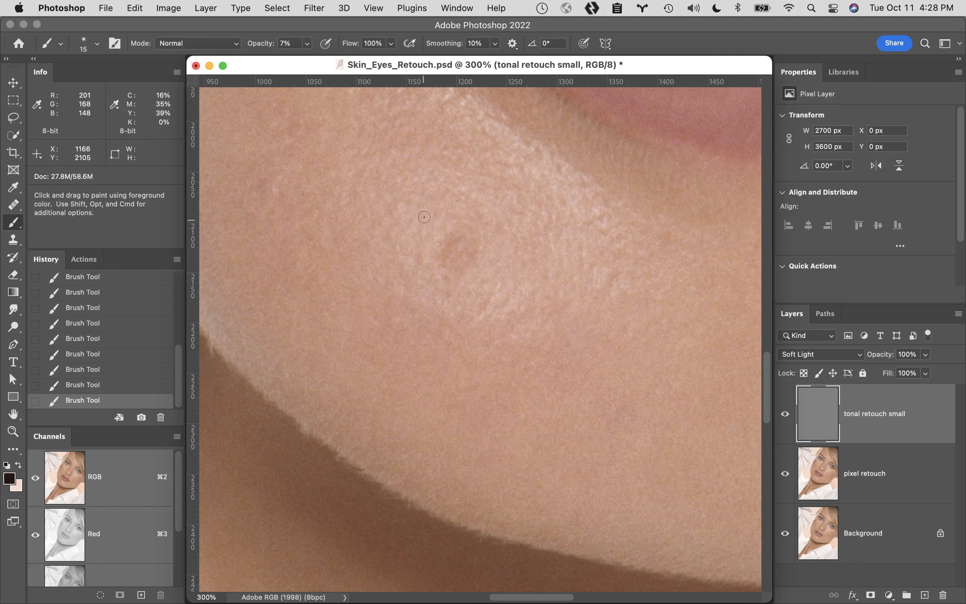
- Lighten the dark ring of the chin blemish with dabs of a 25 px brush in the light skin color
{"action": "key", "text": "x"}
{"action": "key", "text": "bracketright"}
{"action": "key", "text": "bracketright"}
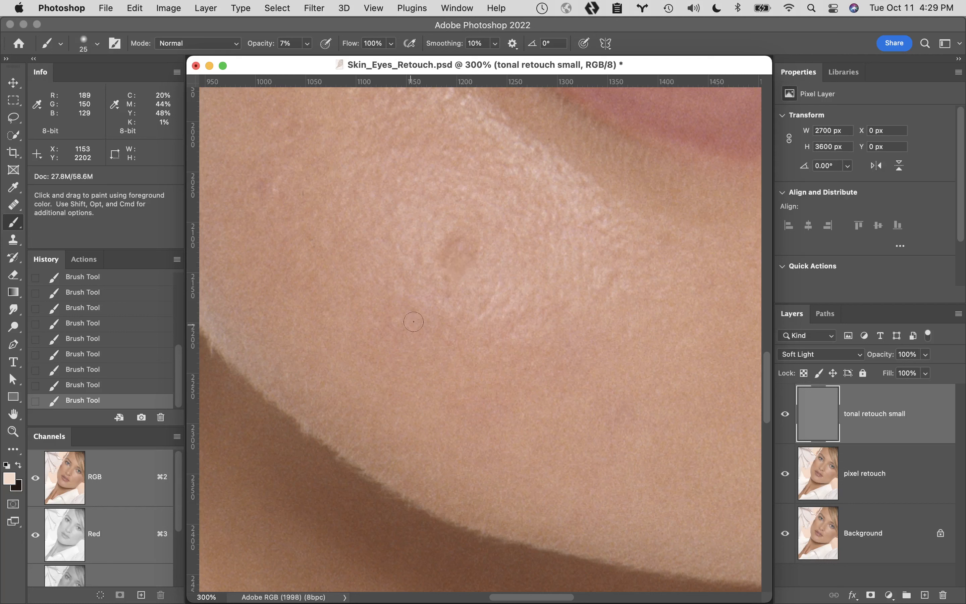
{"action": "left_click", "coordinate": [455, 265]}
{"action": "left_click", "coordinate": [458, 264]}
{"action": "left_click", "coordinate": [462, 263]}
{"action": "left_click", "coordinate": [465, 259]}
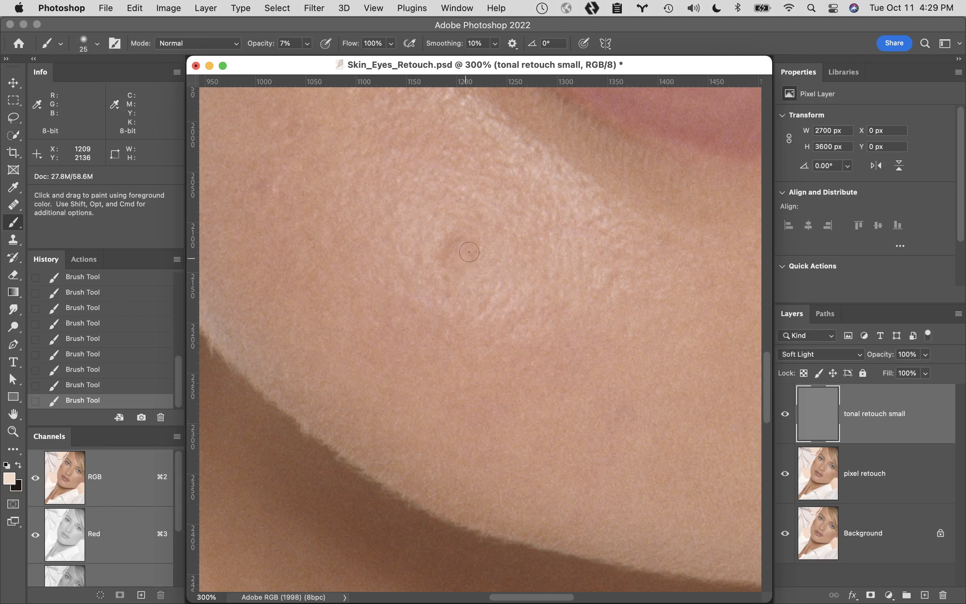
{"action": "left_click", "coordinate": [470, 243]}
{"action": "left_click", "coordinate": [464, 243]}
{"action": "left_click", "coordinate": [458, 242]}
{"action": "left_click", "coordinate": [454, 252]}
- Lighten the remaining small dark spots on and around the chin blemish with a 10 px brush
{"action": "key", "text": "bracketleft"}
{"action": "key", "text": "bracketleft"}
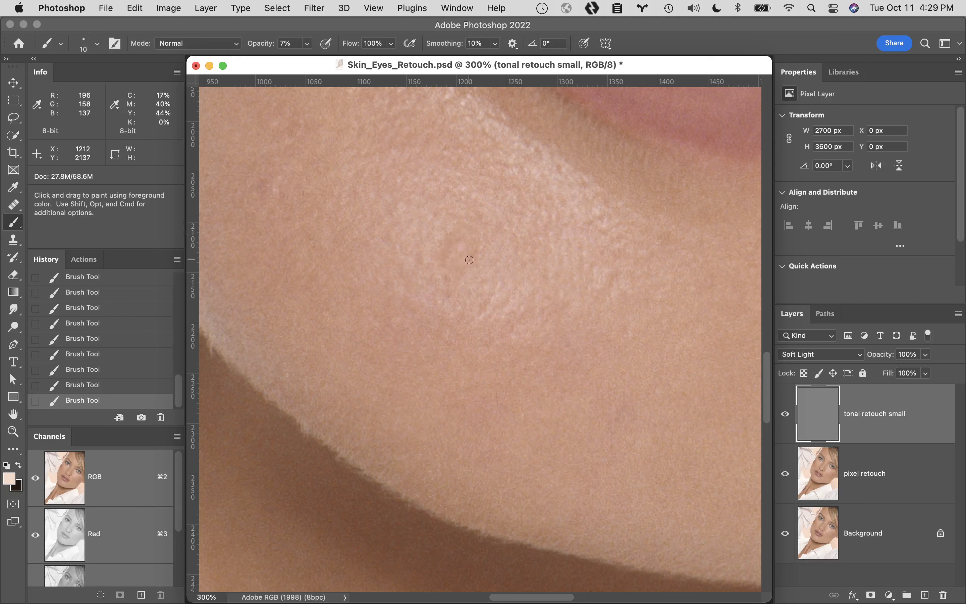
{"action": "left_click", "coordinate": [456, 238]}
{"action": "left_click", "coordinate": [450, 238]}
{"action": "left_click", "coordinate": [449, 252]}
{"action": "left_click", "coordinate": [419, 260]}
{"action": "left_click", "coordinate": [441, 299]}
{"action": "left_click", "coordinate": [457, 298]}
{"action": "left_click", "coordinate": [454, 294]}
- Brush over the whole chin blemish area with the light color using a 45 px brush
{"action": "key", "text": "x"}
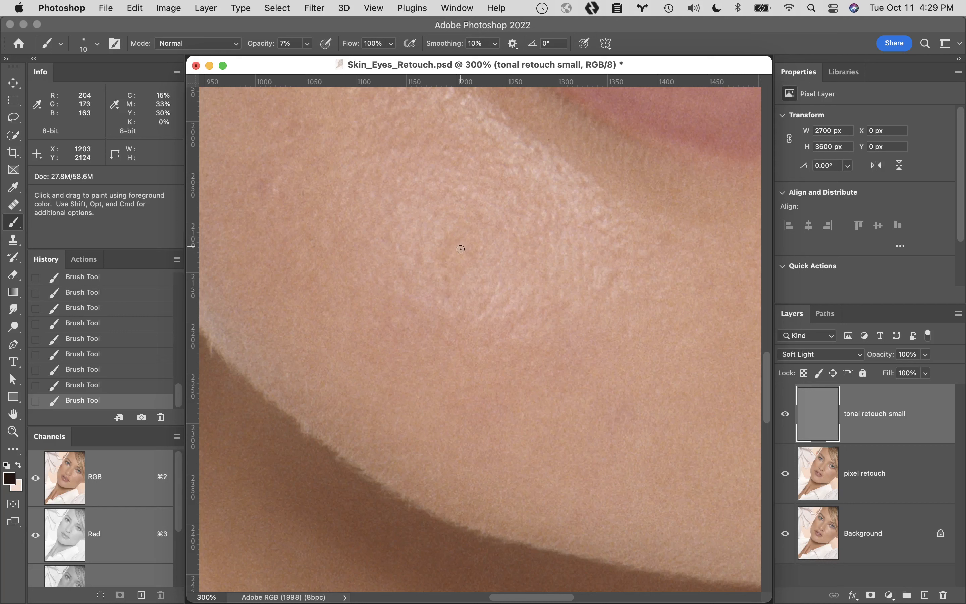
{"action": "key", "text": "x"}
{"action": "key", "text": "bracketright"}
{"action": "key", "text": "bracketright"}
{"action": "key", "text": "bracketright"}
{"action": "key", "text": "bracketright"}
{"action": "key", "text": "bracketright"}
{"action": "key", "text": "bracketright"}
{"action": "key", "text": "bracketright"}
{"action": "key", "text": "bracketright"}
{"action": "key", "text": "bracketleft"}
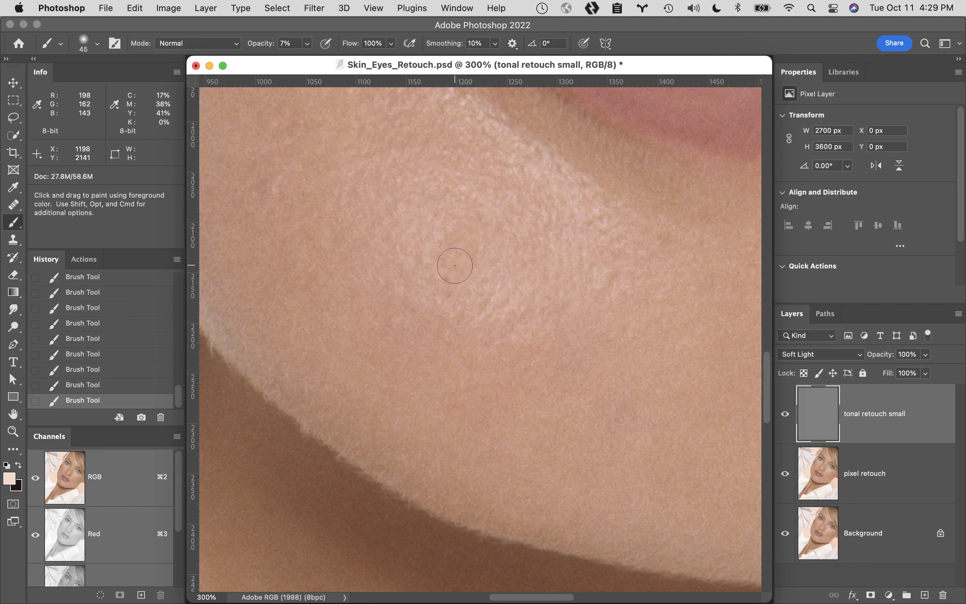
{"action": "mouse_move", "coordinate": [453, 260]}
{"action": "left_mouse_down"}
{"action": "mouse_move", "coordinate": [456, 250]}
{"action": "mouse_move", "coordinate": [439, 298]}
{"action": "mouse_move", "coordinate": [442, 276]}
{"action": "mouse_move", "coordinate": [435, 287]}
{"action": "mouse_move", "coordinate": [467, 271]}
{"action": "left_mouse_up"}
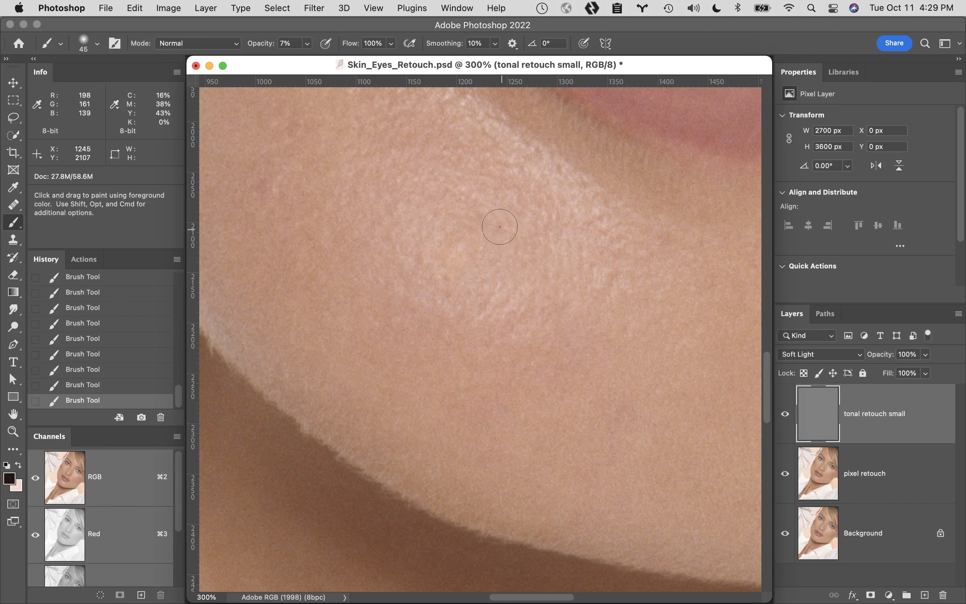
- Switch to the dark color and reduce the brush to 9 px for fine work on the blemish's center
{"action": "key", "text": "x"}
{"action": "key", "text": "bracketleft"}
{"action": "key", "text": "bracketleft"}
{"action": "key", "text": "bracketleft"}
{"action": "key", "text": "bracketleft"}
{"action": "key", "text": "bracketleft"}
{"action": "key", "text": "bracketleft"}
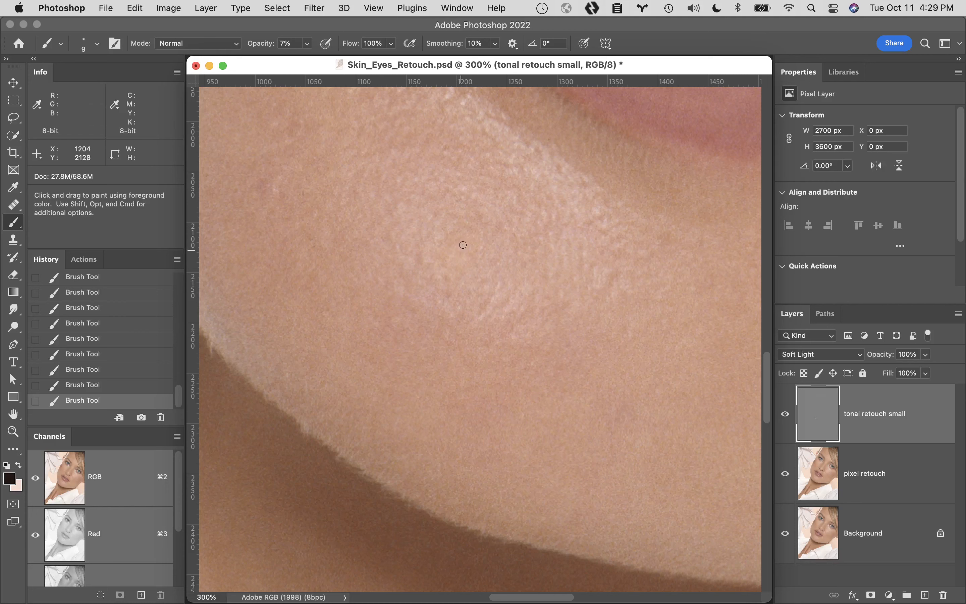
- Compare the chin at 100% zoom with the tonal retouch small layer hidden and shown
{"action": "double_click", "coordinate": [14, 416]}
{"action": "left_click", "coordinate": [15, 432]}
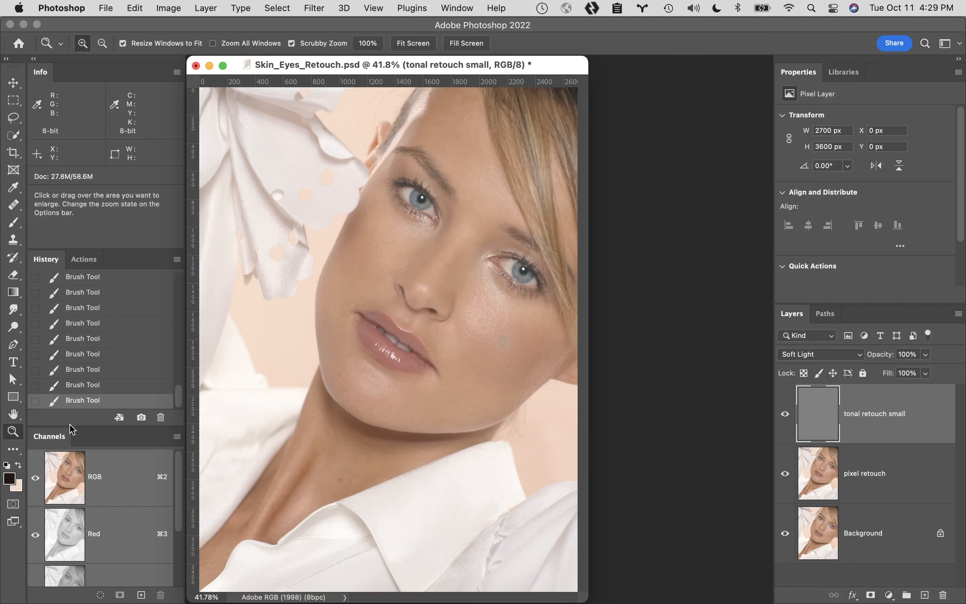
{"action": "left_click", "coordinate": [387, 385]}
{"action": "left_click", "coordinate": [411, 352]}
{"action": "left_click", "coordinate": [431, 349]}
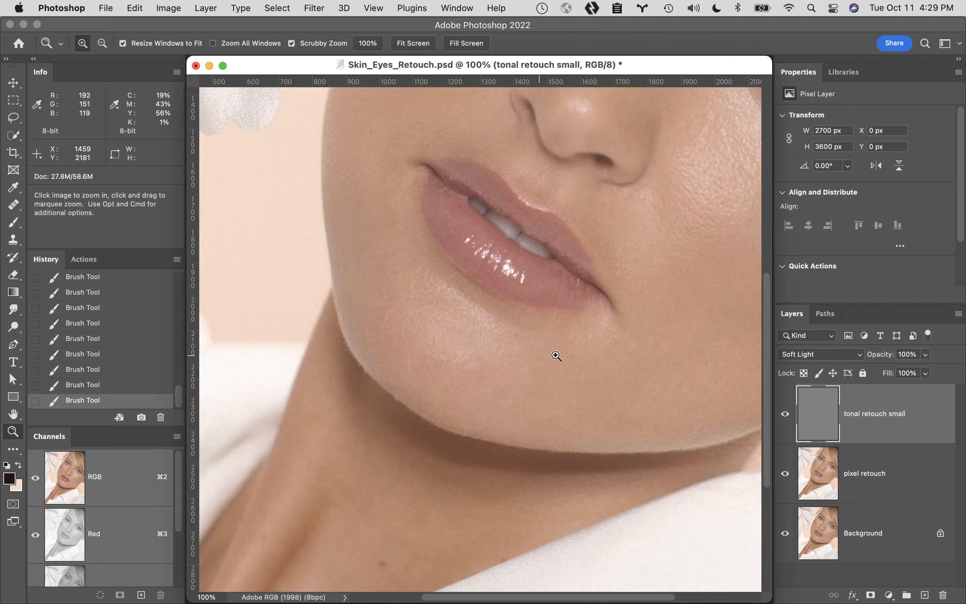
{"action": "left_click", "coordinate": [784, 415]}
{"action": "left_click", "coordinate": [784, 415]}
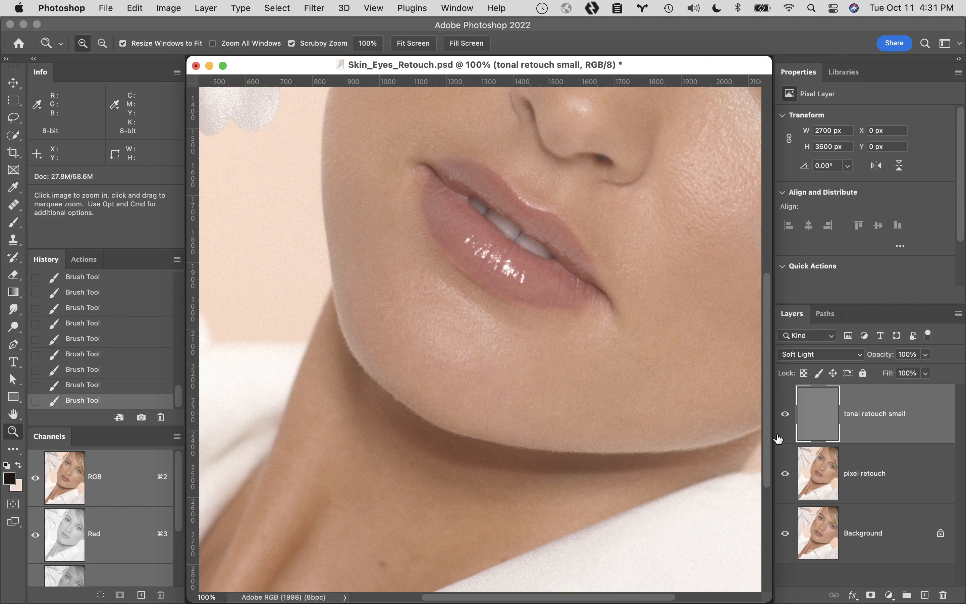
- Set the foreground color to neutral gray with red, green and blue all at 128
{"action": "left_click", "coordinate": [11, 482]}
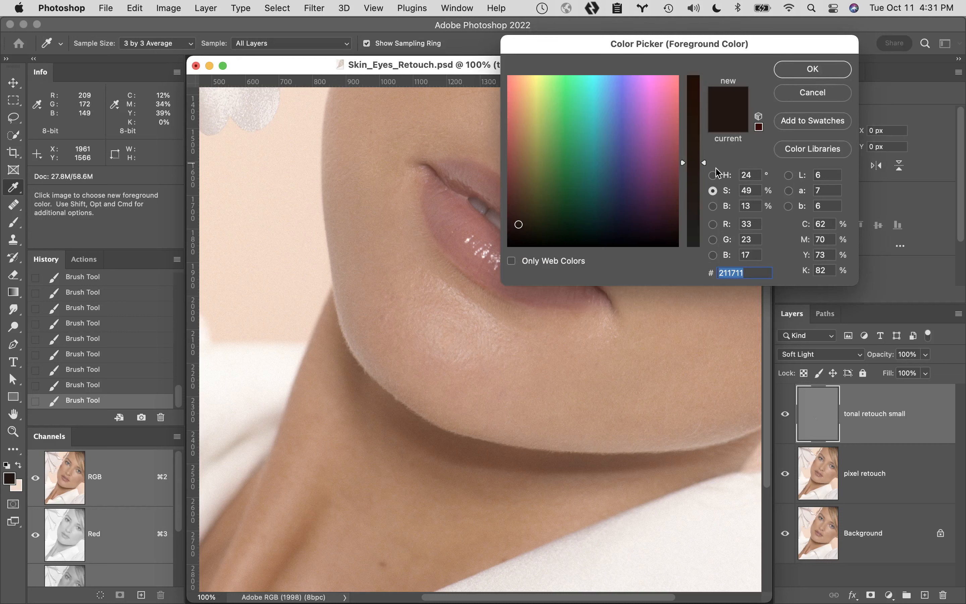
{"action": "left_click", "coordinate": [751, 224]}
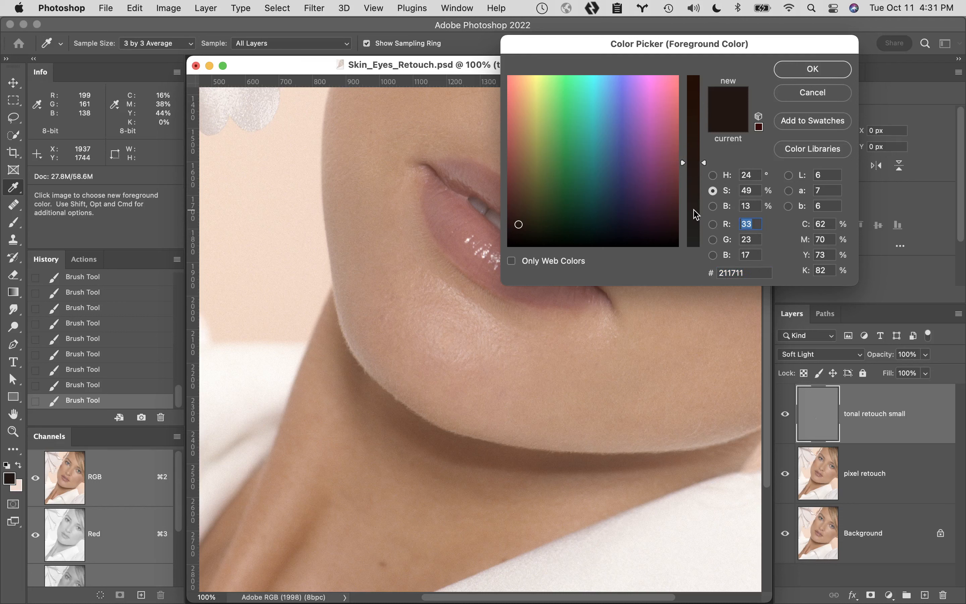
{"action": "type", "text": "12"}
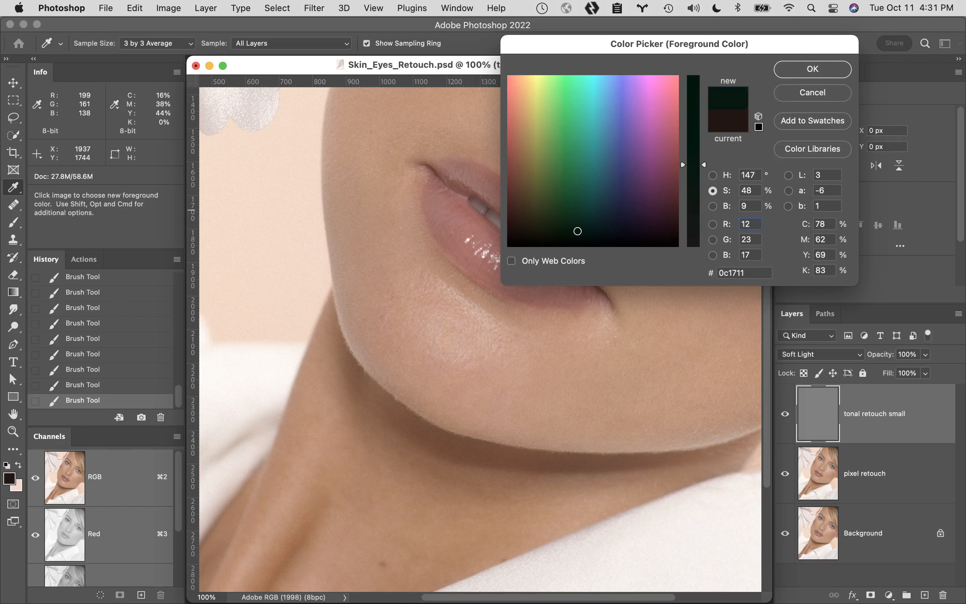
{"action": "type", "text": "8"}
{"action": "key", "text": "Tab"}
{"action": "type", "text": "128"}
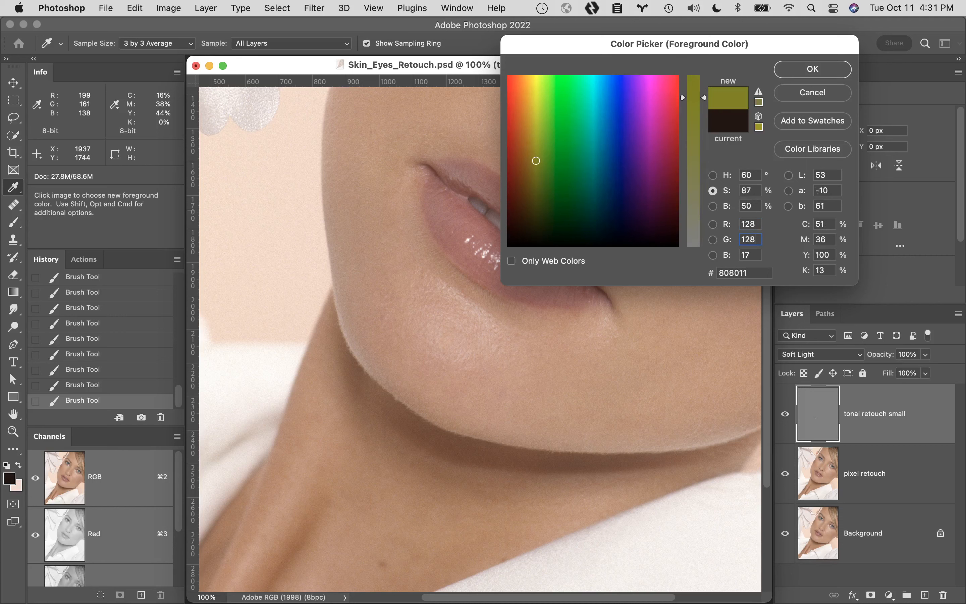
{"action": "key", "text": "Tab"}
{"action": "type", "text": "128"}
{"action": "left_click", "coordinate": [812, 69]}
- Set the Brush tool to 100% opacity and enlarge it to 50 px for covering the chin retouch with gray
{"action": "key", "text": "z"}
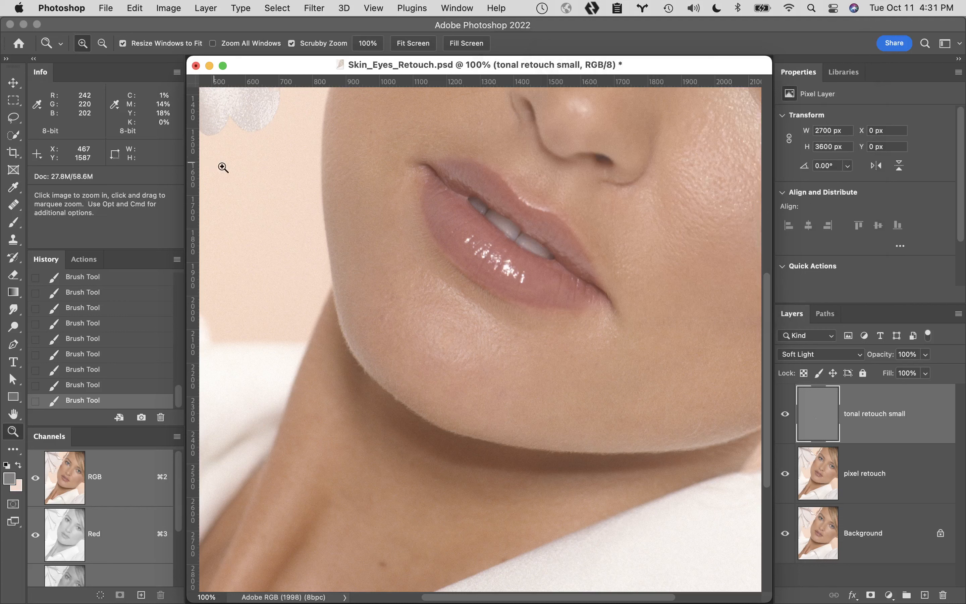
{"action": "key", "text": "b"}
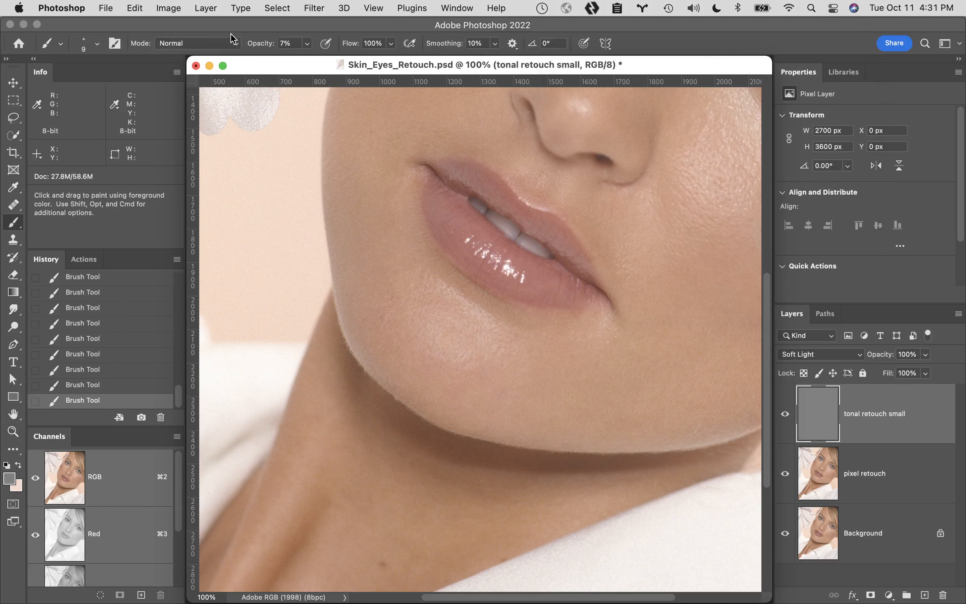
{"action": "left_click_drag", "start_coordinate": [255, 44], "coordinate": [368, 40]}
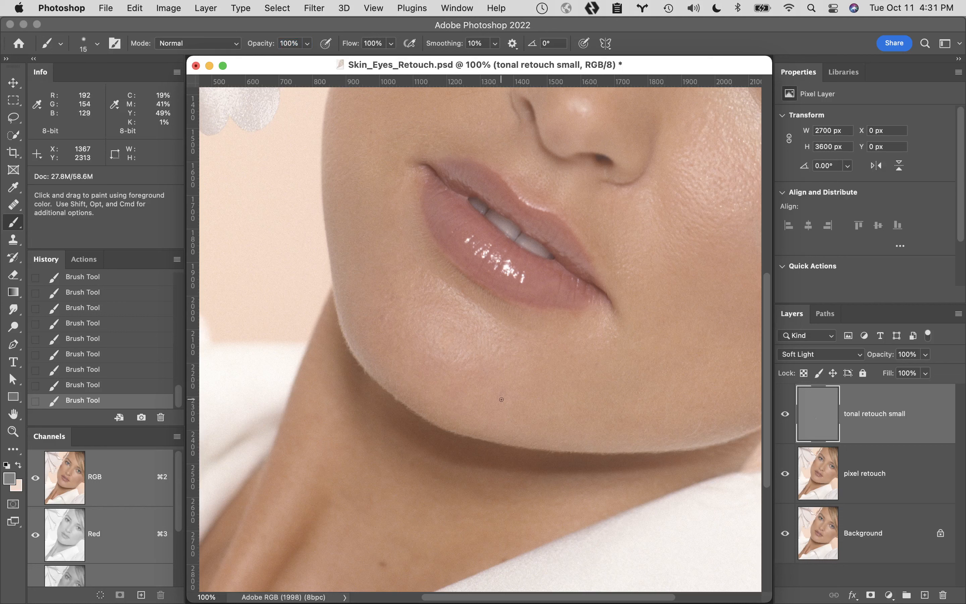
{"action": "key", "text": "bracketright"}
{"action": "key", "text": "bracketright"}
{"action": "key", "text": "bracketright"}
{"action": "key", "text": "bracketright"}
{"action": "key", "text": "bracketright"}
{"action": "key", "text": "bracketright"}
{"action": "key", "text": "bracketright"}
{"action": "key", "text": "bracketright"}
{"action": "key", "text": "bracketright"}
{"action": "mouse_move", "coordinate": [444, 345]}
{"action": "left_mouse_down"}
{"action": "mouse_move", "coordinate": [449, 315]}
{"action": "mouse_move", "coordinate": [450, 343]}
{"action": "left_mouse_up"}
- Isolate the tonal retouch small layer and examine the painted chin spot at 400% zoom
{"action": "left_click", "coordinate": [786, 416], "text": "alt"}
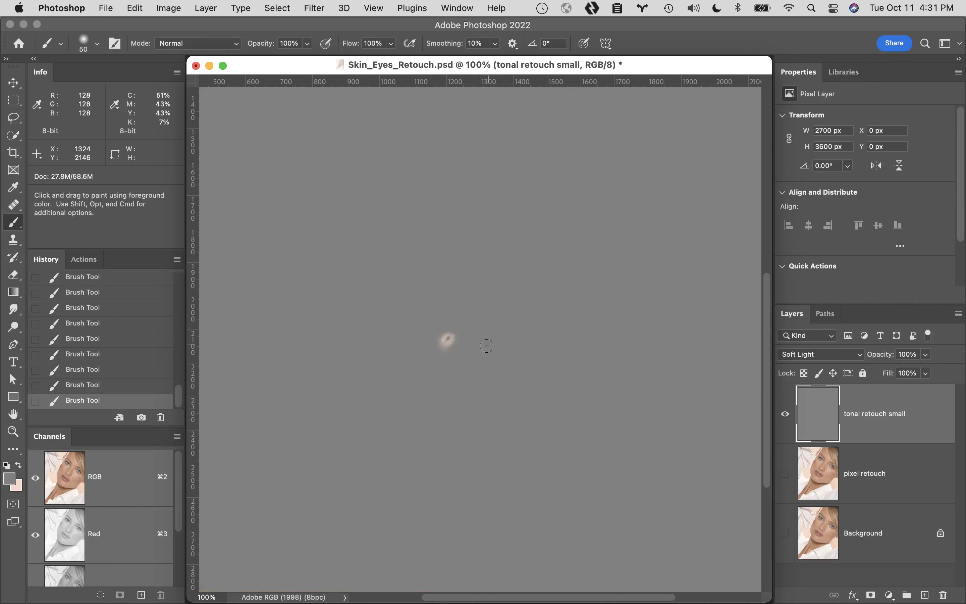
{"action": "key", "text": "z"}
{"action": "left_click", "coordinate": [465, 357]}
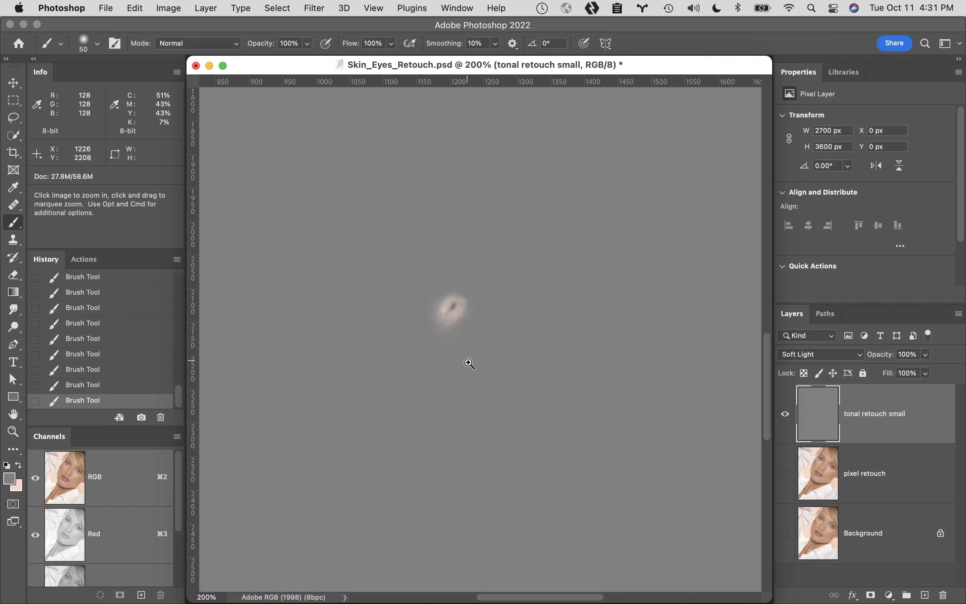
{"action": "left_click", "coordinate": [489, 379]}
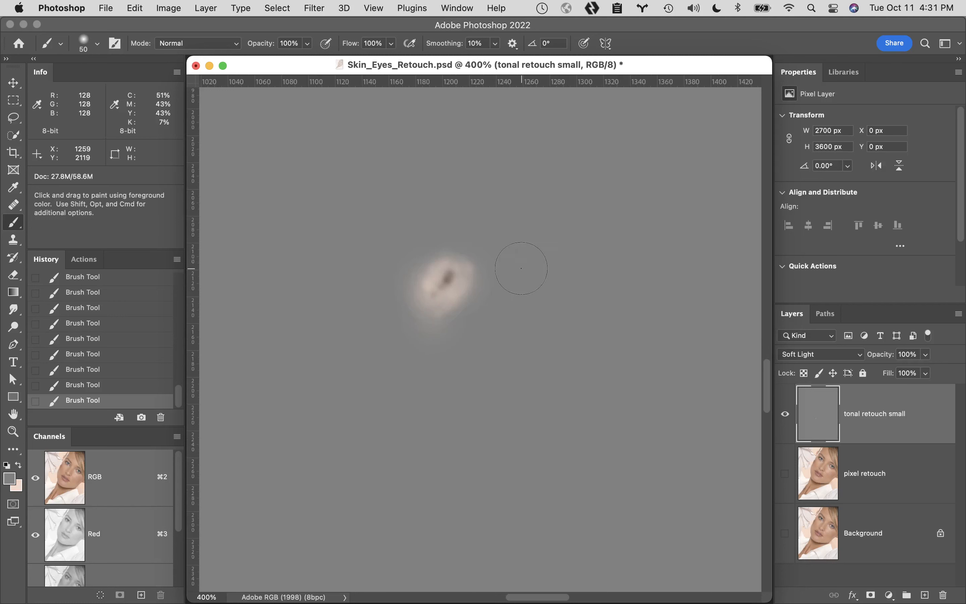
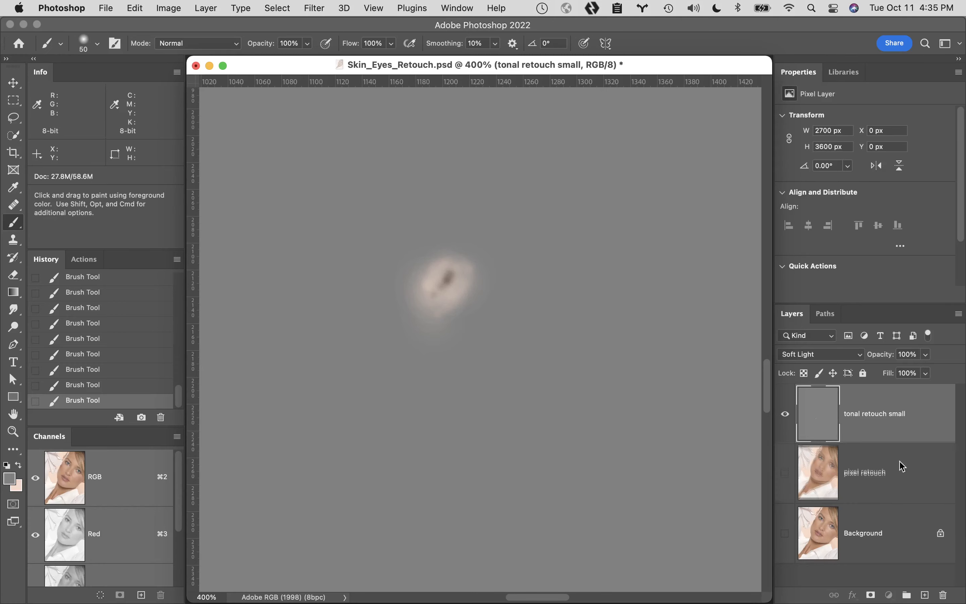
- Show the pixel retouch layer again and activate the tonal retouch small layer for the area under the eye
{"action": "left_click", "coordinate": [822, 473]}
{"action": "left_click", "coordinate": [785, 473]}
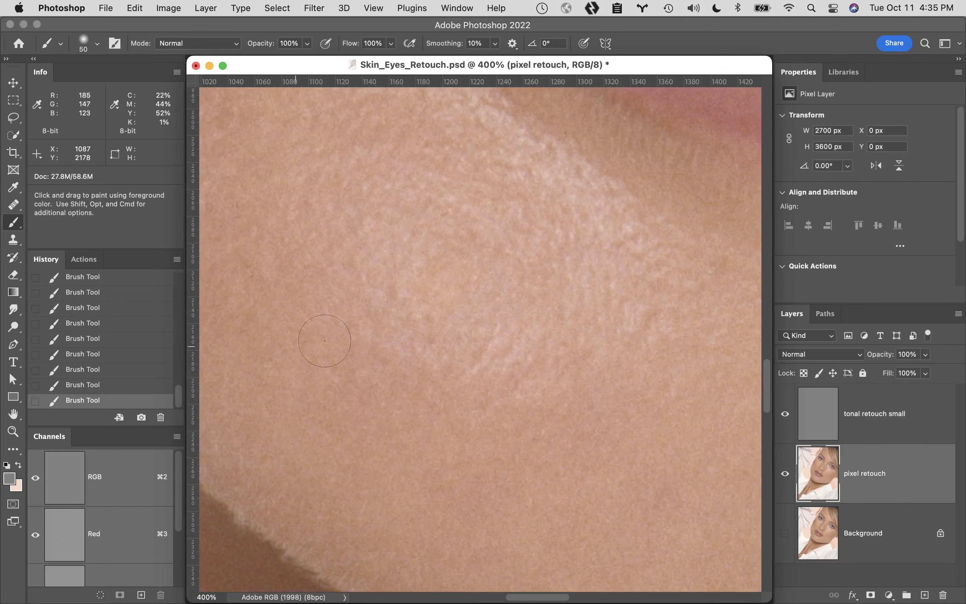
{"action": "left_click", "coordinate": [500, 324], "text": "alt"}
{"action": "left_click", "coordinate": [595, 310], "text": "alt"}
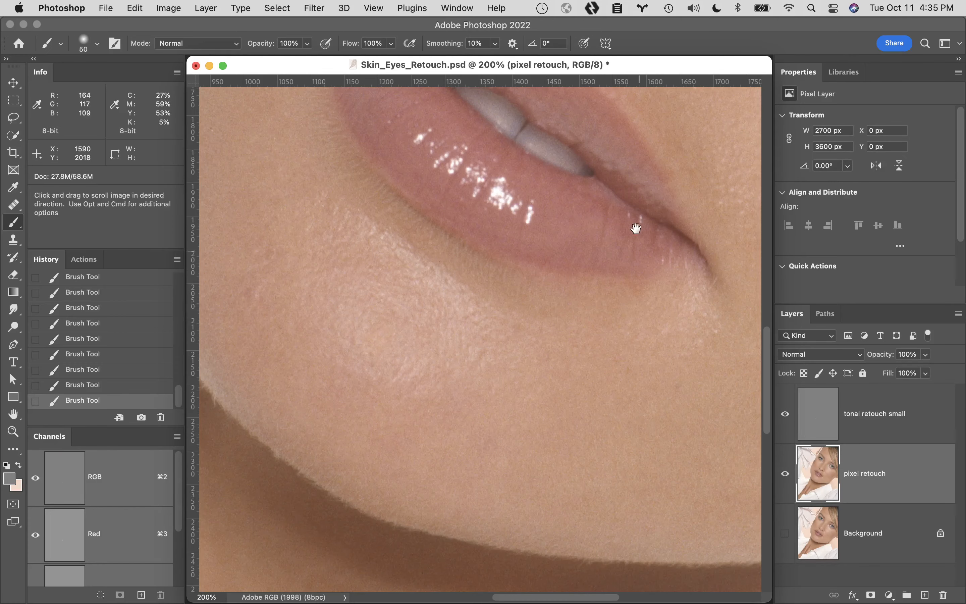
{"action": "left_click_drag", "start_coordinate": [643, 186], "coordinate": [296, 537]}
{"action": "left_click_drag", "start_coordinate": [635, 233], "coordinate": [363, 283]}
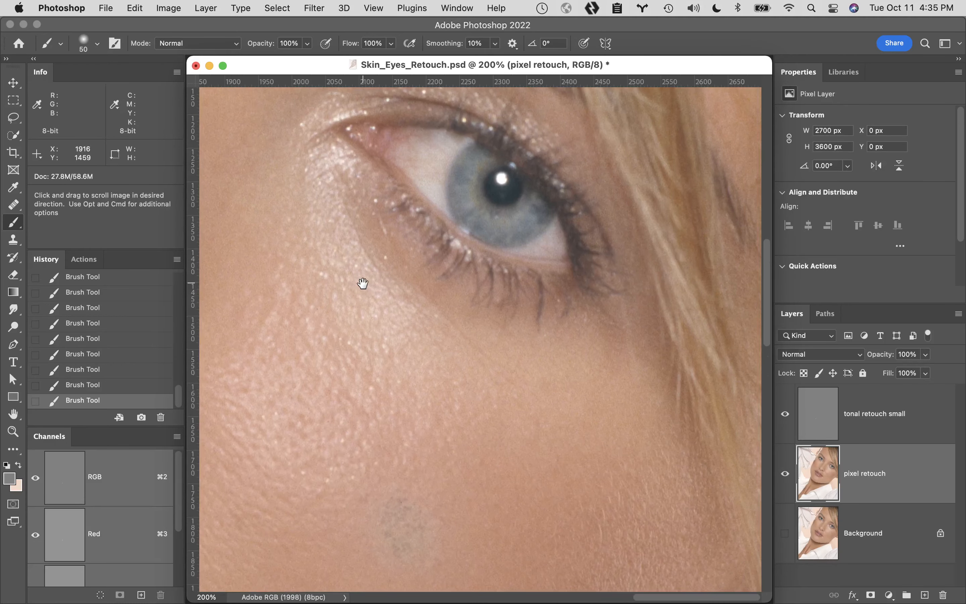
{"action": "left_click", "coordinate": [451, 318], "text": "super"}
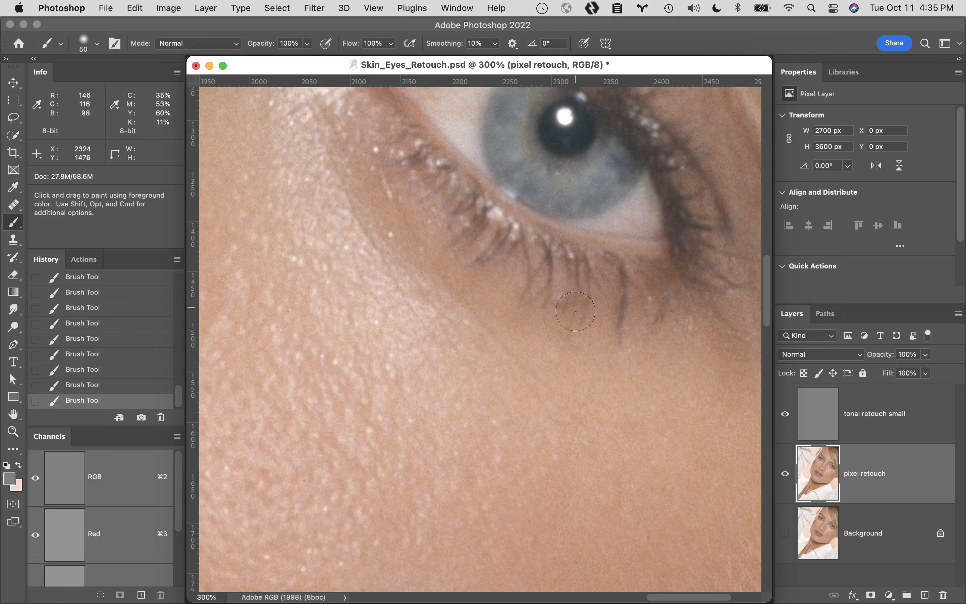
{"action": "left_click", "coordinate": [847, 407]}
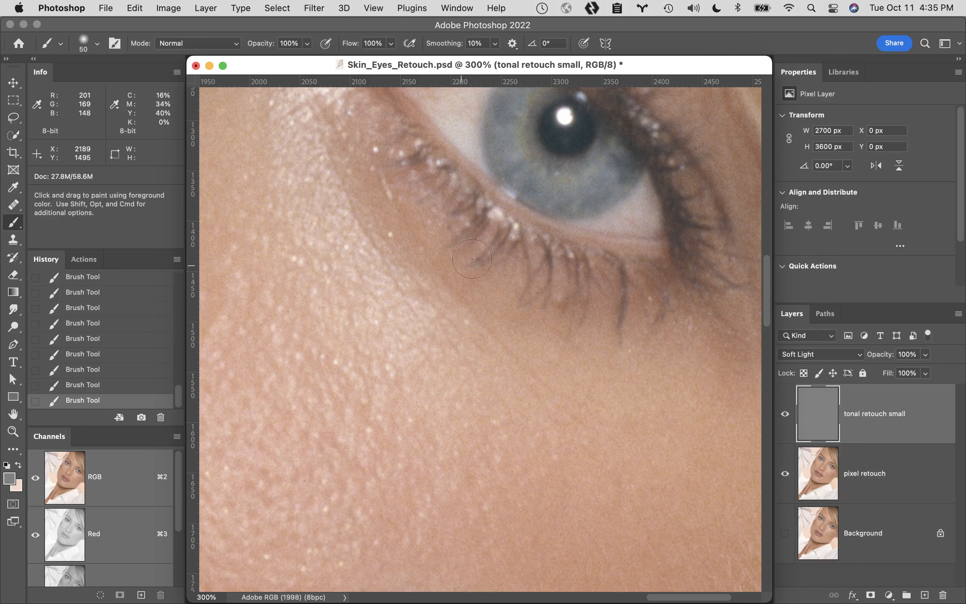
- Reduce the brush size to 9 px for fine work under the eye
{"action": "key", "text": "bracketleft"}
{"action": "key", "text": "bracketleft"}
{"action": "key", "text": "bracketleft"}
{"action": "key", "text": "bracketleft"}
{"action": "key", "text": "bracketleft"}
{"action": "key", "text": "bracketleft"}
{"action": "key", "text": "bracketleft"}
{"action": "key", "text": "bracketleft"}
{"action": "key", "text": "bracketleft"}
- Sample the skin below the eye as the foreground color, darken it by lowering its brightness, and return to the Brush tool
{"action": "left_click", "coordinate": [12, 481]}
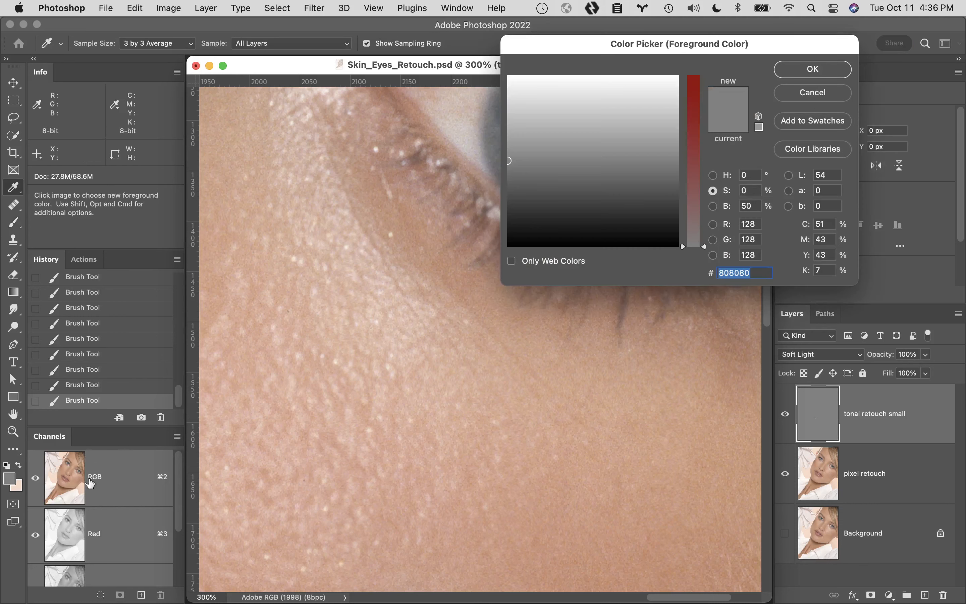
{"action": "left_click", "coordinate": [346, 400]}
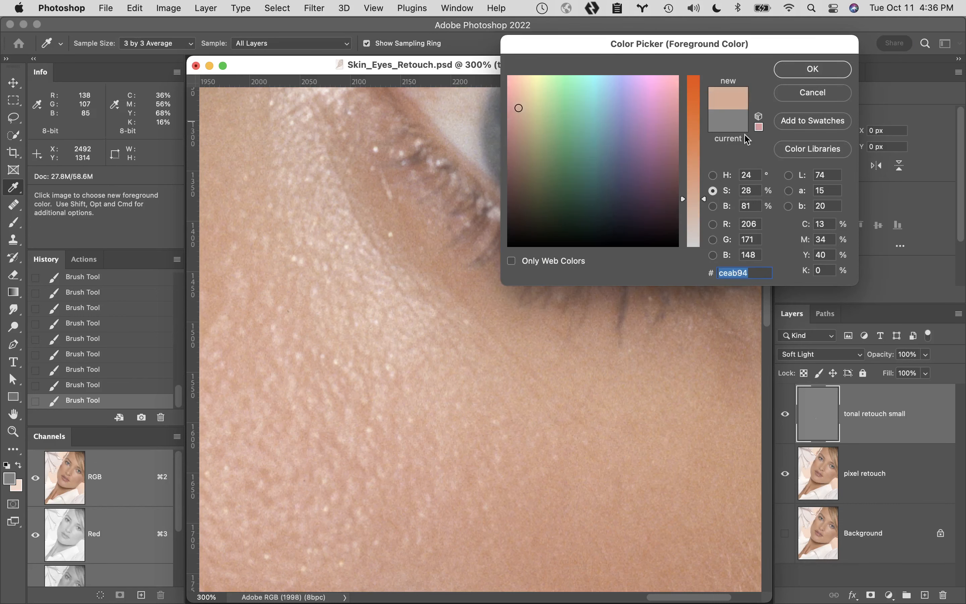
{"action": "left_click", "coordinate": [713, 206]}
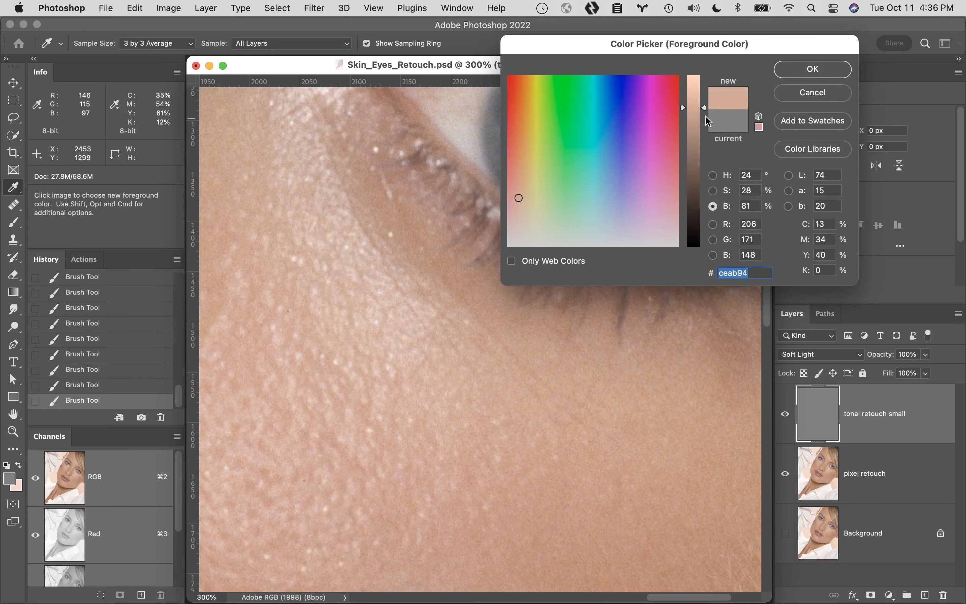
{"action": "left_click_drag", "start_coordinate": [706, 109], "coordinate": [704, 161]}
{"action": "left_click", "coordinate": [713, 191]}
{"action": "left_click", "coordinate": [813, 70]}
{"action": "key", "text": "b"}
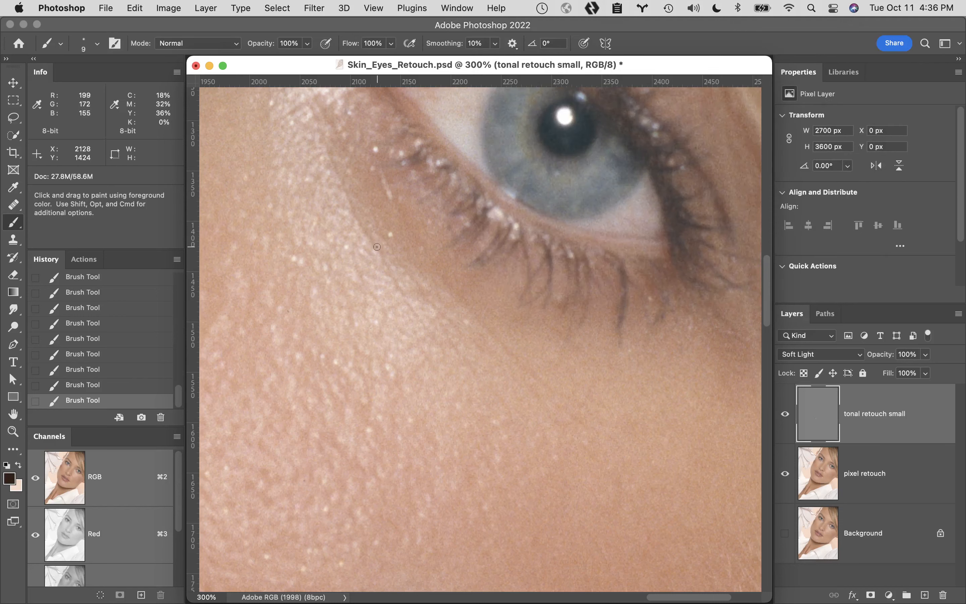
{"action": "left_click_drag", "start_coordinate": [379, 251], "coordinate": [385, 264]}
{"action": "left_click", "coordinate": [156, 355]}
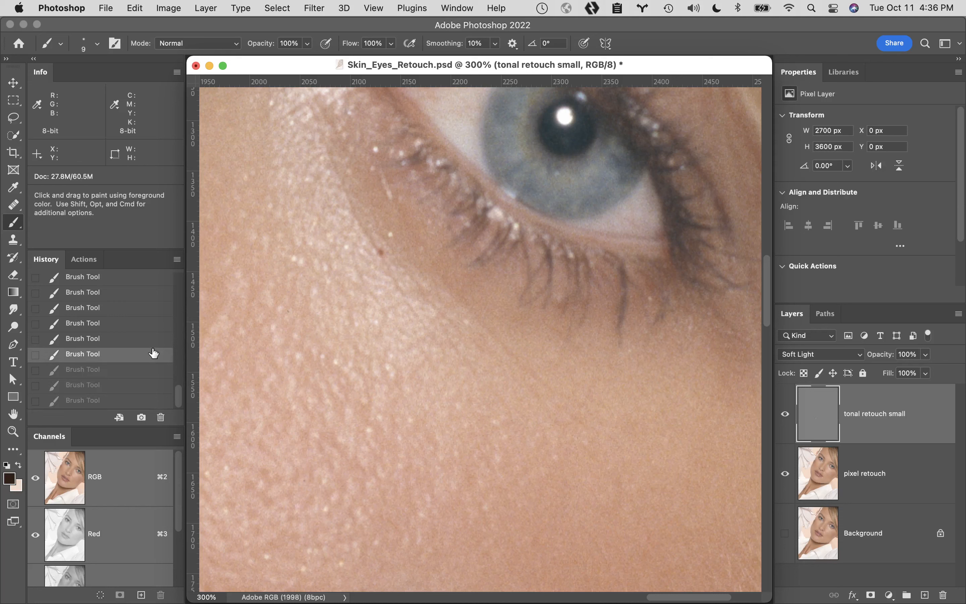
{"action": "left_click", "coordinate": [157, 341]}
{"action": "left_click", "coordinate": [146, 323]}
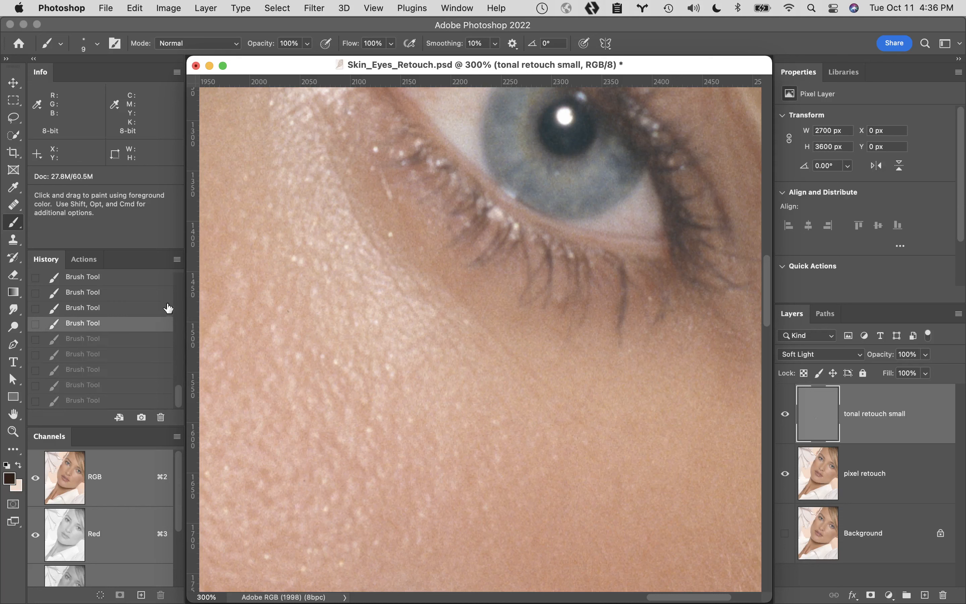
- Brush along the under-eye crease at 6% opacity with the dark and light colors, and compare the result with the layer hidden and shown
{"action": "left_click_drag", "start_coordinate": [270, 45], "coordinate": [232, 46]}
{"action": "left_click_drag", "start_coordinate": [364, 237], "coordinate": [371, 239]}
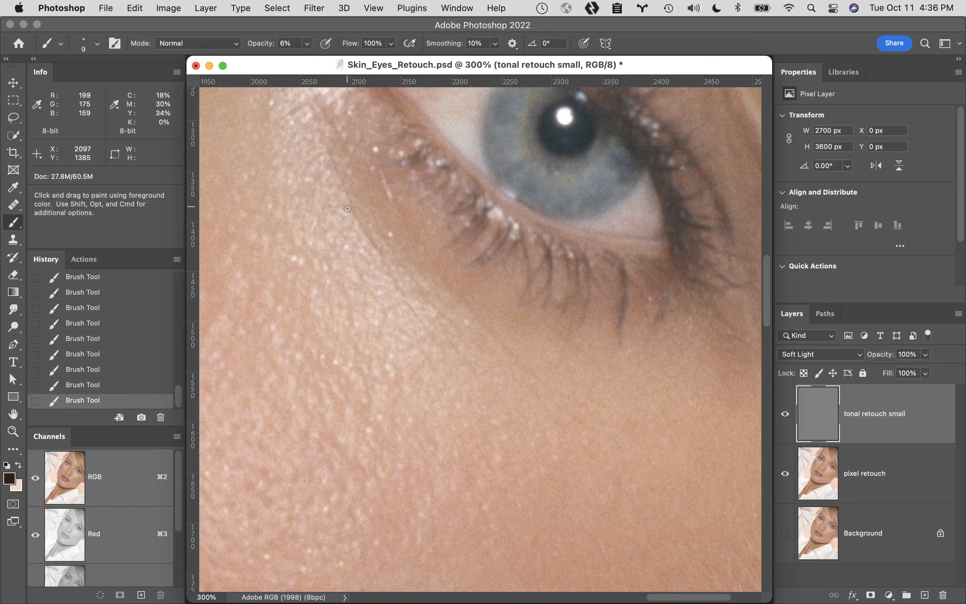
{"action": "key", "text": "x"}
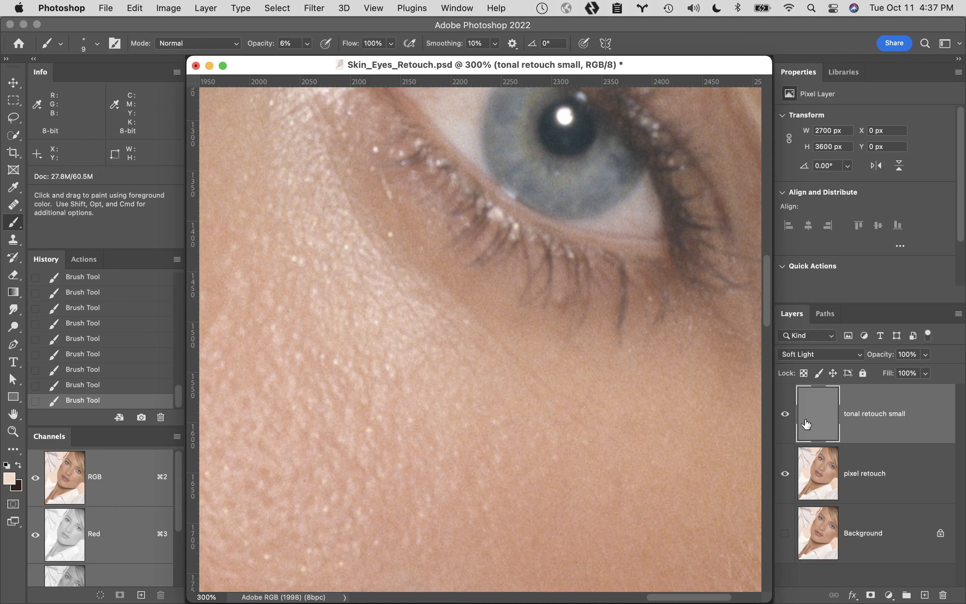
{"action": "left_click", "coordinate": [786, 414]}
{"action": "left_click", "coordinate": [786, 415]}
- Switch to the dark color and darken the bright speck below the eye's inner corner with a 10 px brush
{"action": "key", "text": "space"}
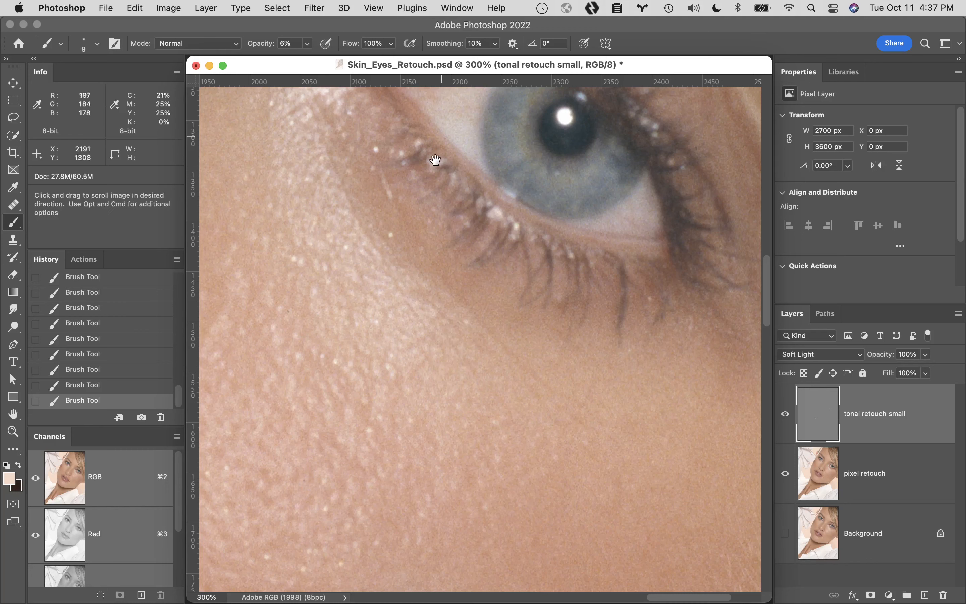
{"action": "mouse_move", "coordinate": [414, 196]}
{"action": "left_mouse_down"}
{"action": "mouse_move", "coordinate": [514, 337]}
{"action": "mouse_move", "coordinate": [496, 321]}
{"action": "left_mouse_up"}
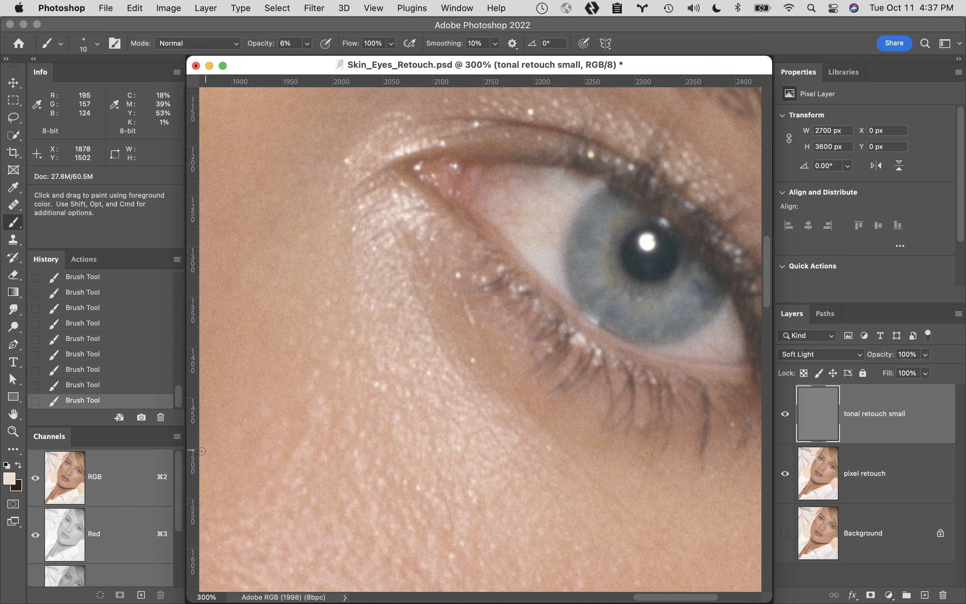
{"action": "key", "text": "x"}
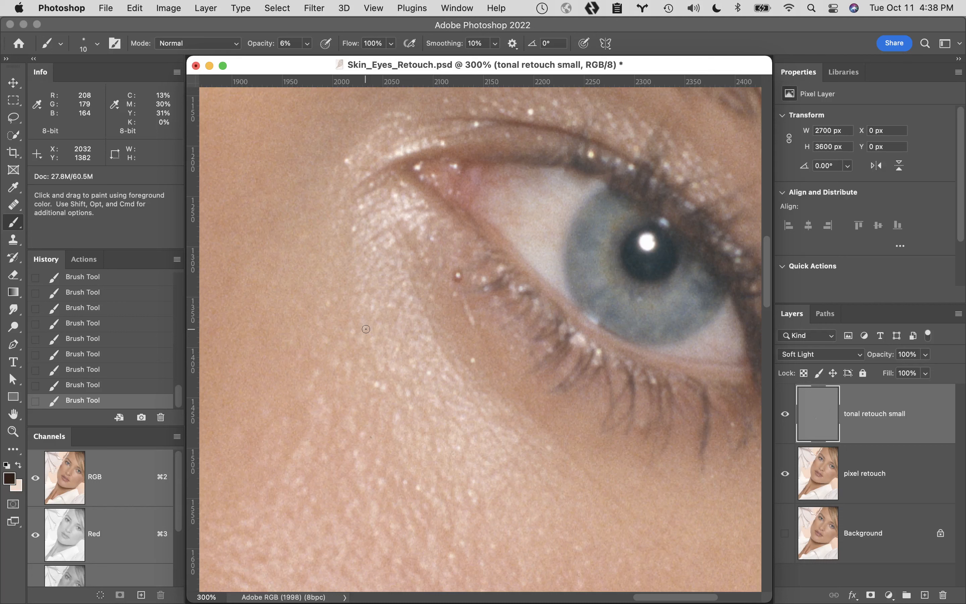
- Isolate the tonal retouch small layer and fill a lasso selection around the dark dab with 50% Gray at 100% opacity
{"action": "left_click", "coordinate": [785, 478]}
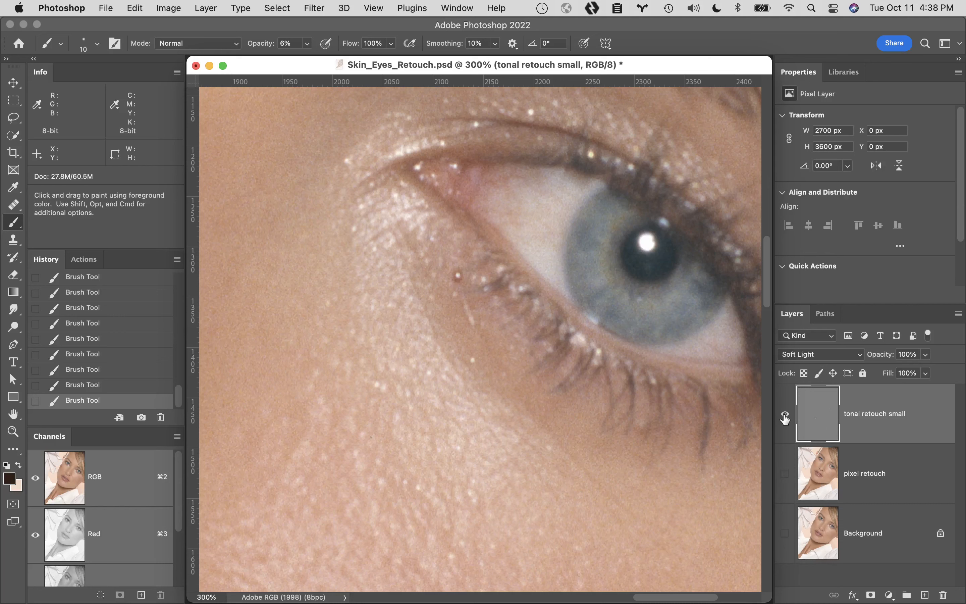
{"action": "left_click", "coordinate": [785, 418], "text": "alt"}
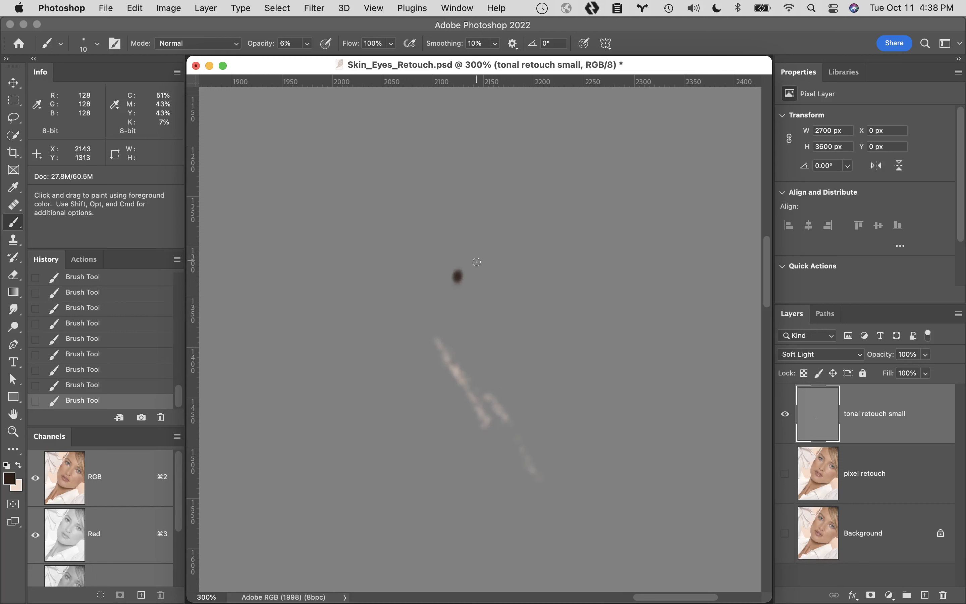
{"action": "key", "text": "l"}
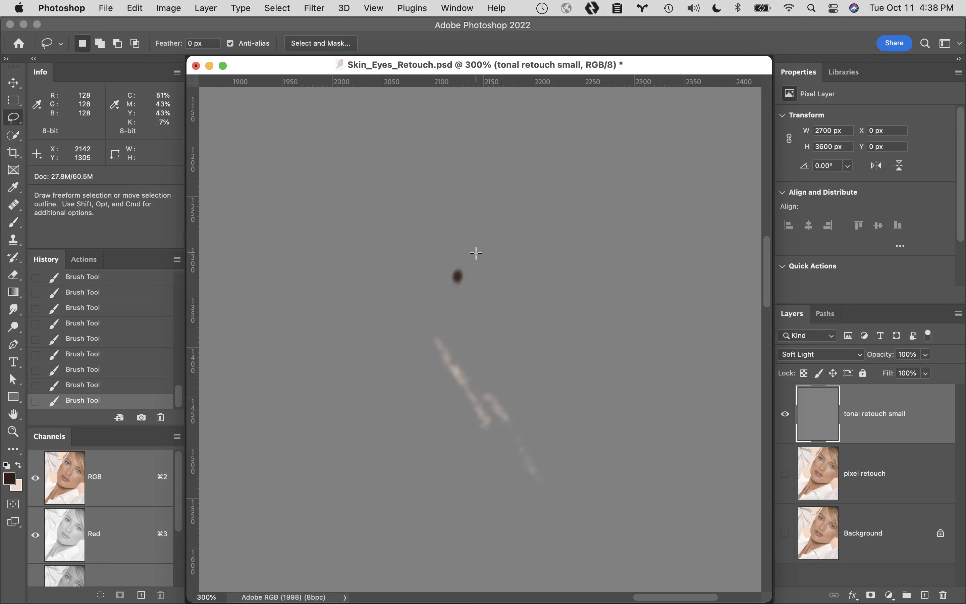
{"action": "mouse_move", "coordinate": [471, 245]}
{"action": "left_mouse_down"}
{"action": "mouse_move", "coordinate": [438, 291]}
{"action": "mouse_move", "coordinate": [450, 317]}
{"action": "mouse_move", "coordinate": [478, 296]}
{"action": "mouse_move", "coordinate": [473, 241]}
{"action": "left_mouse_up"}
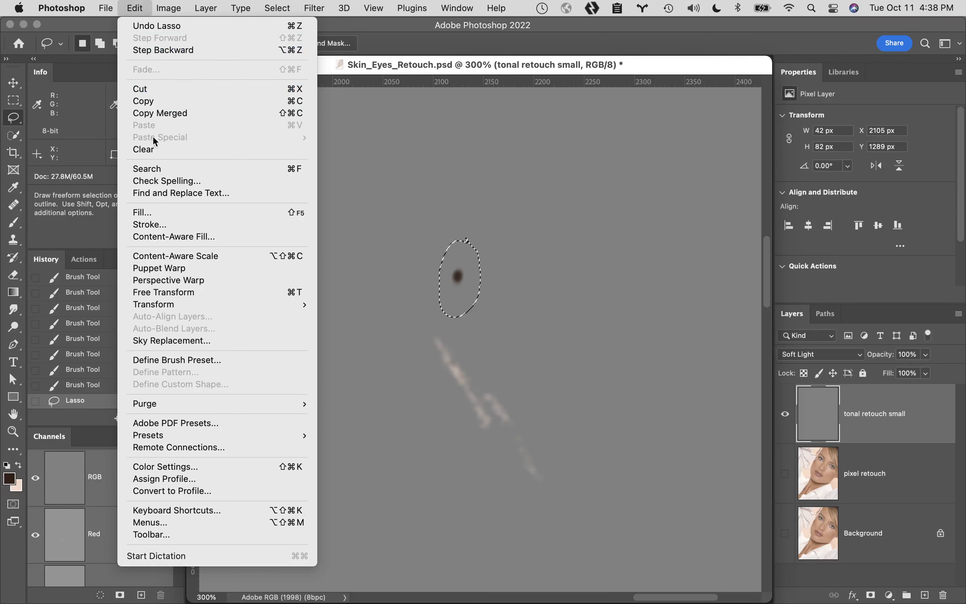
{"action": "left_click", "coordinate": [209, 211]}
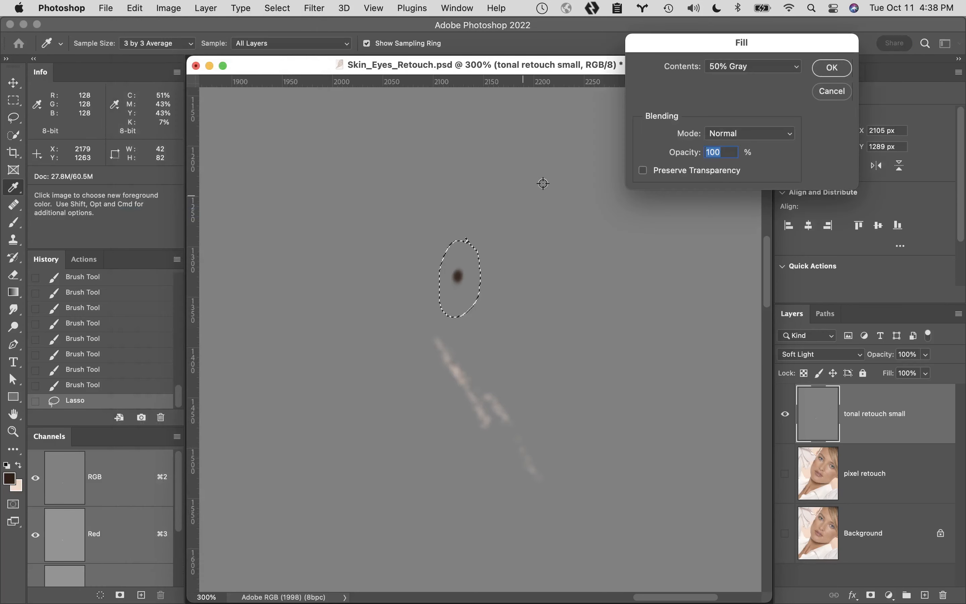
{"action": "left_click", "coordinate": [834, 69]}
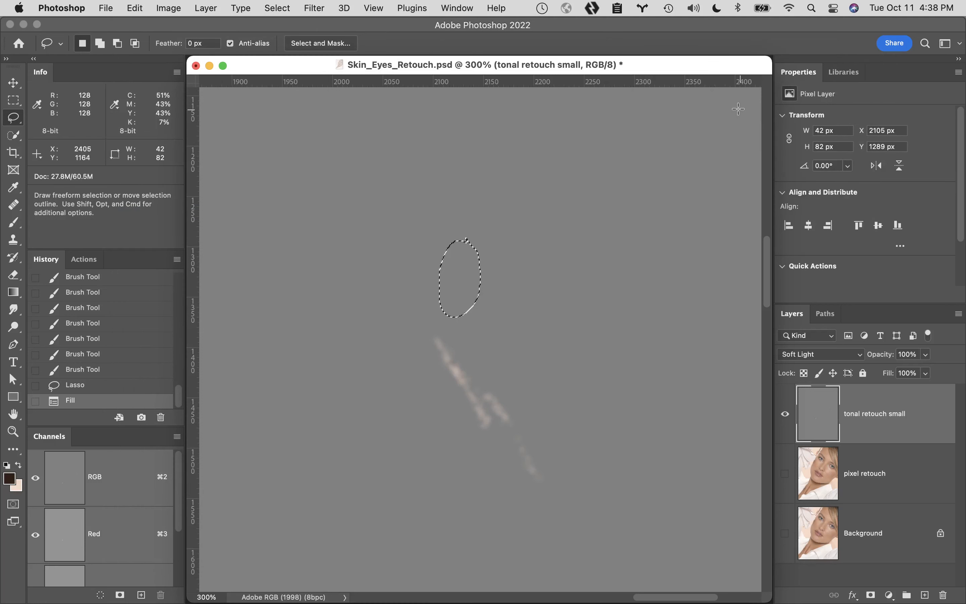
{"action": "key", "text": "super+d"}
- Show the pixel retouch layer again and make it the active layer
{"action": "left_click", "coordinate": [785, 473]}
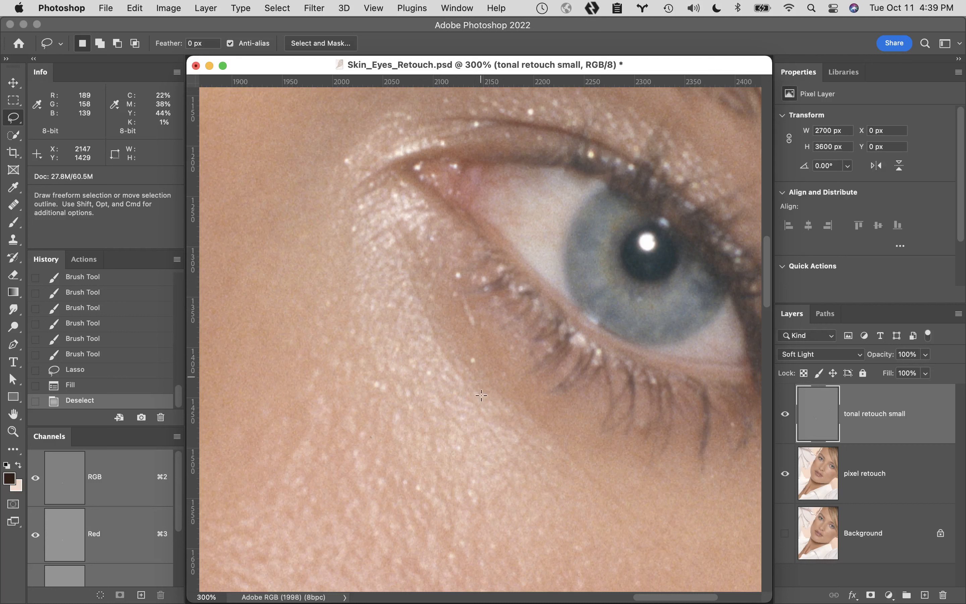
{"action": "left_click", "coordinate": [904, 478]}
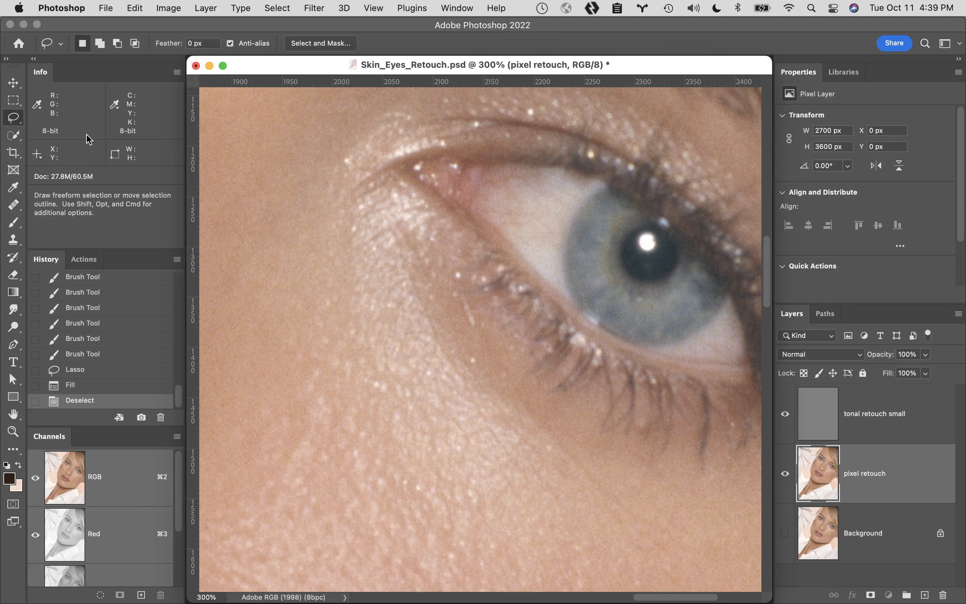
- Switch to the Healing Brush tool and reduce its brush size to 10 px
{"action": "left_click", "coordinate": [19, 207]}
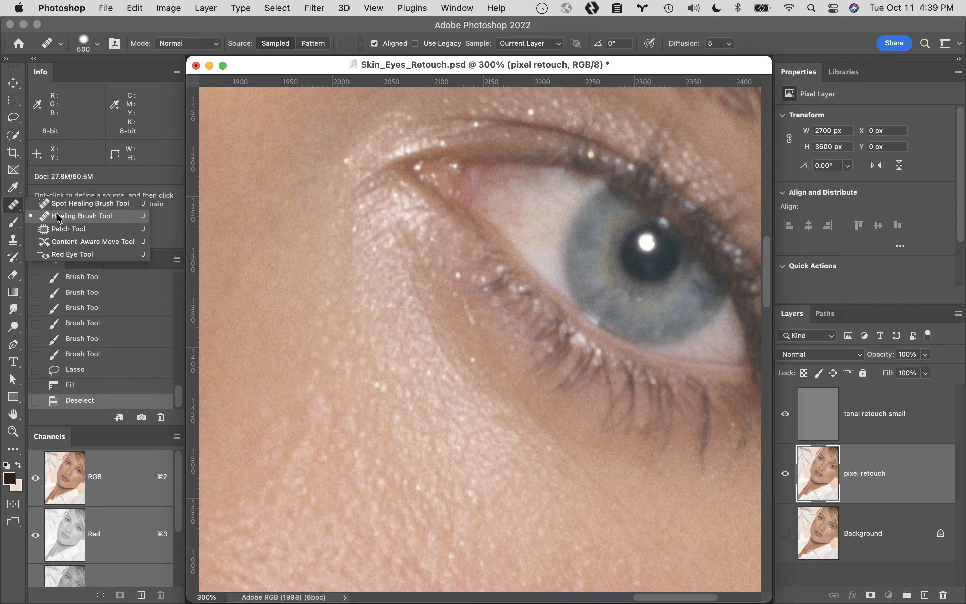
{"action": "left_click", "coordinate": [66, 218]}
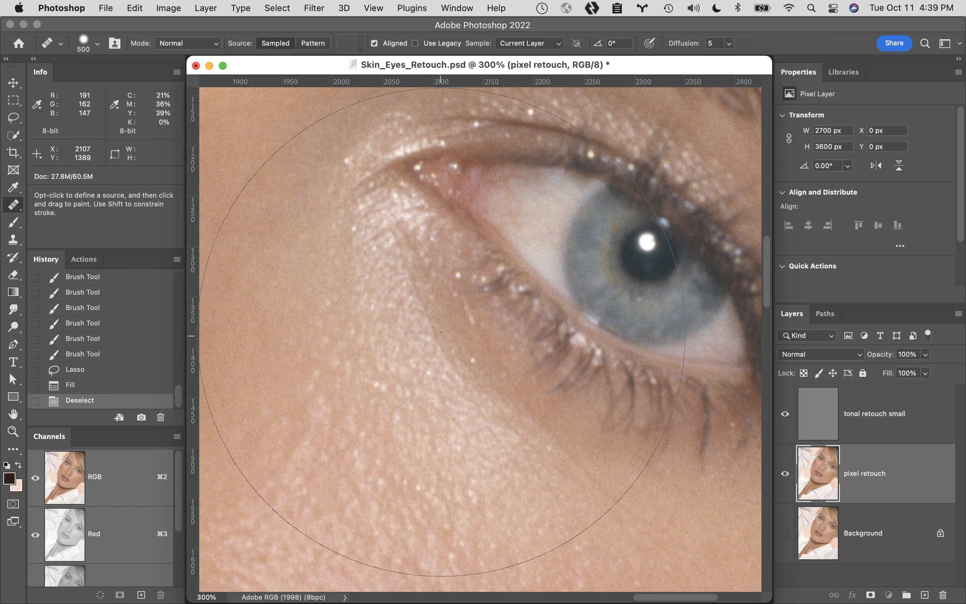
{"action": "key", "text": "bracketleft"}
{"action": "key", "text": "bracketleft"}
{"action": "key", "text": "bracketleft"}
{"action": "key", "text": "bracketleft"}
{"action": "key", "text": "bracketleft"}
{"action": "key", "text": "bracketleft"}
{"action": "key", "text": "bracketleft"}
{"action": "key", "text": "bracketleft"}
{"action": "key", "text": "bracketleft"}
{"action": "key", "text": "bracketleft"}
{"action": "key", "text": "bracketleft"}
{"action": "key", "text": "bracketleft"}
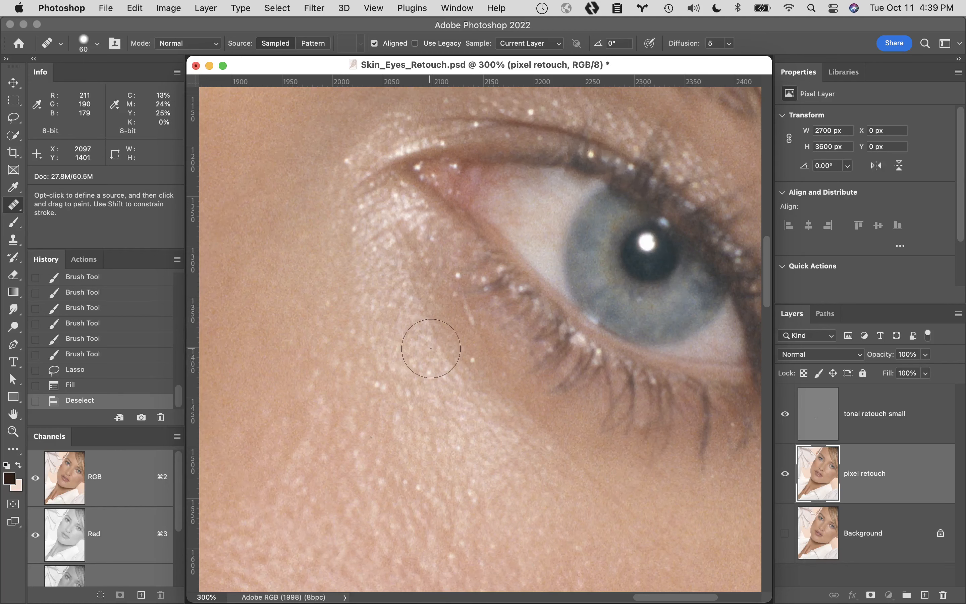
{"action": "key", "text": "bracketleft"}
{"action": "key", "text": "bracketleft"}
{"action": "key", "text": "bracketleft"}
{"action": "key", "text": "bracketleft"}
{"action": "key", "text": "bracketleft"}
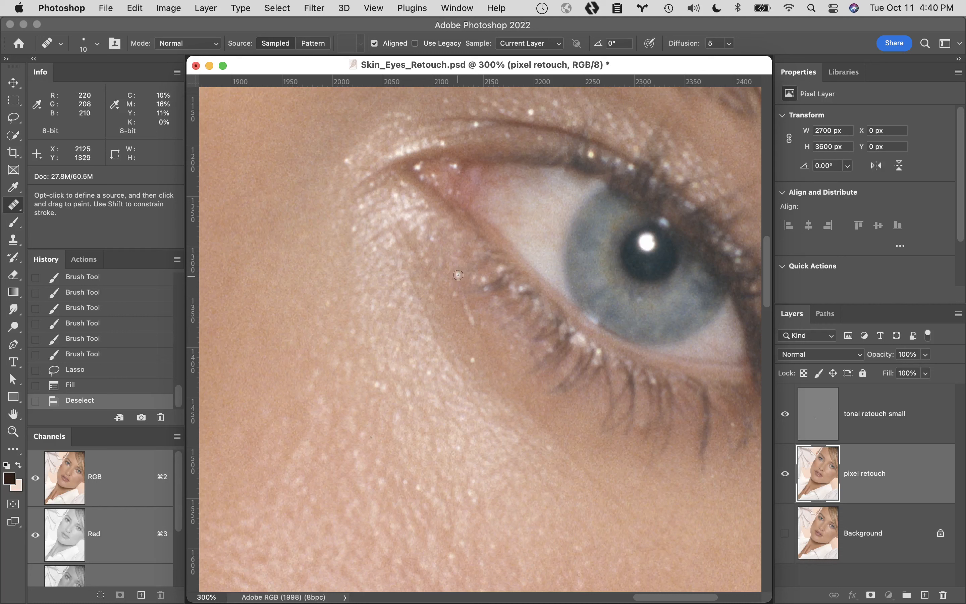
- Set the Healing Brush mode to Darken and heal the two bright specks under the eye's inner corner, sampling the skin beside each
{"action": "left_click", "coordinate": [203, 45]}
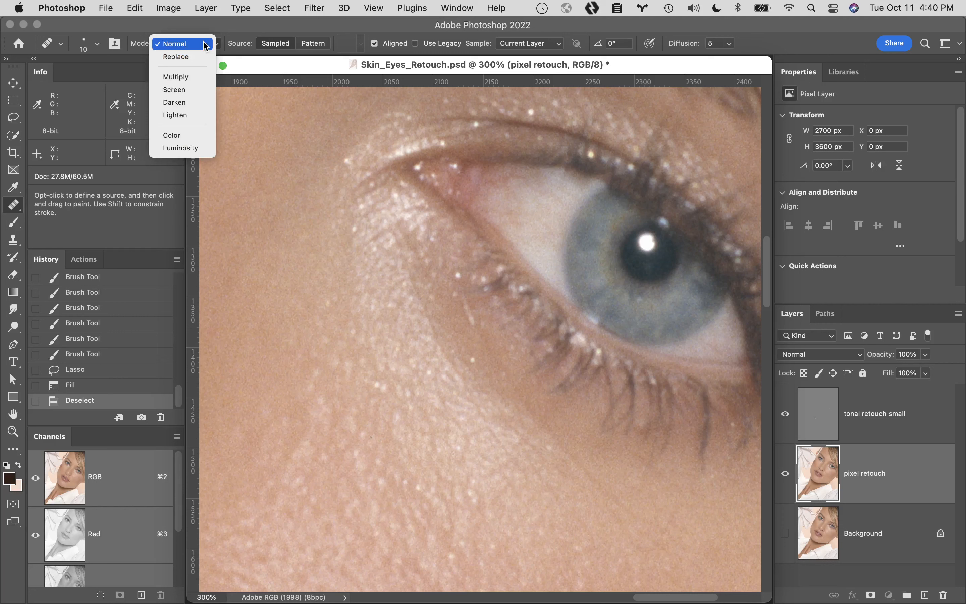
{"action": "left_click", "coordinate": [199, 105]}
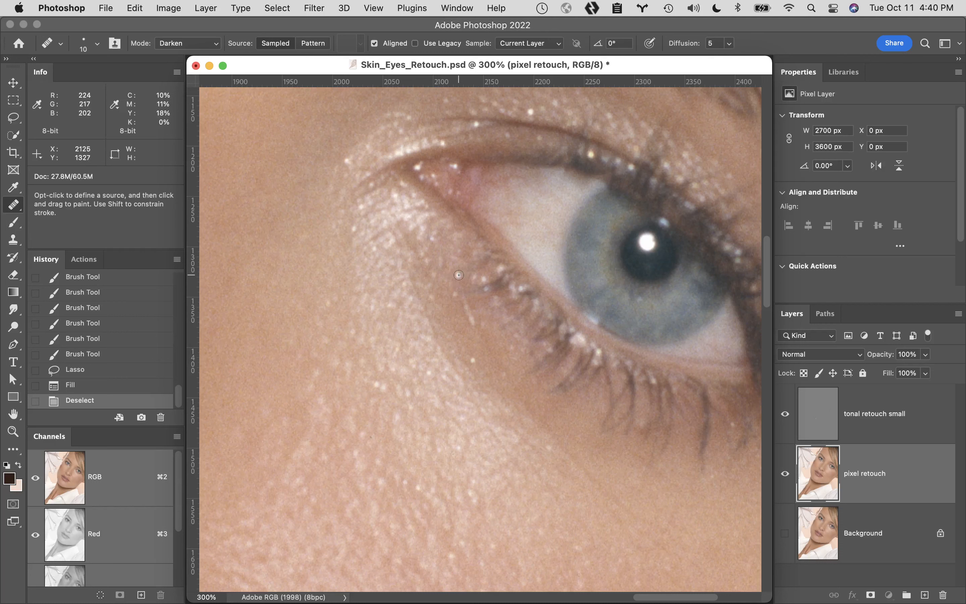
{"action": "left_click", "coordinate": [447, 298], "text": "alt"}
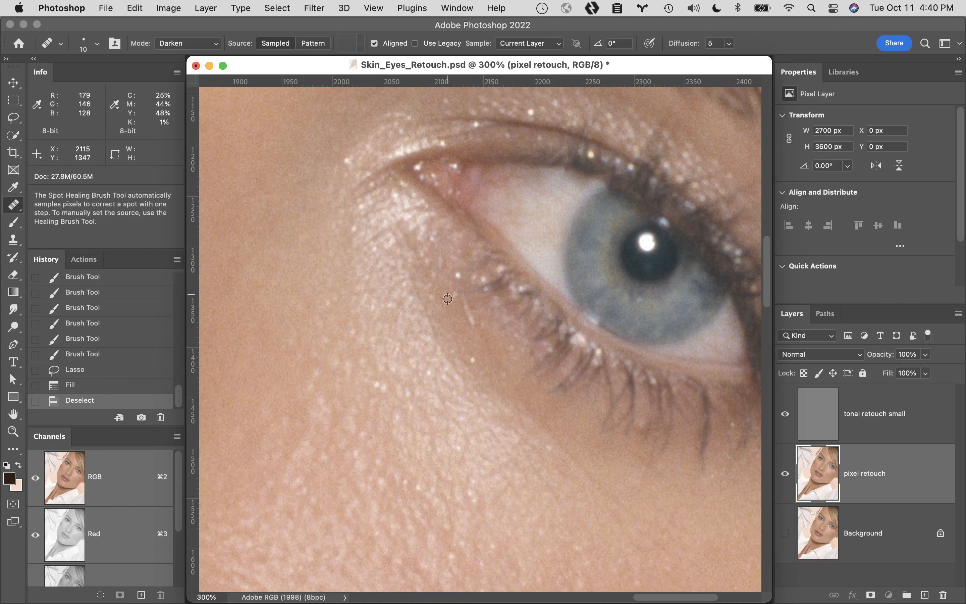
{"action": "left_click", "coordinate": [458, 274]}
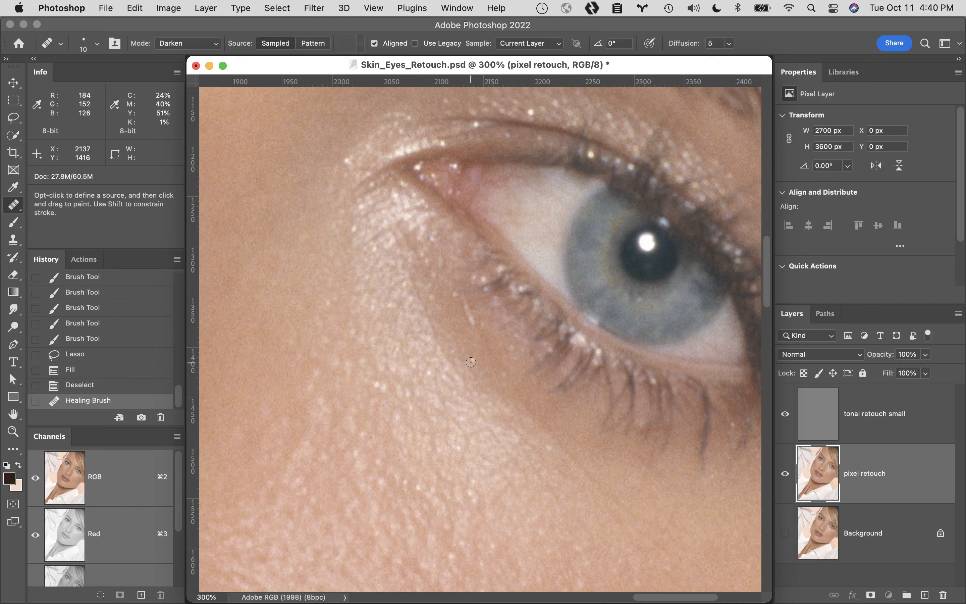
{"action": "left_click", "coordinate": [470, 348], "text": "alt"}
{"action": "left_click_drag", "start_coordinate": [473, 362], "coordinate": [471, 351]}
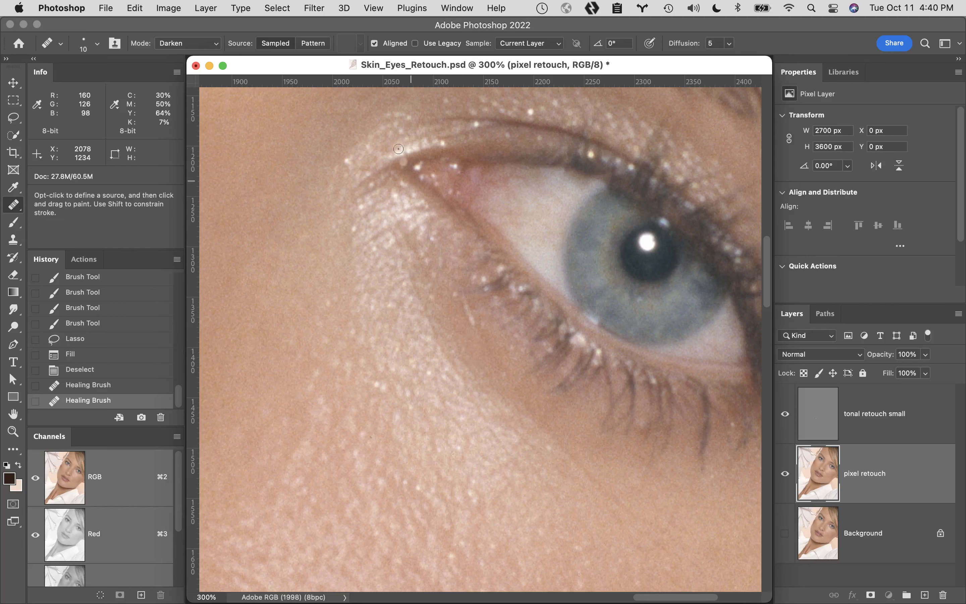
- Make the tonal retouch small layer active with the light foreground color, and return the Healing Brush mode to Normal
{"action": "left_click_drag", "start_coordinate": [467, 171], "coordinate": [584, 275]}
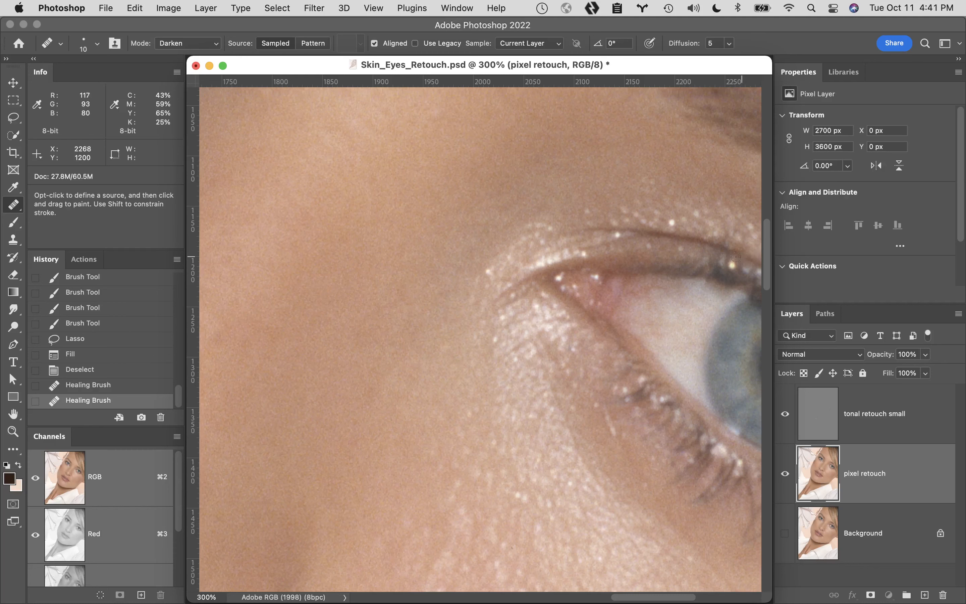
{"action": "key", "text": "space"}
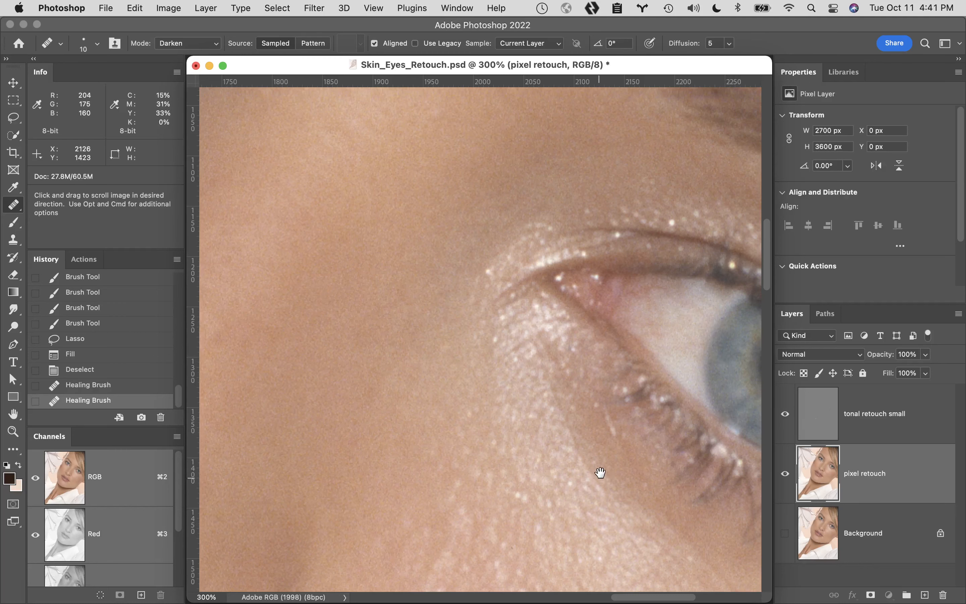
{"action": "left_click_drag", "start_coordinate": [600, 472], "coordinate": [466, 493]}
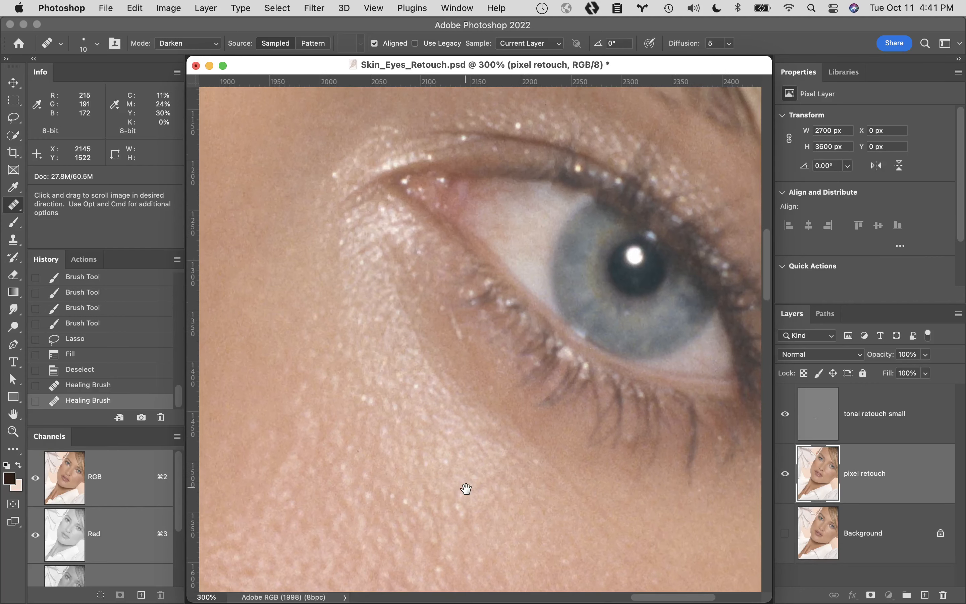
{"action": "left_click_drag", "start_coordinate": [479, 226], "coordinate": [725, 134]}
{"action": "left_click_drag", "start_coordinate": [621, 349], "coordinate": [531, 81]}
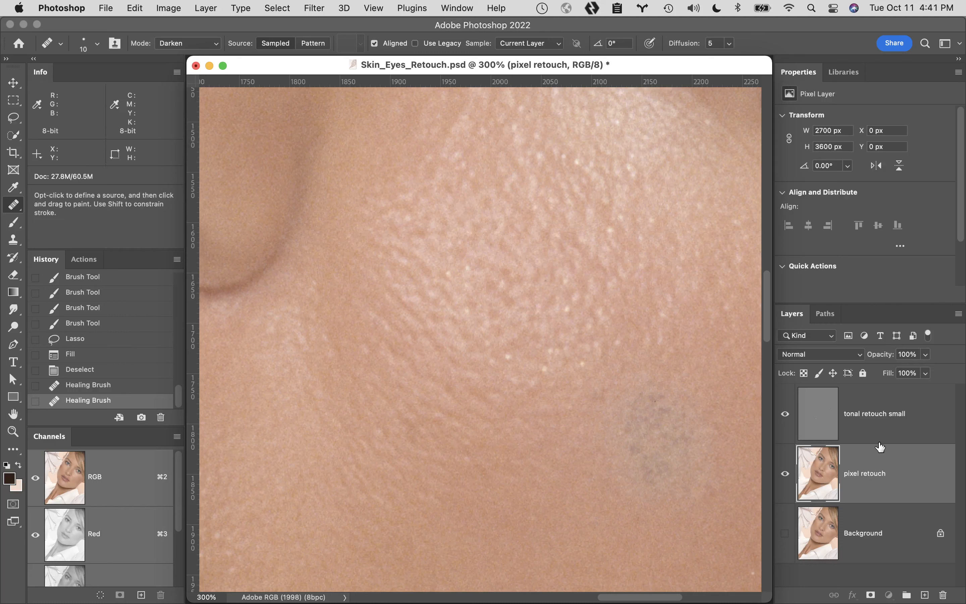
{"action": "left_click", "coordinate": [886, 428]}
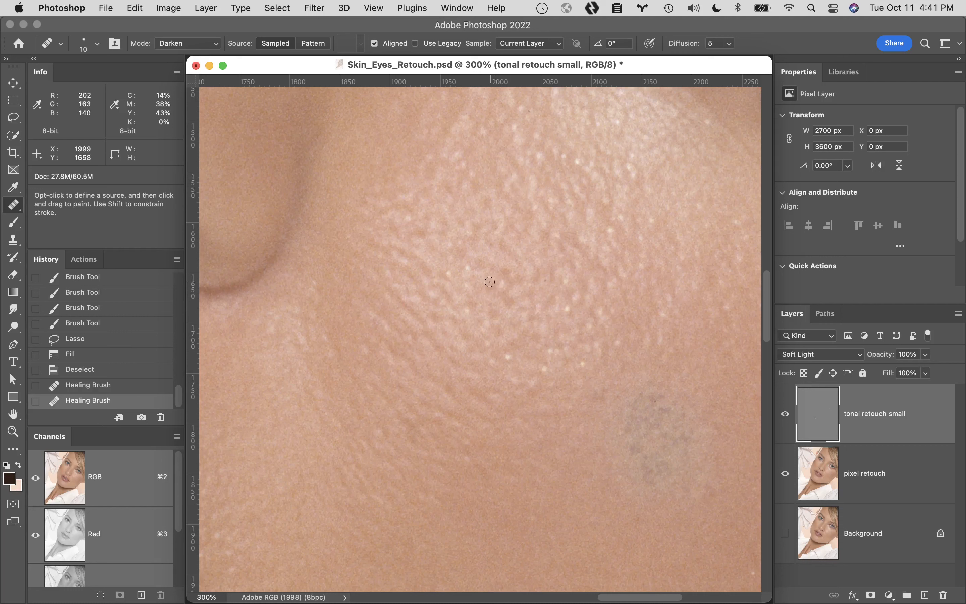
{"action": "key", "text": "x"}
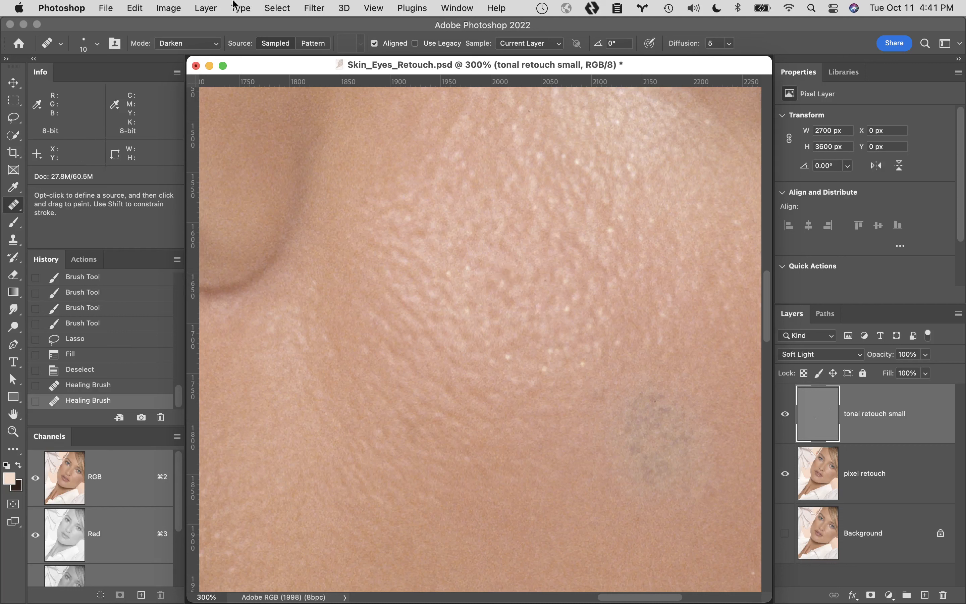
{"action": "left_click", "coordinate": [200, 42]}
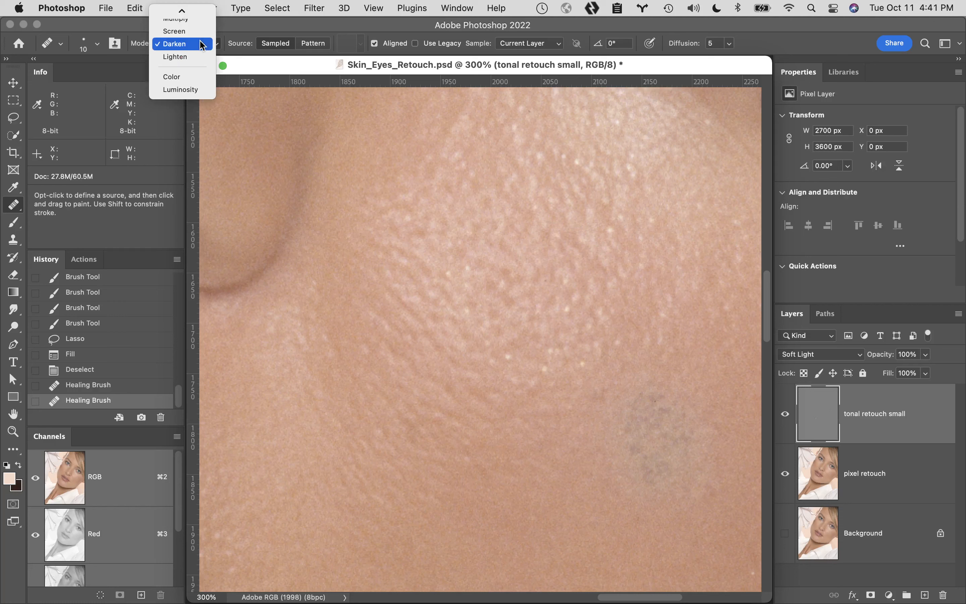
{"action": "left_click", "coordinate": [208, 16]}
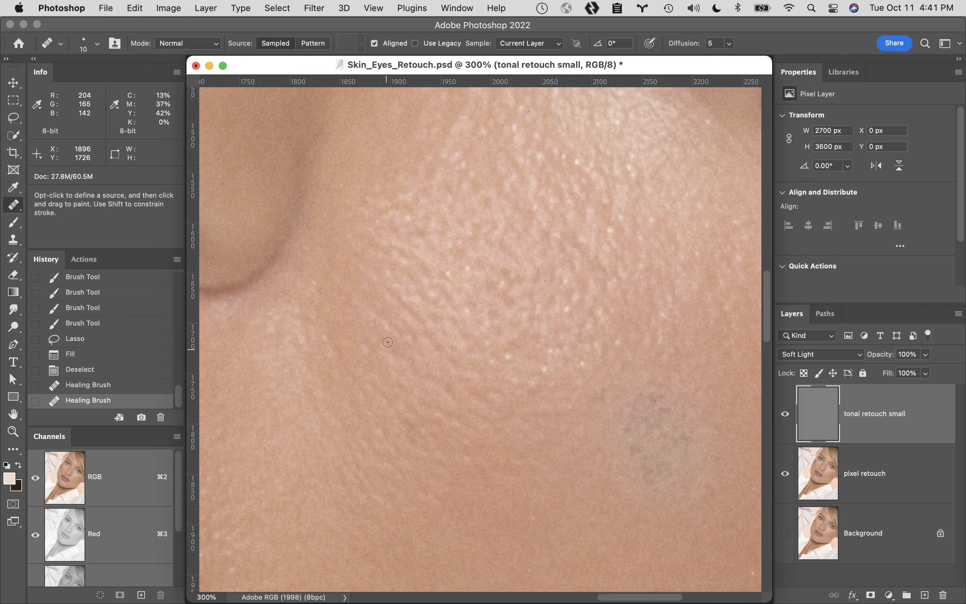
- Lighten the dark spot within the cheek highlights with repeated dabs of the light color, using a 10 px Soft Round brush at 6% opacity
{"action": "key", "text": "b"}
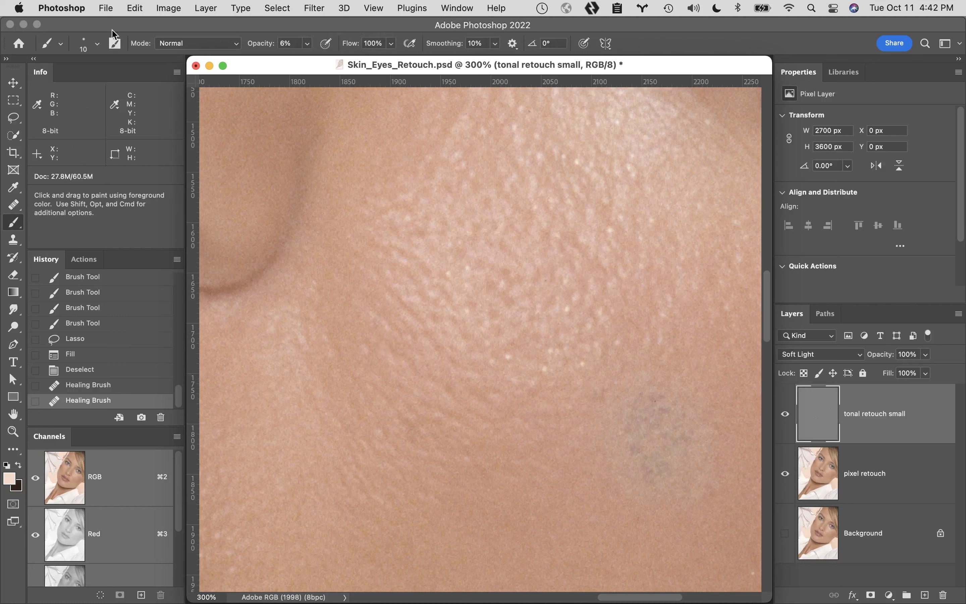
{"action": "left_click", "coordinate": [98, 44]}
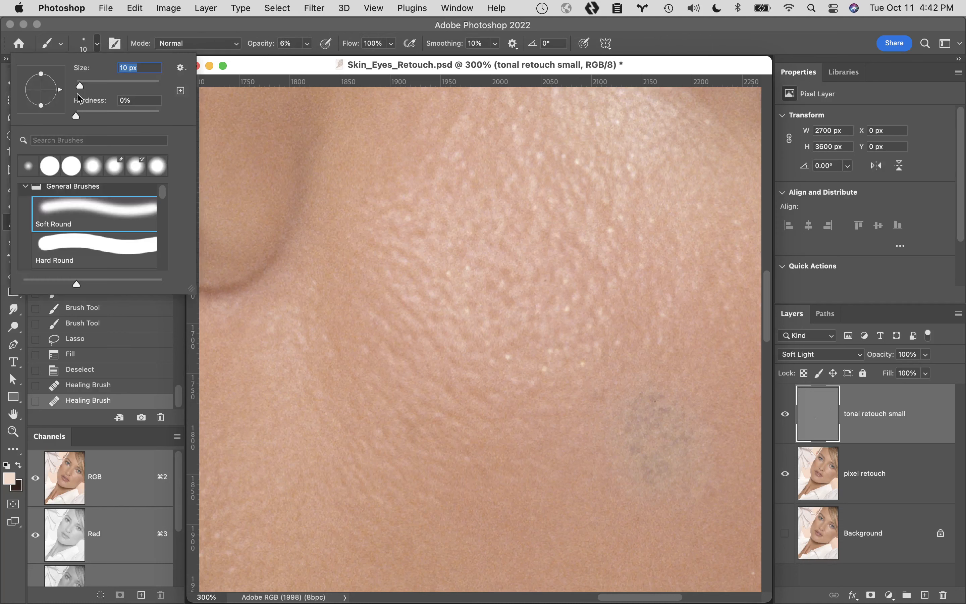
{"action": "left_click", "coordinate": [241, 20]}
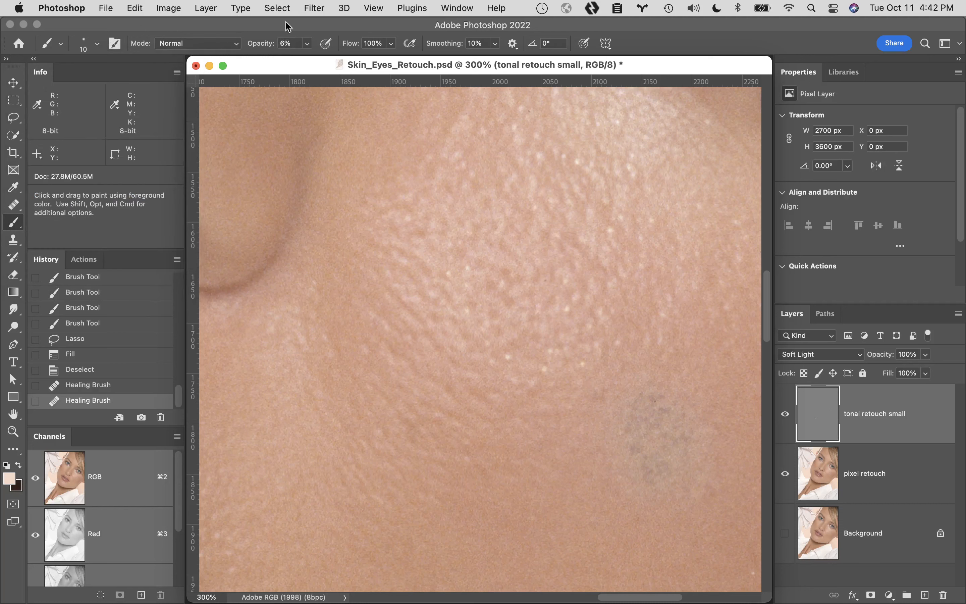
{"action": "left_click", "coordinate": [510, 301]}
{"action": "left_click", "coordinate": [506, 296]}
{"action": "left_click", "coordinate": [506, 295]}
{"action": "left_click", "coordinate": [507, 296]}
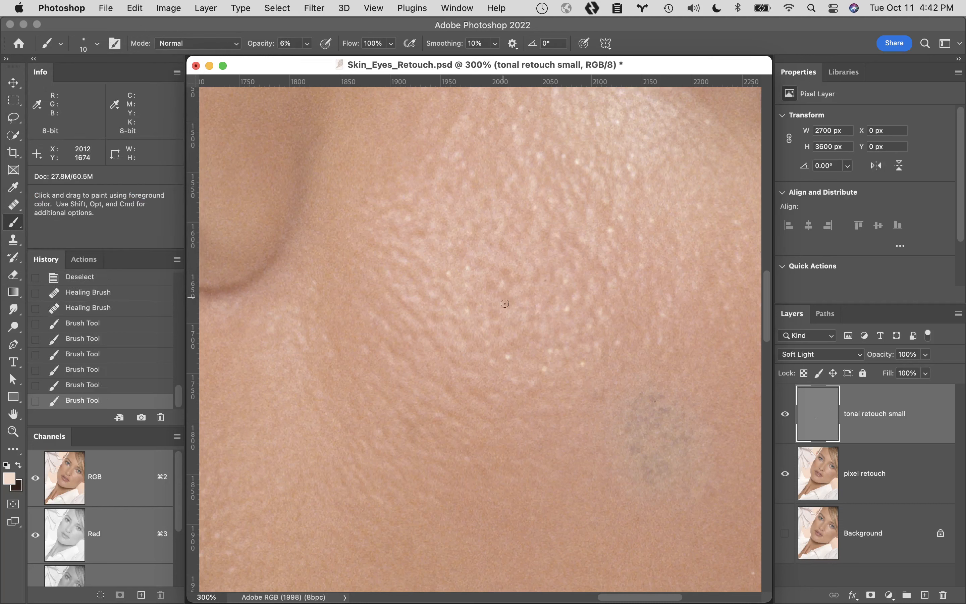
{"action": "left_click", "coordinate": [508, 299]}
{"action": "left_click", "coordinate": [507, 296]}
{"action": "left_click", "coordinate": [507, 293]}
{"action": "left_click", "coordinate": [512, 281]}
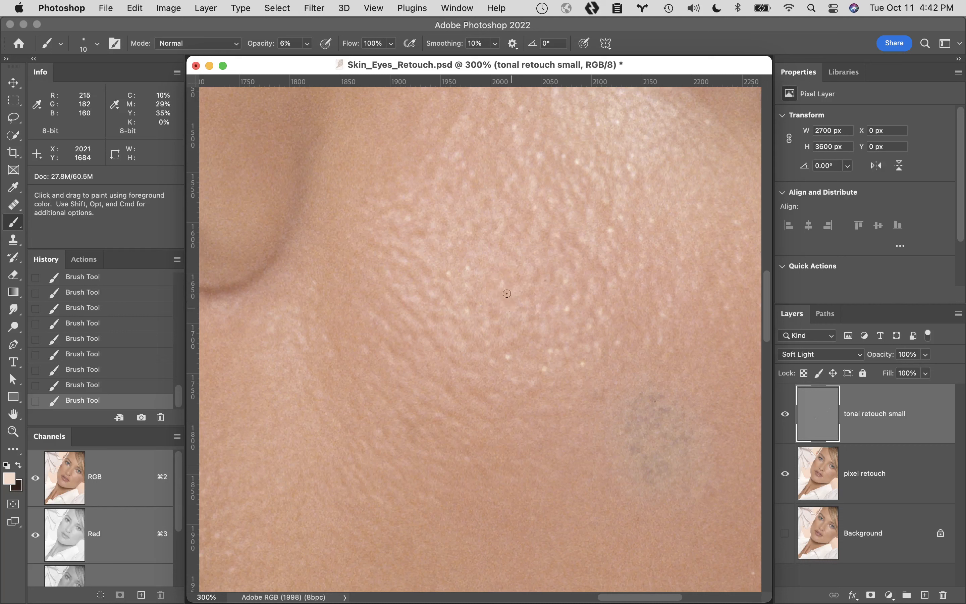
{"action": "key", "text": "x"}
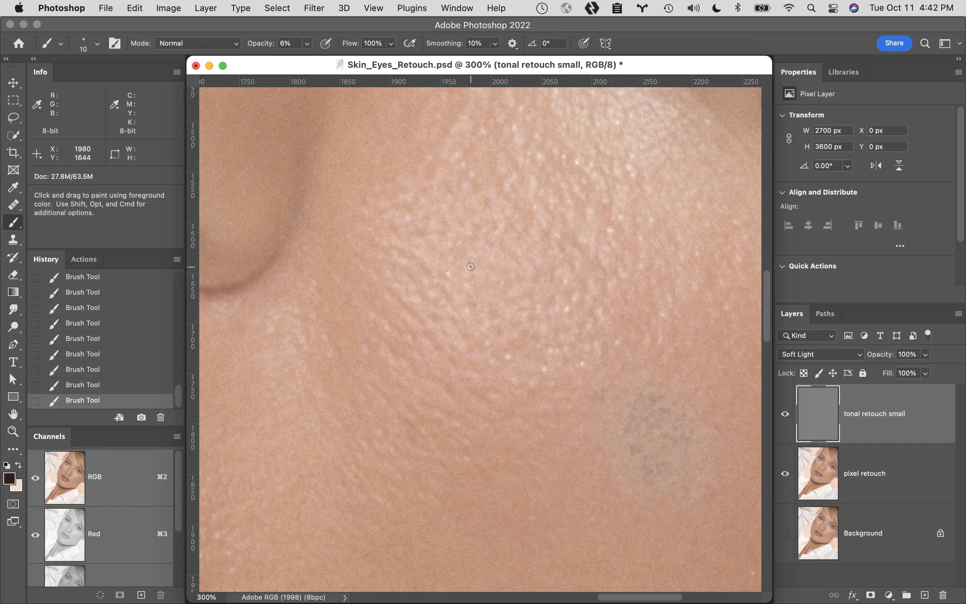
{"action": "key", "text": "x"}
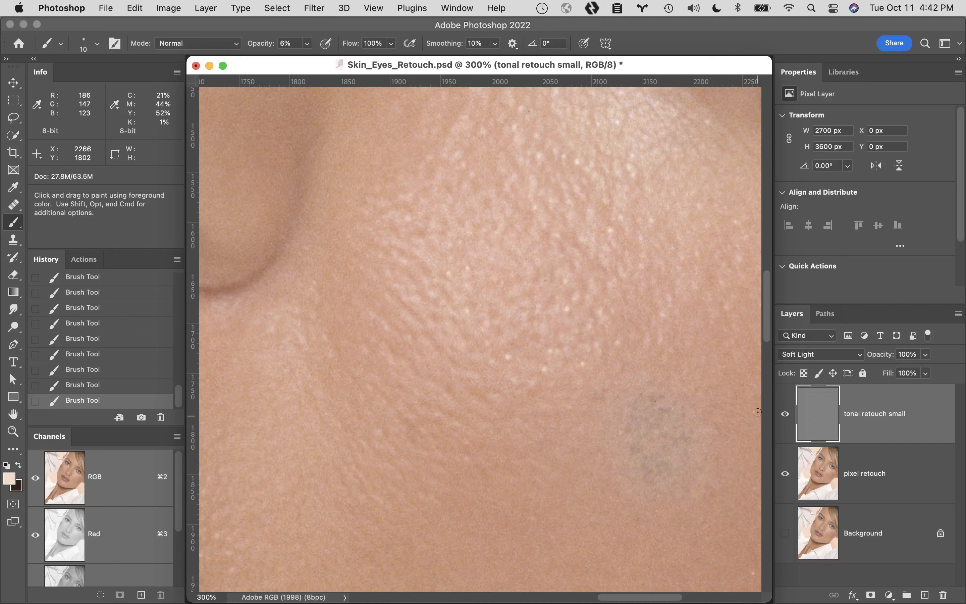
- Compare the cheek with the tonal retouch small layer hidden and shown
{"action": "left_click", "coordinate": [786, 415]}
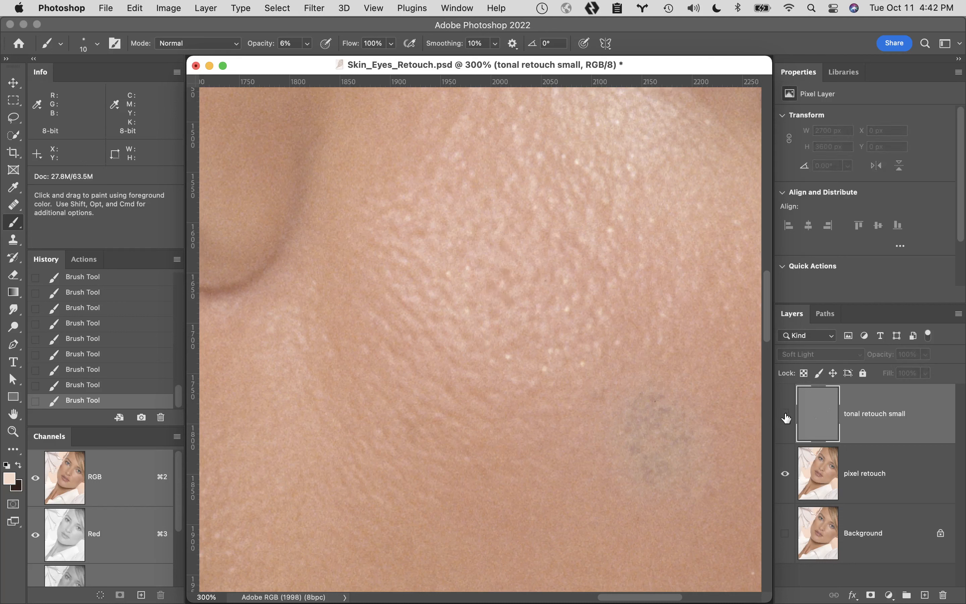
{"action": "left_click", "coordinate": [786, 415]}
{"action": "left_click", "coordinate": [786, 415]}
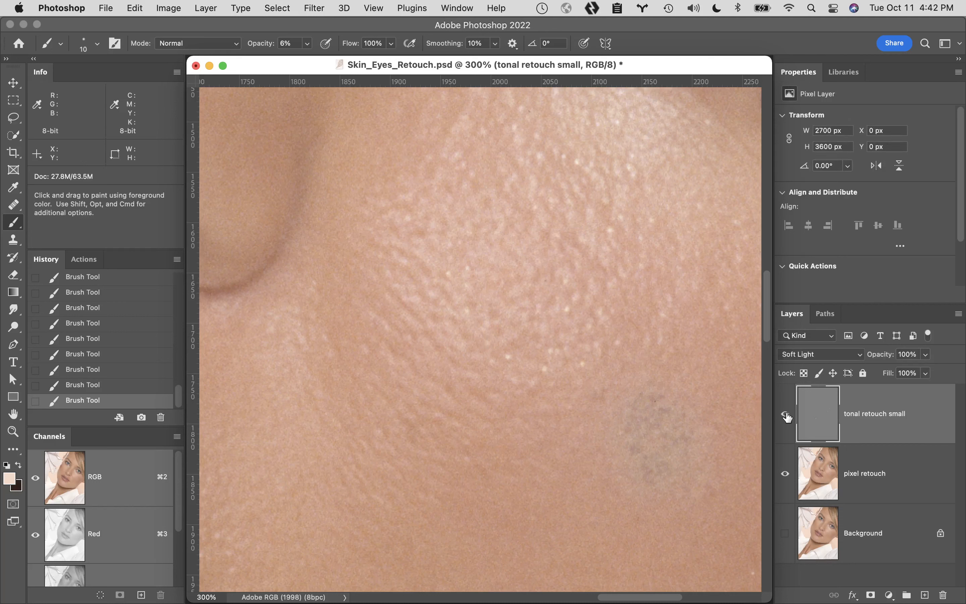
{"action": "left_click", "coordinate": [786, 416]}
{"action": "left_click", "coordinate": [786, 415]}
{"action": "left_click", "coordinate": [788, 416]}
{"action": "left_click", "coordinate": [786, 419]}
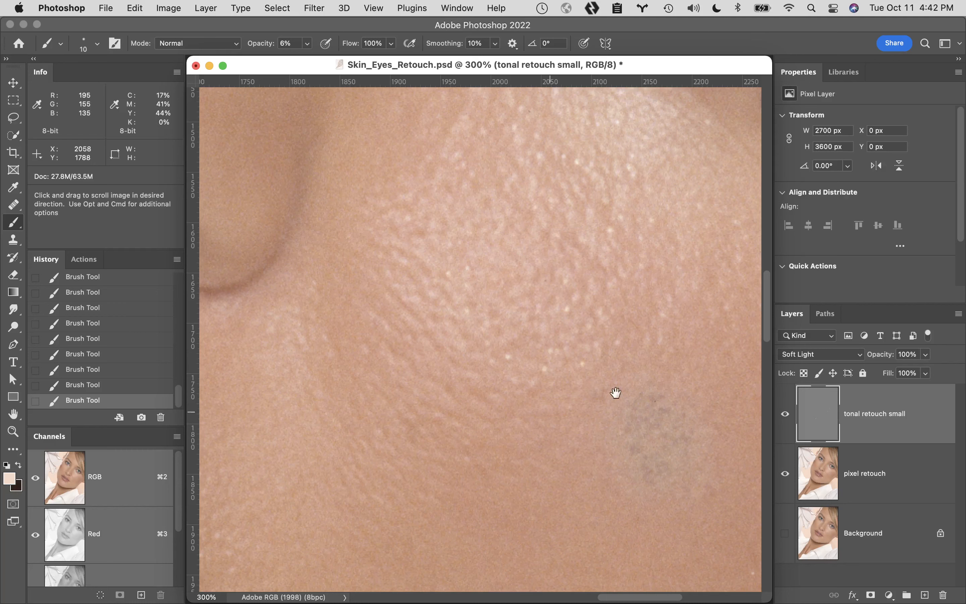
- Make the pixel retouch layer active and switch to the Spot Healing Brush at 45 px for the gray patch on the cheek
{"action": "left_click_drag", "start_coordinate": [704, 368], "coordinate": [528, 226]}
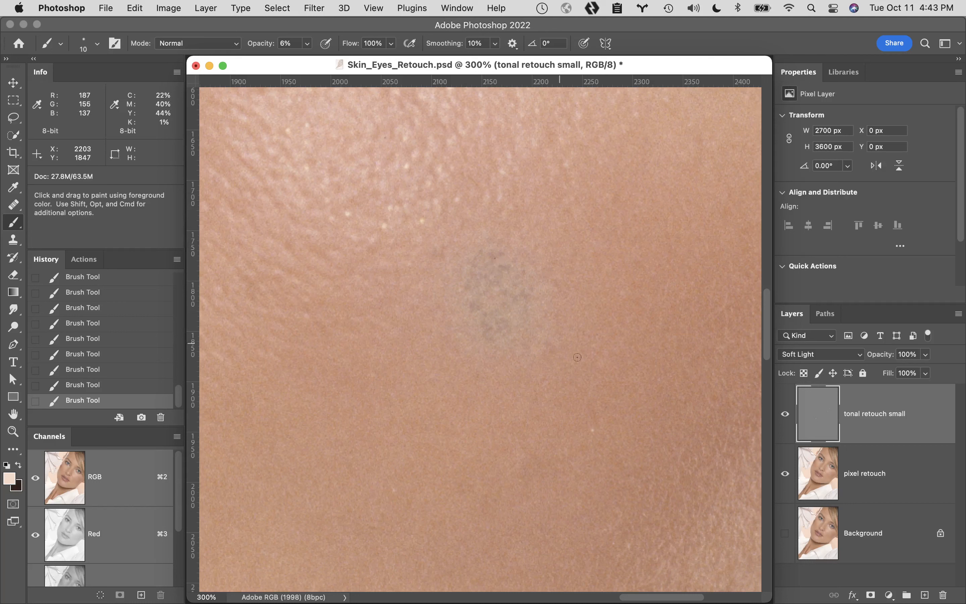
{"action": "left_click", "coordinate": [908, 468]}
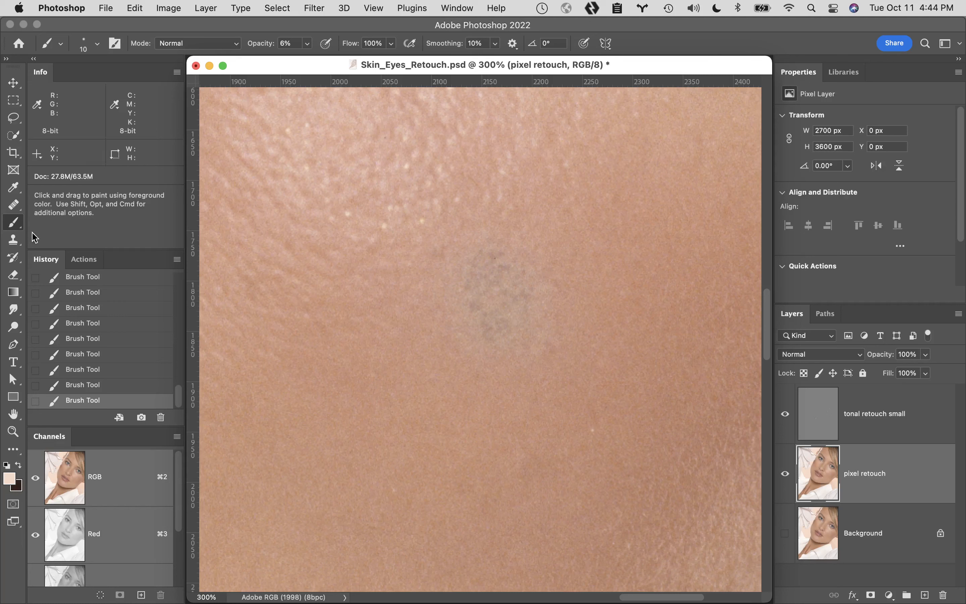
{"action": "left_click", "coordinate": [14, 205]}
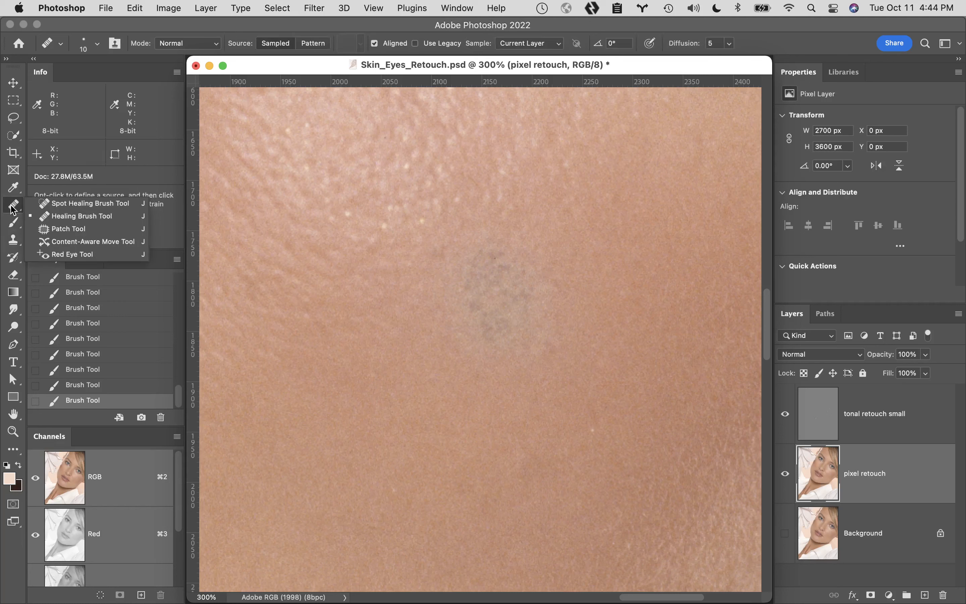
{"action": "left_click", "coordinate": [56, 204]}
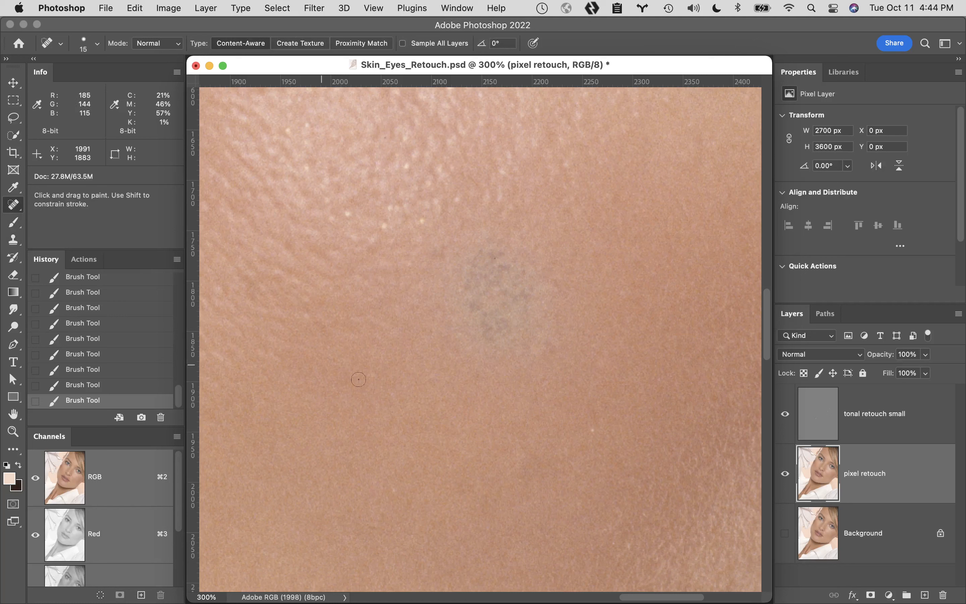
{"action": "key", "text": "bracketright"}
{"action": "key", "text": "bracketright"}
{"action": "key", "text": "bracketright"}
- Heal the gray patch on the cheek with the Spot Healing Brush, undoing the first partial stroke and repainting over the whole patch
{"action": "mouse_move", "coordinate": [519, 262]}
{"action": "left_mouse_down"}
{"action": "mouse_move", "coordinate": [473, 279]}
{"action": "mouse_move", "coordinate": [481, 272]}
{"action": "mouse_move", "coordinate": [471, 320]}
{"action": "mouse_move", "coordinate": [525, 278]}
{"action": "left_mouse_up"}
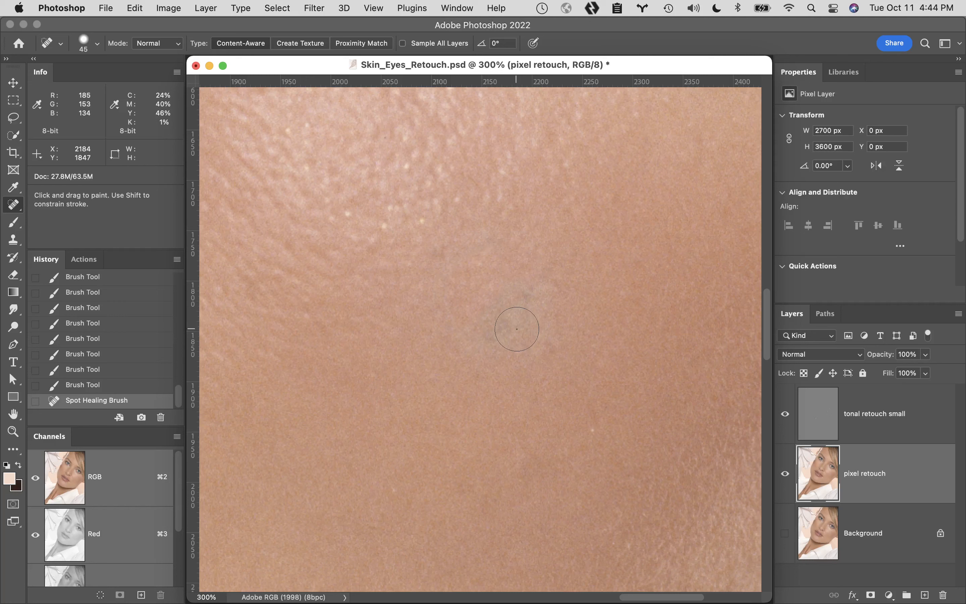
{"action": "key", "text": "super+z"}
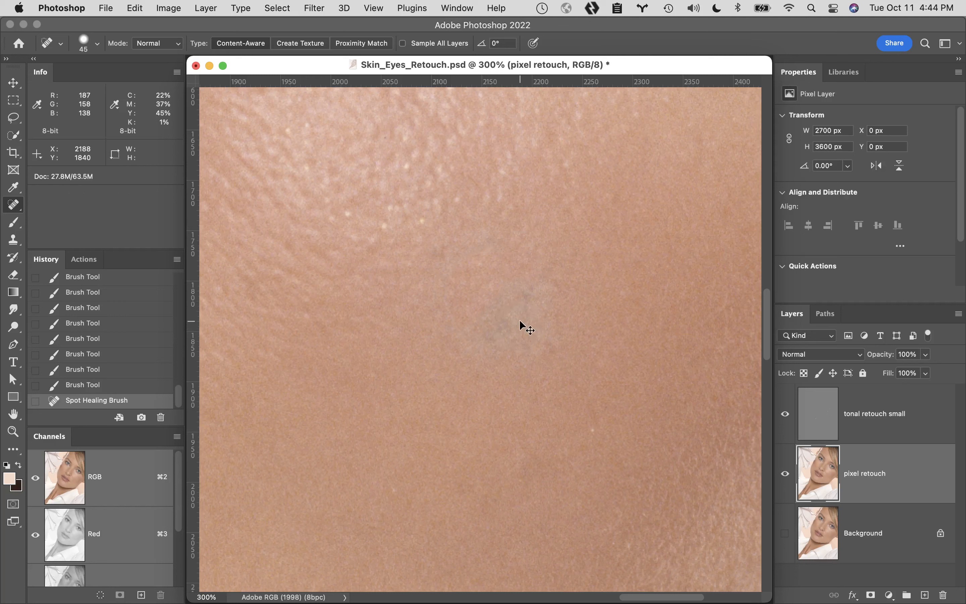
{"action": "mouse_move", "coordinate": [521, 323]}
{"action": "left_mouse_down"}
{"action": "mouse_move", "coordinate": [516, 245]}
{"action": "mouse_move", "coordinate": [477, 263]}
{"action": "mouse_move", "coordinate": [465, 286]}
{"action": "mouse_move", "coordinate": [467, 336]}
{"action": "mouse_move", "coordinate": [505, 363]}
{"action": "mouse_move", "coordinate": [541, 333]}
{"action": "mouse_move", "coordinate": [546, 288]}
{"action": "mouse_move", "coordinate": [523, 253]}
{"action": "mouse_move", "coordinate": [501, 311]}
{"action": "mouse_move", "coordinate": [526, 322]}
{"action": "mouse_move", "coordinate": [506, 296]}
{"action": "mouse_move", "coordinate": [521, 257]}
{"action": "mouse_move", "coordinate": [525, 325]}
{"action": "mouse_move", "coordinate": [534, 293]}
{"action": "mouse_move", "coordinate": [505, 282]}
{"action": "left_mouse_up"}
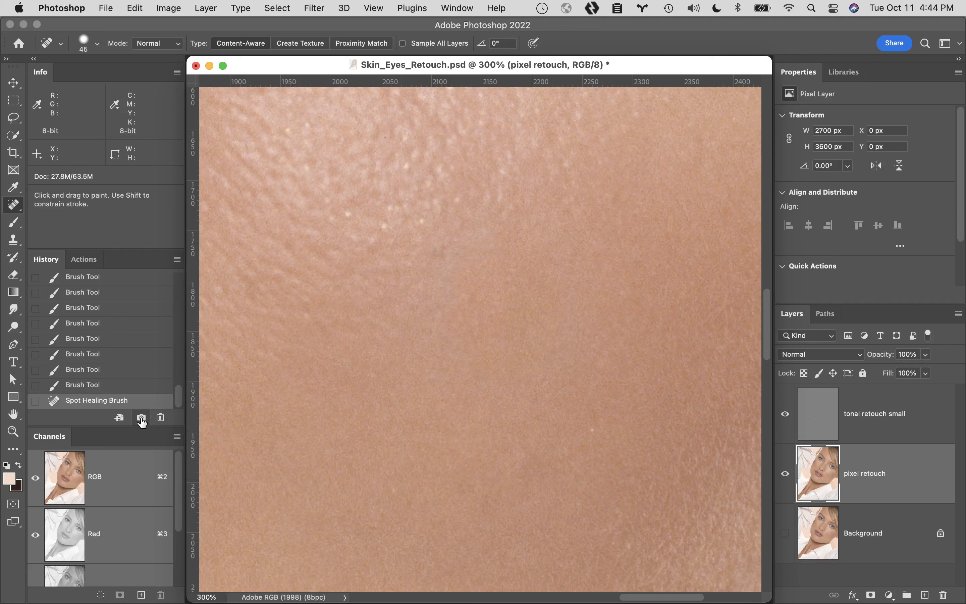
- Save a full-document history snapshot named spot heal and undo the Spot Healing Brush stroke on the cheek
{"action": "left_click", "coordinate": [142, 418], "text": "alt"}
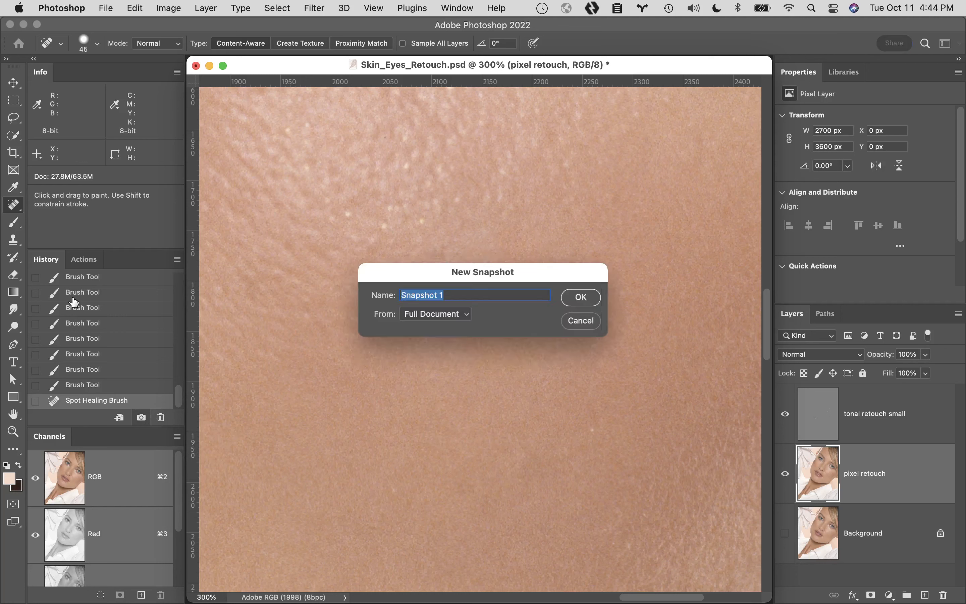
{"action": "type", "text": "spot heal"}
{"action": "key", "text": "Return"}
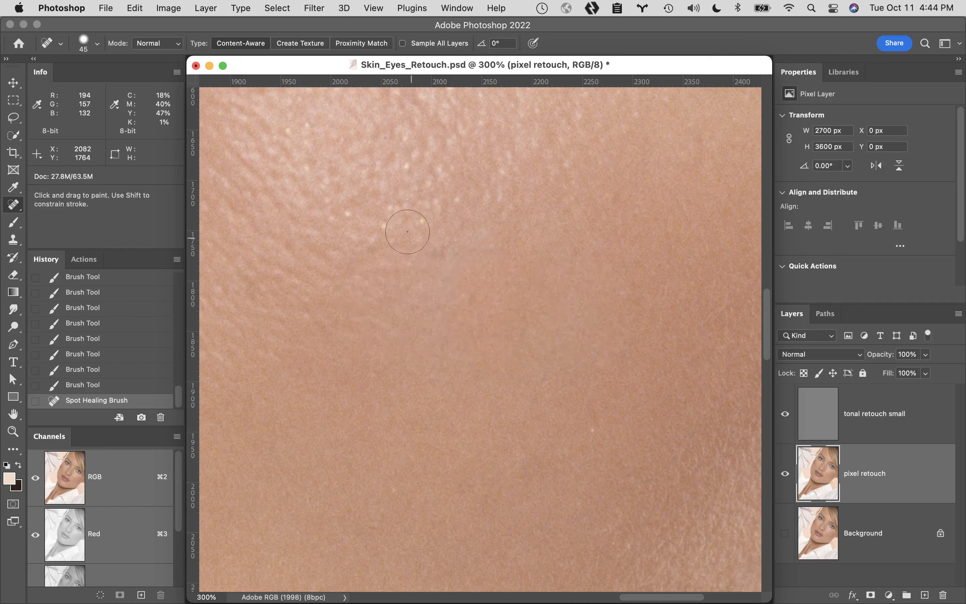
{"action": "key", "text": "super+z"}
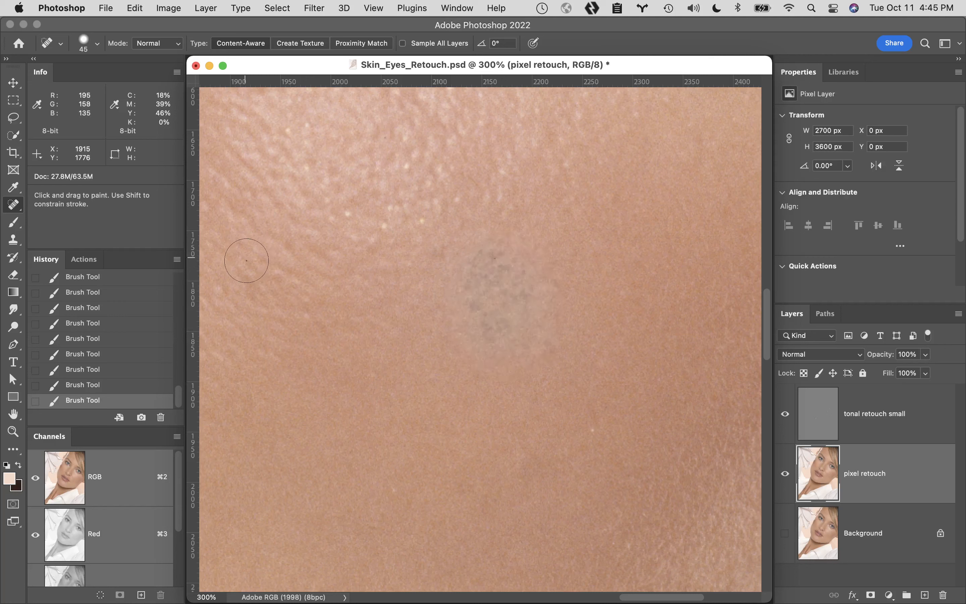
- Heal the gray cheek patch with the Healing Brush at 45 px, sampling smooth skin below and to the left of the patch
{"action": "right_click", "coordinate": [14, 205]}
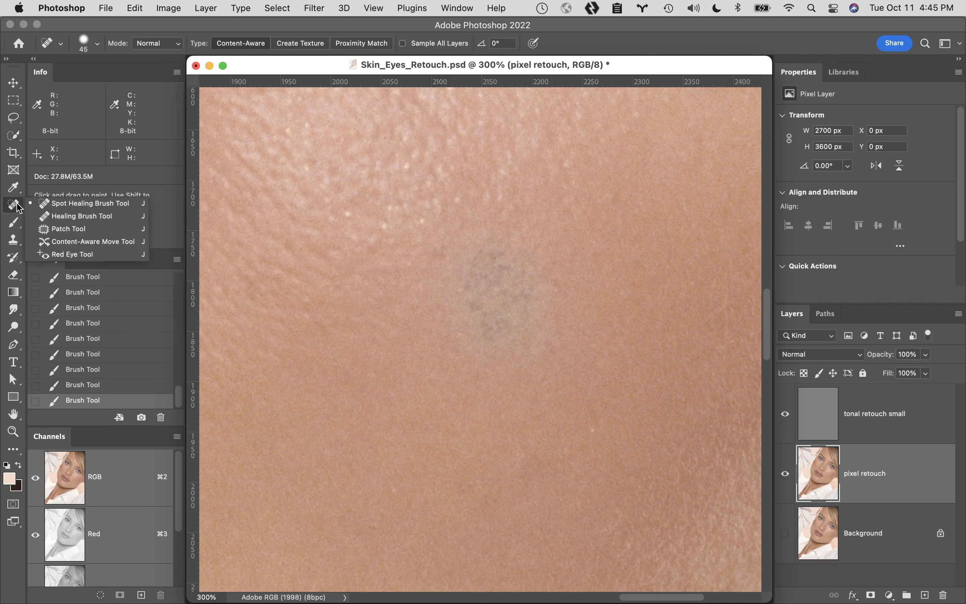
{"action": "left_click", "coordinate": [63, 216]}
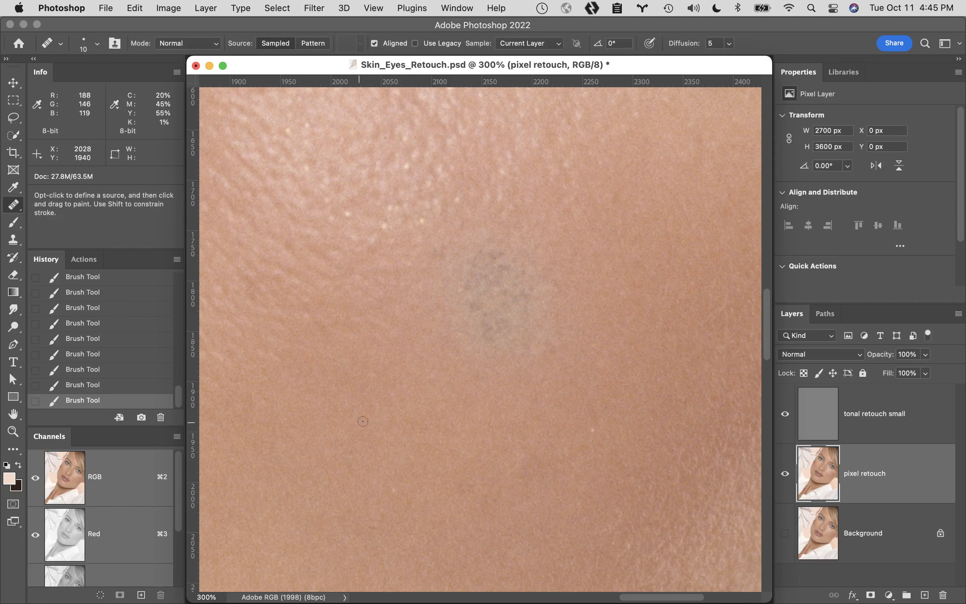
{"action": "key", "text": "bracketright"}
{"action": "key", "text": "bracketright"}
{"action": "key", "text": "bracketright"}
{"action": "key", "text": "bracketright"}
{"action": "key", "text": "bracketright"}
{"action": "key", "text": "bracketright"}
{"action": "key", "text": "bracketright"}
{"action": "left_click", "coordinate": [313, 458], "text": "alt"}
{"action": "mouse_move", "coordinate": [479, 320]}
{"action": "left_mouse_down"}
{"action": "mouse_move", "coordinate": [501, 269]}
{"action": "mouse_move", "coordinate": [481, 270]}
{"action": "mouse_move", "coordinate": [476, 285]}
{"action": "mouse_move", "coordinate": [493, 254]}
{"action": "mouse_move", "coordinate": [510, 332]}
{"action": "mouse_move", "coordinate": [532, 288]}
{"action": "mouse_move", "coordinate": [494, 338]}
{"action": "mouse_move", "coordinate": [465, 328]}
{"action": "mouse_move", "coordinate": [498, 357]}
{"action": "mouse_move", "coordinate": [535, 322]}
{"action": "mouse_move", "coordinate": [463, 327]}
{"action": "left_mouse_up"}
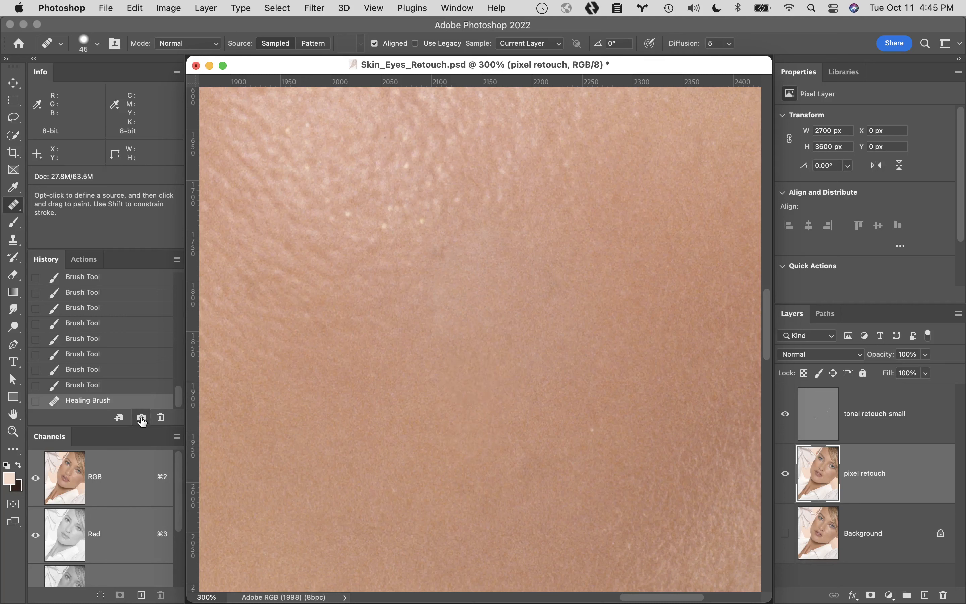
- Save a full-document history snapshot named heal brush and undo the Healing Brush stroke on the cheek
{"action": "left_click", "coordinate": [141, 417], "text": "alt"}
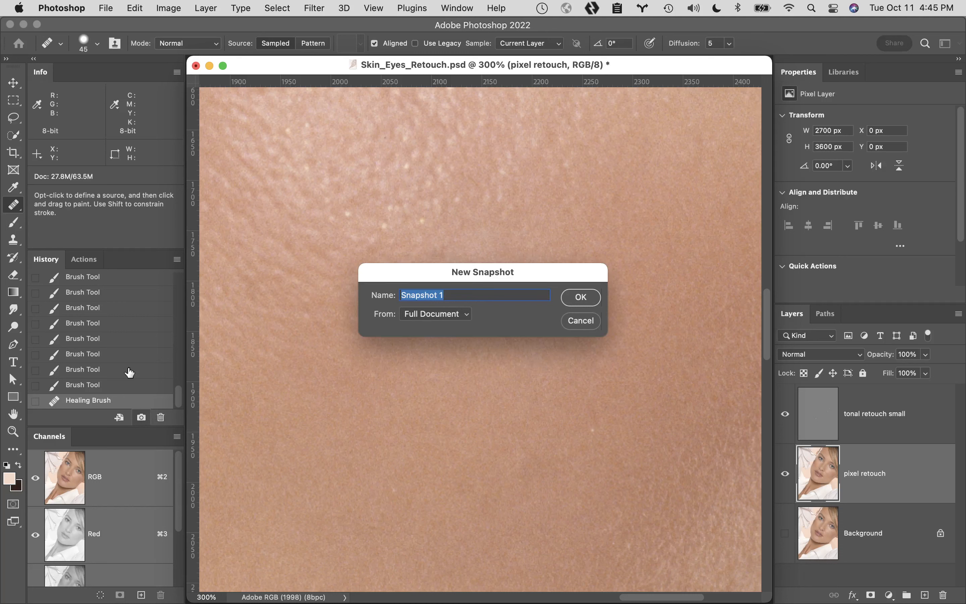
{"action": "type", "text": "heal brush"}
{"action": "key", "text": "Return"}
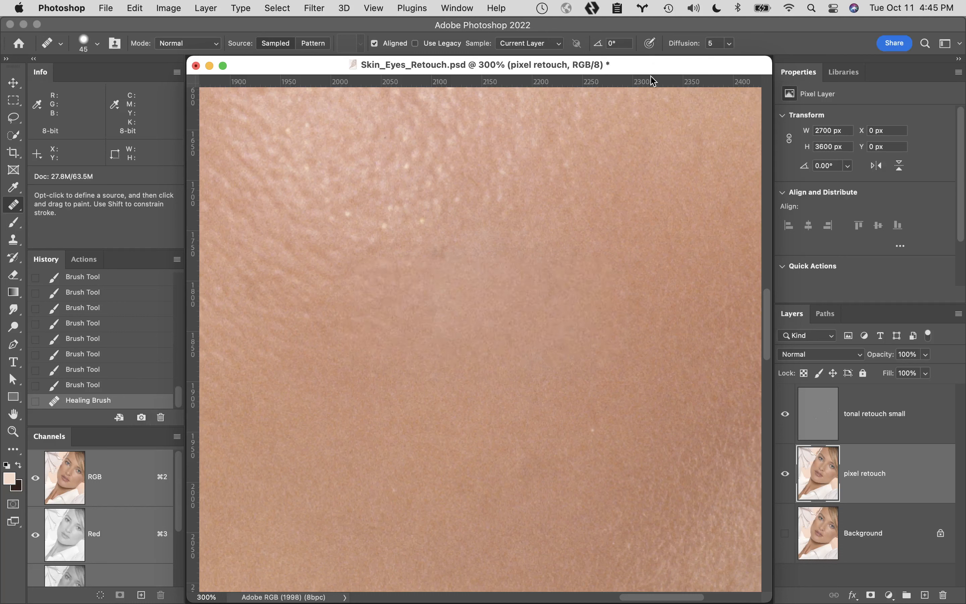
{"action": "key", "text": "super+z"}
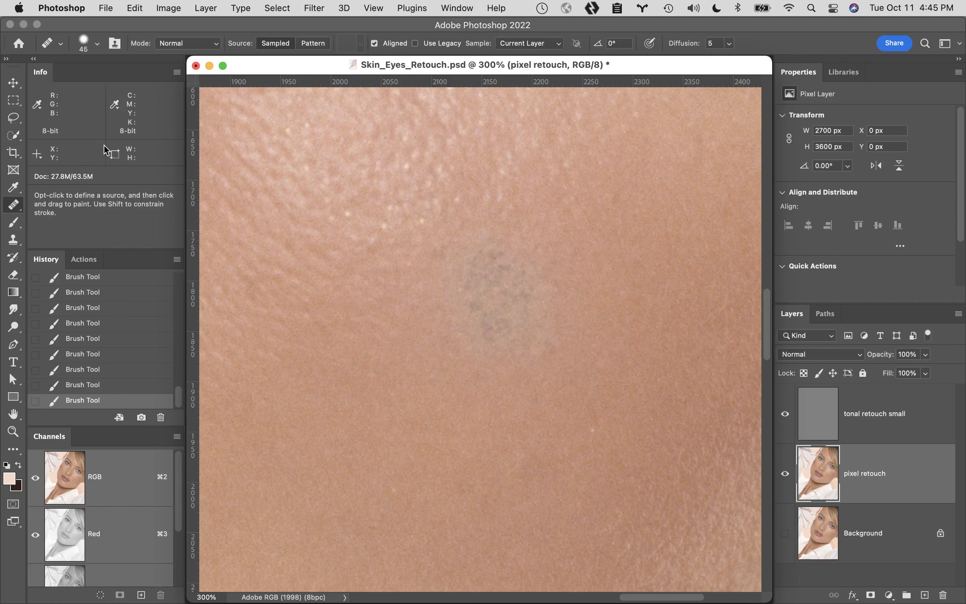
- Outline the gray patch with the Patch Tool, about 170 by 165 px, replace it from smooth skin to its lower left, and deselect
{"action": "left_click", "coordinate": [13, 205]}
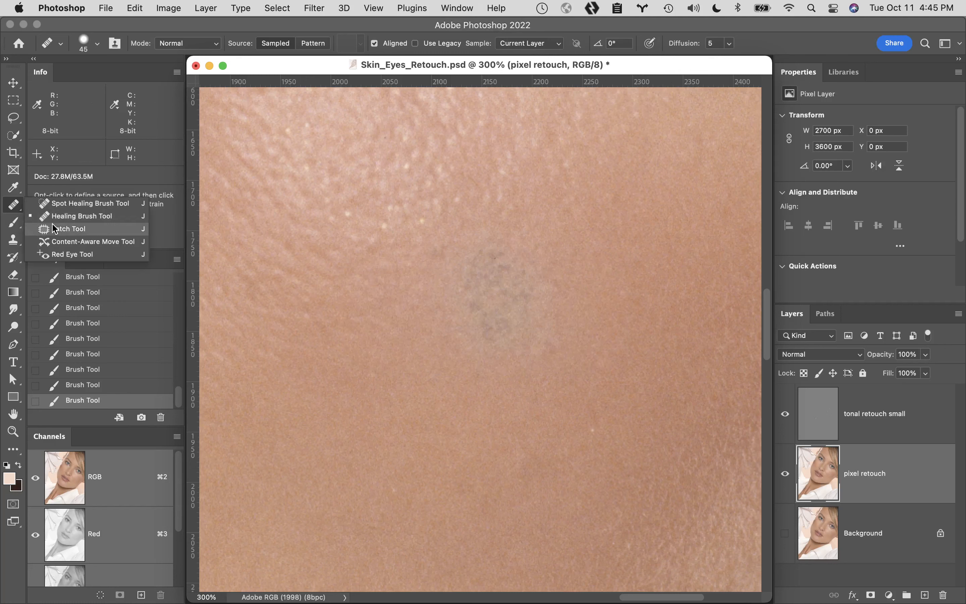
{"action": "left_click", "coordinate": [63, 229]}
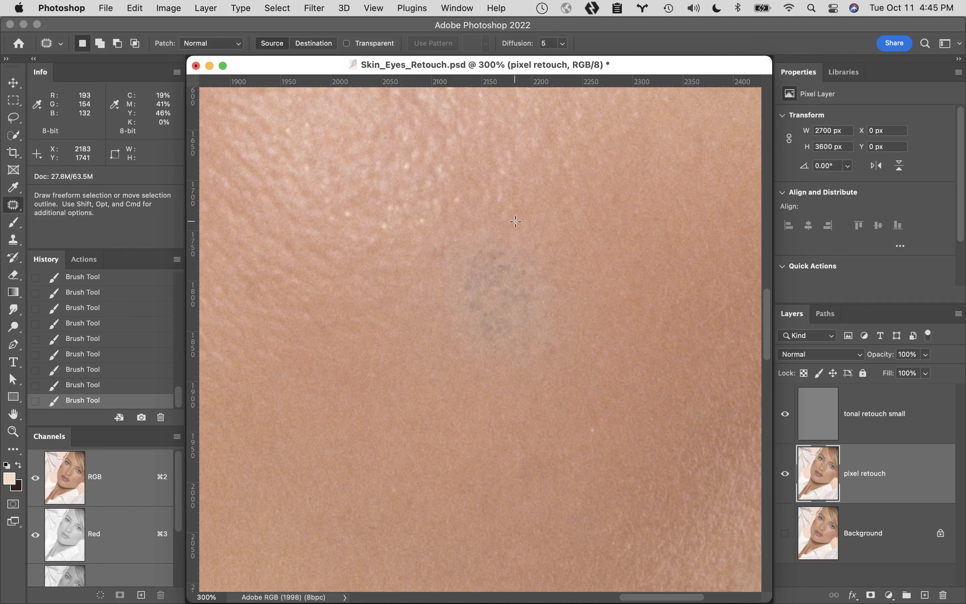
{"action": "mouse_move", "coordinate": [518, 220]}
{"action": "left_mouse_down"}
{"action": "mouse_move", "coordinate": [476, 230]}
{"action": "mouse_move", "coordinate": [446, 255]}
{"action": "mouse_move", "coordinate": [431, 285]}
{"action": "mouse_move", "coordinate": [443, 351]}
{"action": "mouse_move", "coordinate": [504, 383]}
{"action": "mouse_move", "coordinate": [585, 352]}
{"action": "mouse_move", "coordinate": [601, 314]}
{"action": "mouse_move", "coordinate": [579, 254]}
{"action": "mouse_move", "coordinate": [544, 228]}
{"action": "mouse_move", "coordinate": [513, 223]}
{"action": "left_mouse_up"}
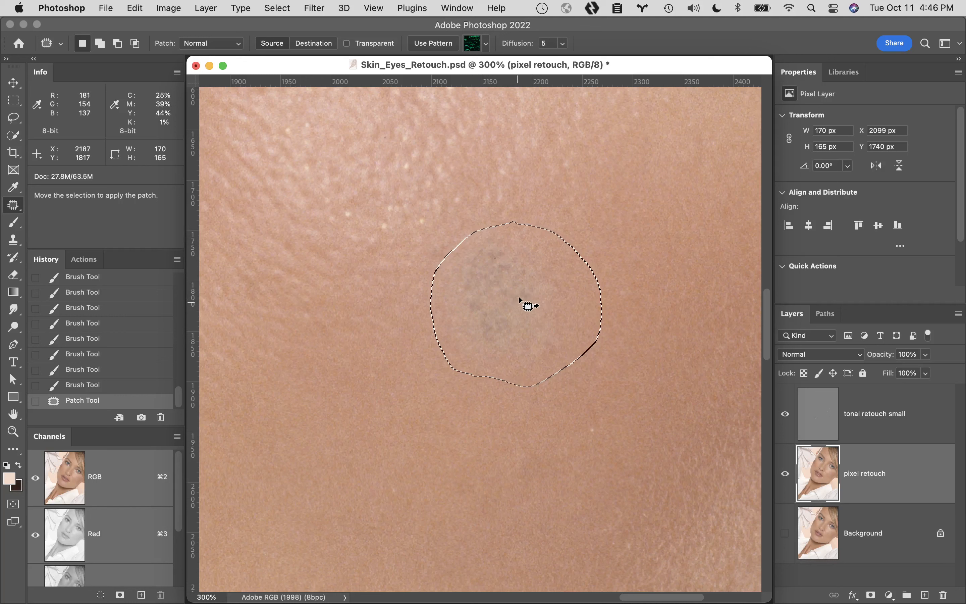
{"action": "left_click_drag", "start_coordinate": [527, 300], "coordinate": [343, 444]}
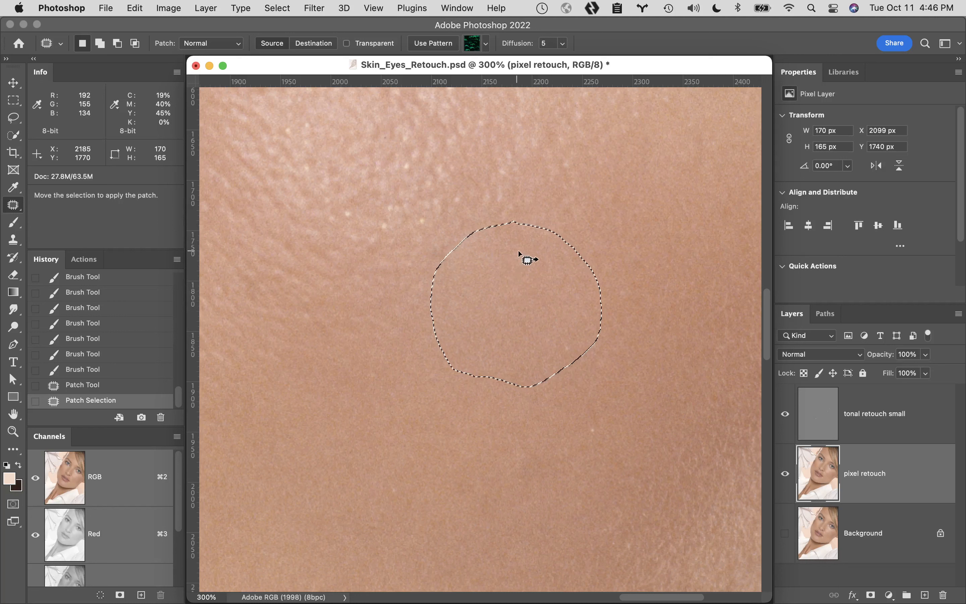
{"action": "key", "text": "super+d"}
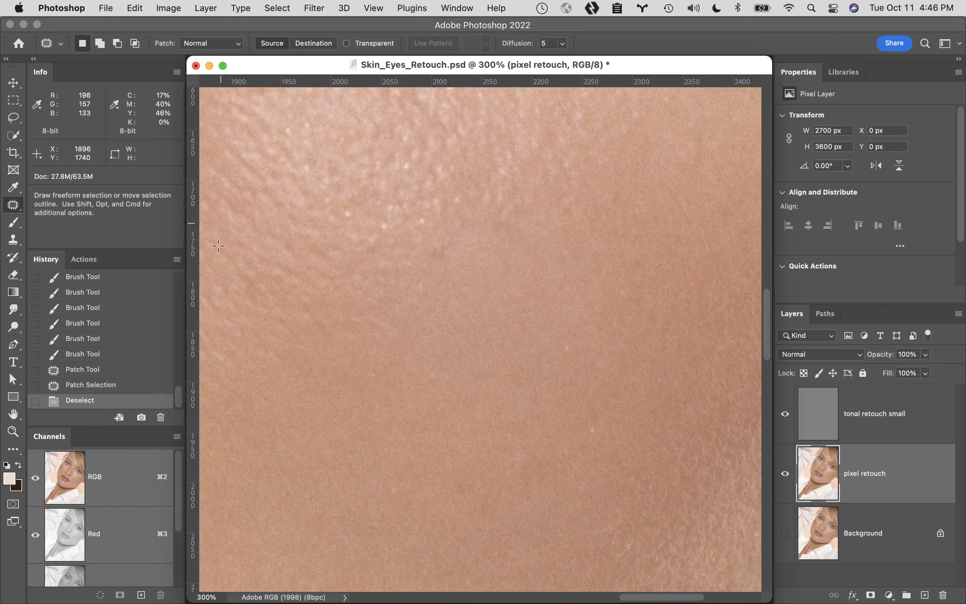
- Save a full-document history snapshot named patch
{"action": "left_click", "coordinate": [141, 418], "text": "alt"}
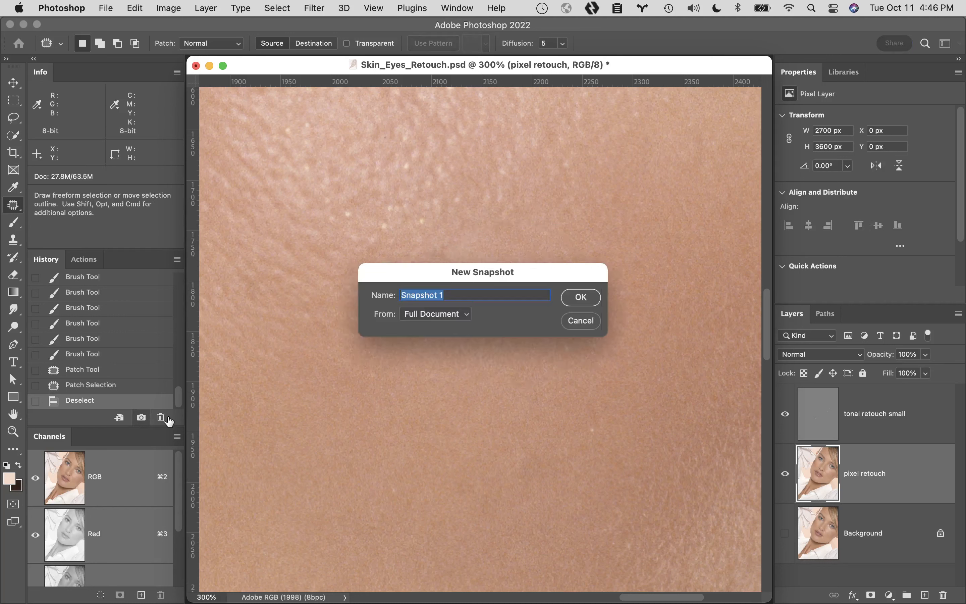
{"action": "type", "text": "patch"}
{"action": "key", "text": "Return"}
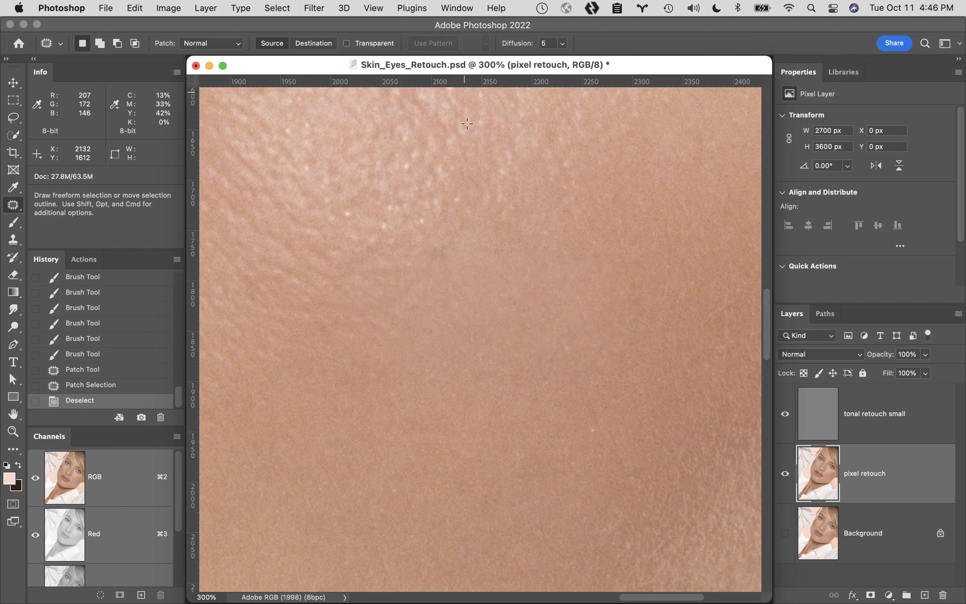
- Compare the cheek at 100% in the spot heal, heal brush and patch history snapshots
{"action": "left_click_drag", "start_coordinate": [183, 402], "coordinate": [183, 262]}
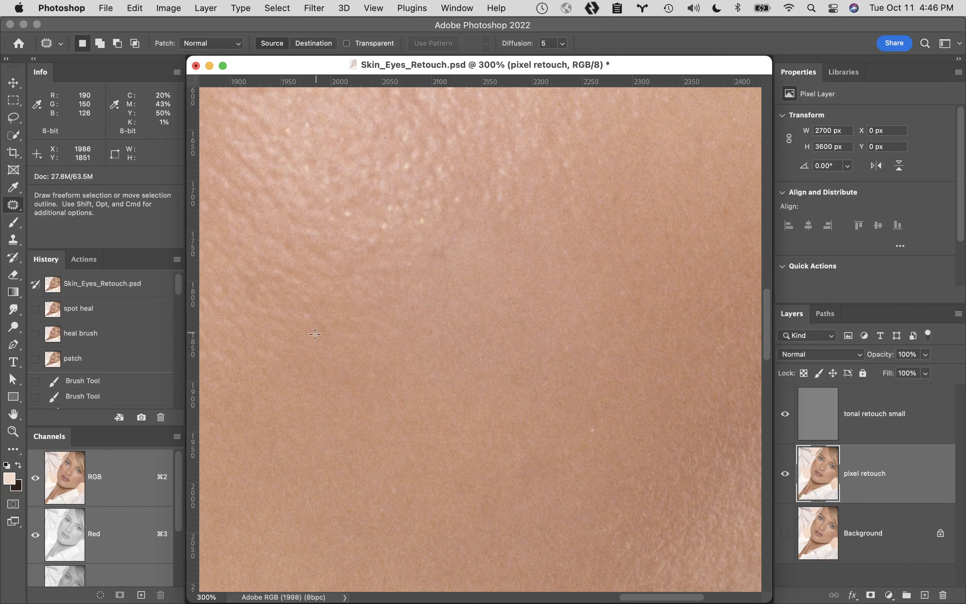
{"action": "left_click", "coordinate": [406, 343], "text": "alt"}
{"action": "left_click", "coordinate": [393, 336], "text": "alt"}
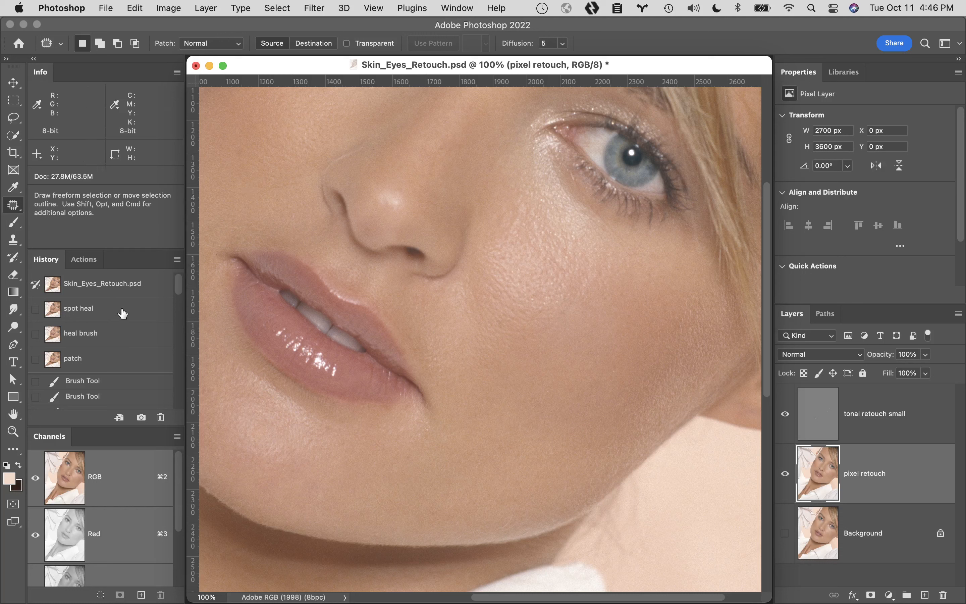
{"action": "left_click", "coordinate": [132, 318]}
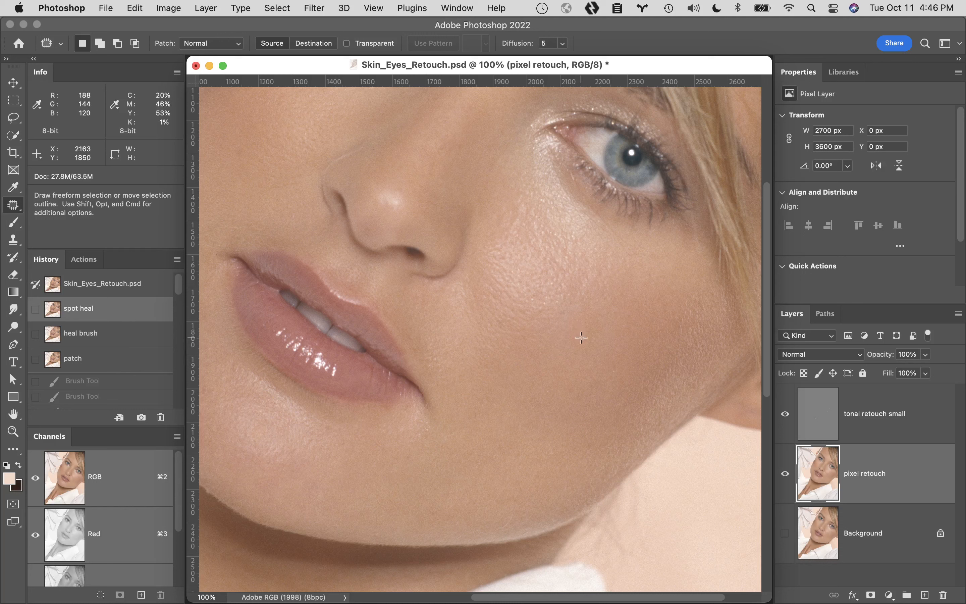
{"action": "left_click", "coordinate": [132, 333]}
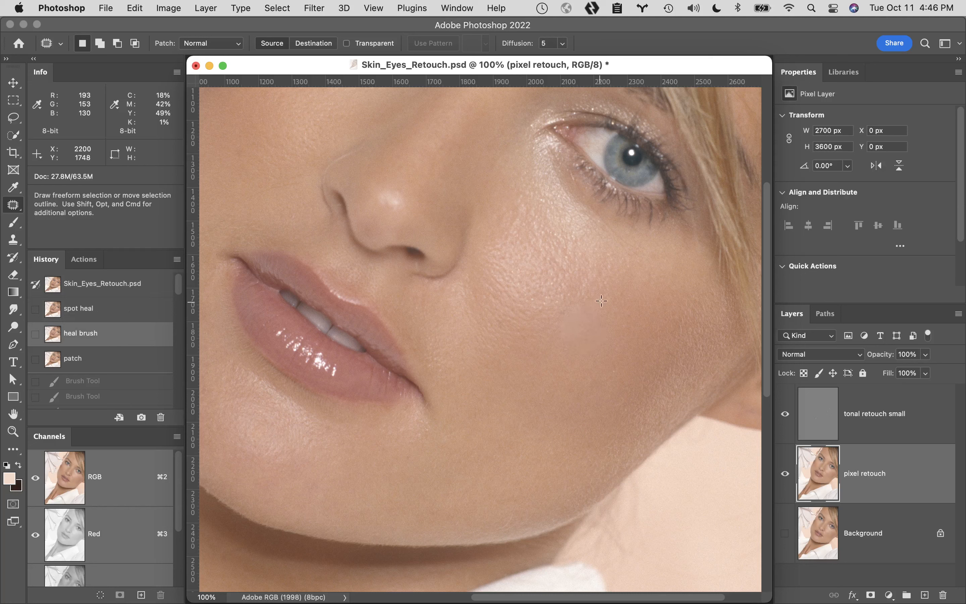
{"action": "left_click", "coordinate": [131, 358]}
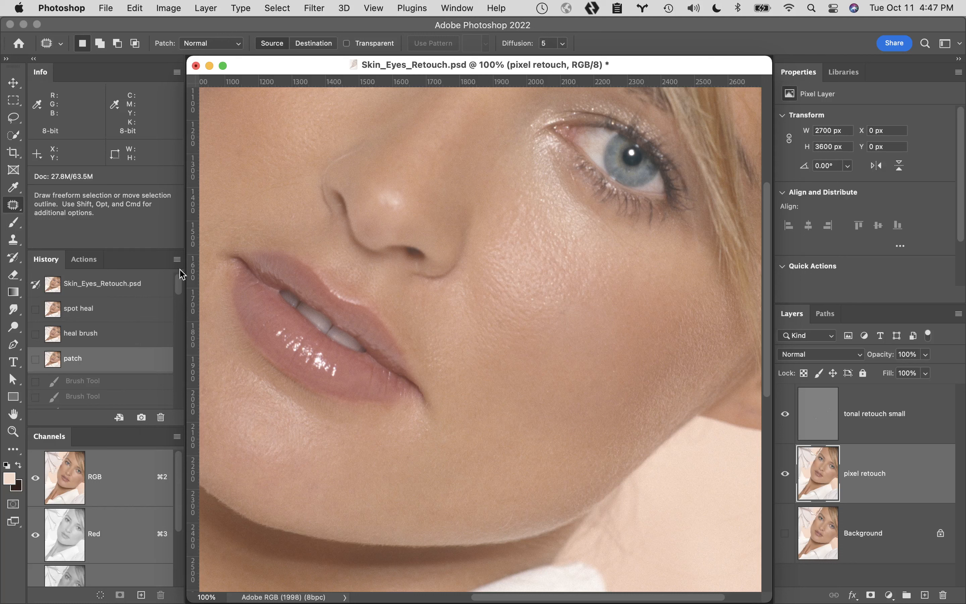
- Return to the history state just before the patch was applied and clear the selection around the gray patch
{"action": "left_click_drag", "start_coordinate": [179, 282], "coordinate": [178, 399]}
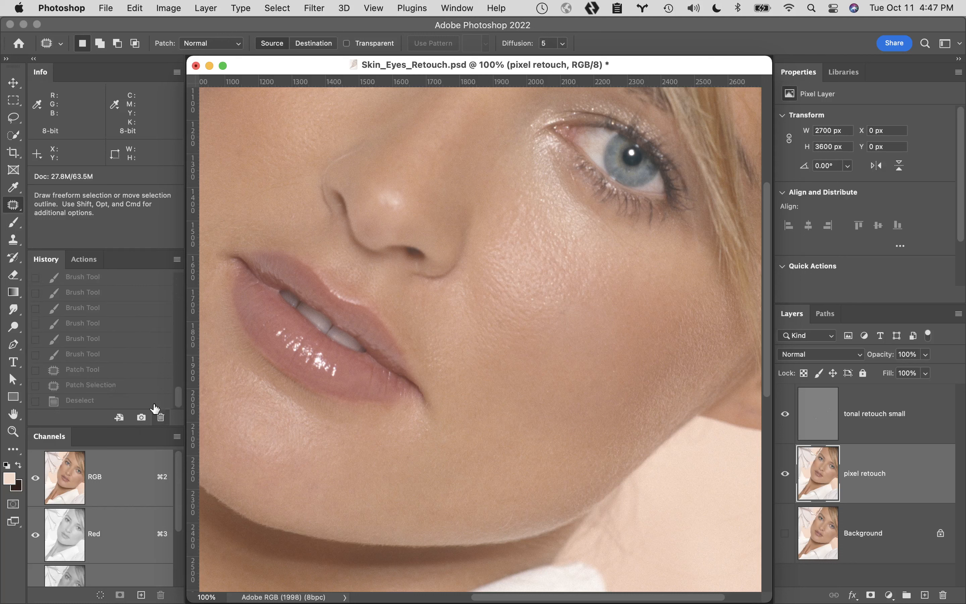
{"action": "left_click", "coordinate": [141, 388]}
{"action": "left_click", "coordinate": [138, 369]}
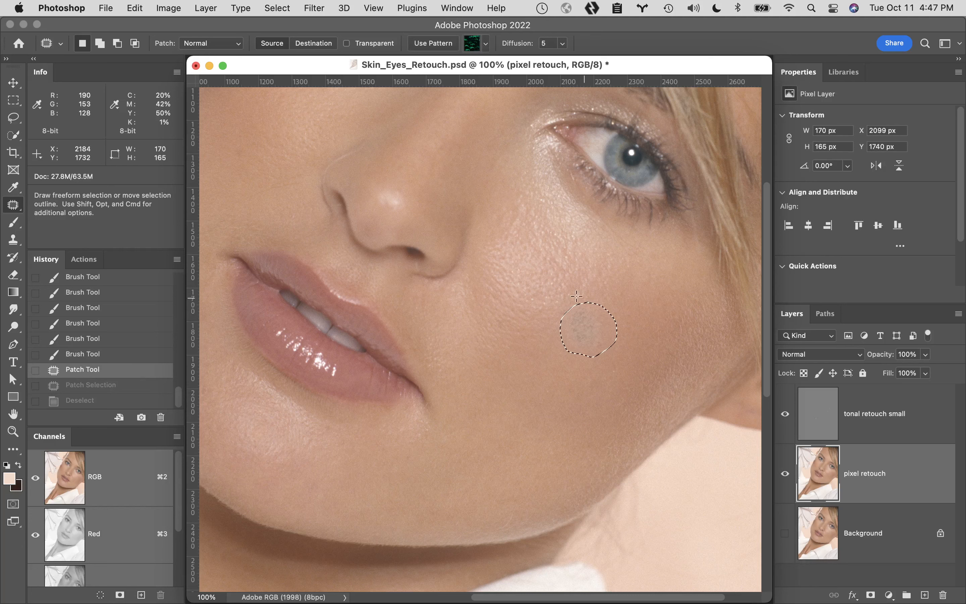
{"action": "key", "text": "super+d"}
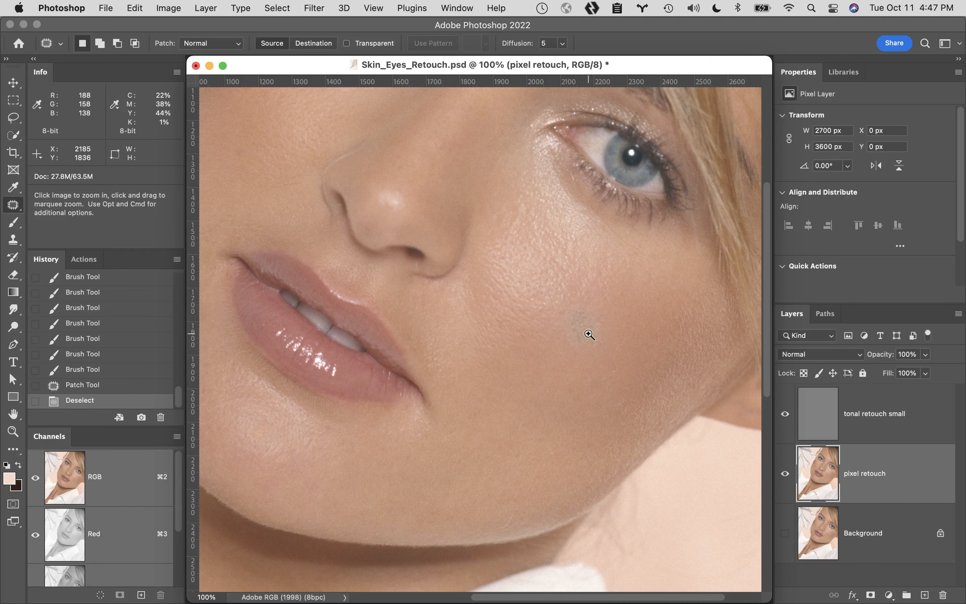
- Patch the gray cheek area again with a loose outline about 156 by 193 px, sampling smooth skin to its lower left, and deselect
{"action": "left_click", "coordinate": [590, 334]}
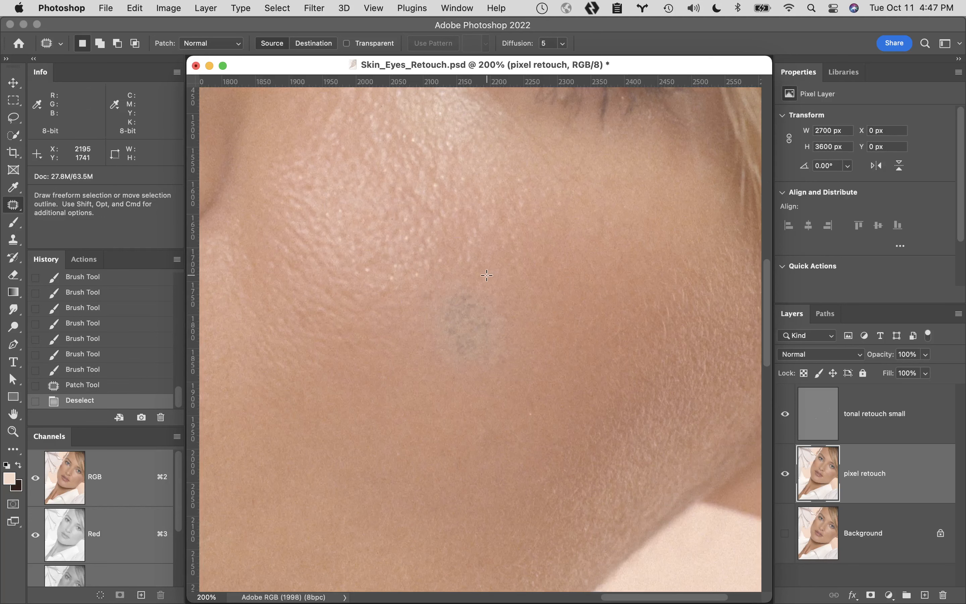
{"action": "mouse_move", "coordinate": [487, 276]}
{"action": "left_mouse_down"}
{"action": "mouse_move", "coordinate": [440, 284]}
{"action": "mouse_move", "coordinate": [429, 302]}
{"action": "mouse_move", "coordinate": [429, 374]}
{"action": "mouse_move", "coordinate": [458, 395]}
{"action": "mouse_move", "coordinate": [498, 393]}
{"action": "mouse_move", "coordinate": [520, 373]}
{"action": "mouse_move", "coordinate": [525, 308]}
{"action": "mouse_move", "coordinate": [511, 281]}
{"action": "mouse_move", "coordinate": [475, 268]}
{"action": "left_mouse_up"}
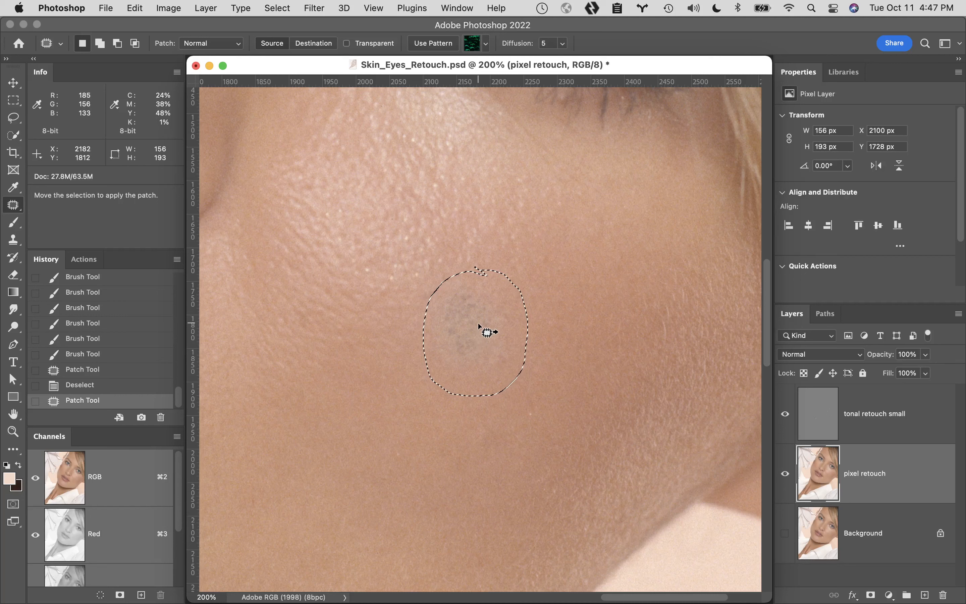
{"action": "left_click_drag", "start_coordinate": [478, 323], "coordinate": [354, 425]}
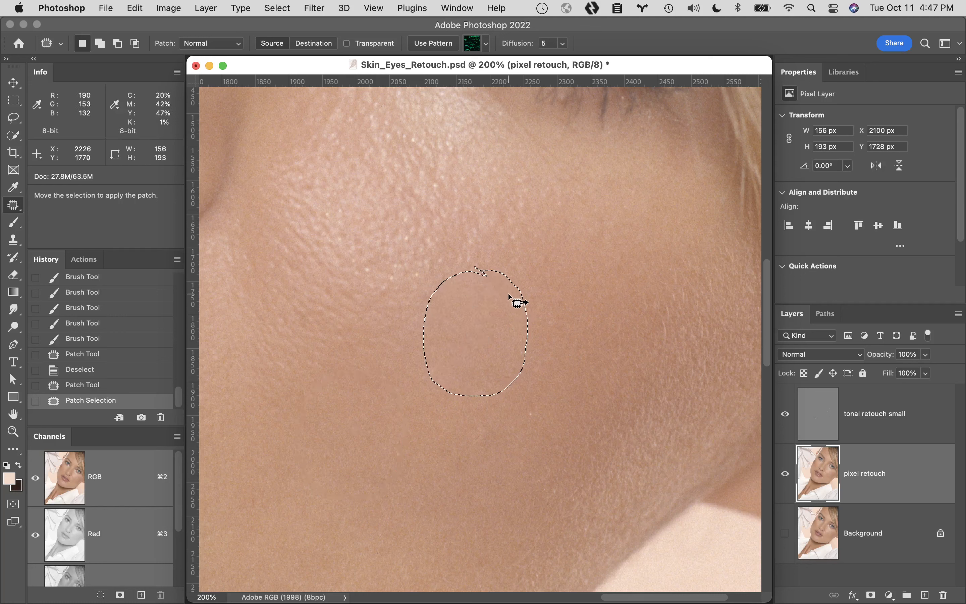
{"action": "key", "text": "super+d"}
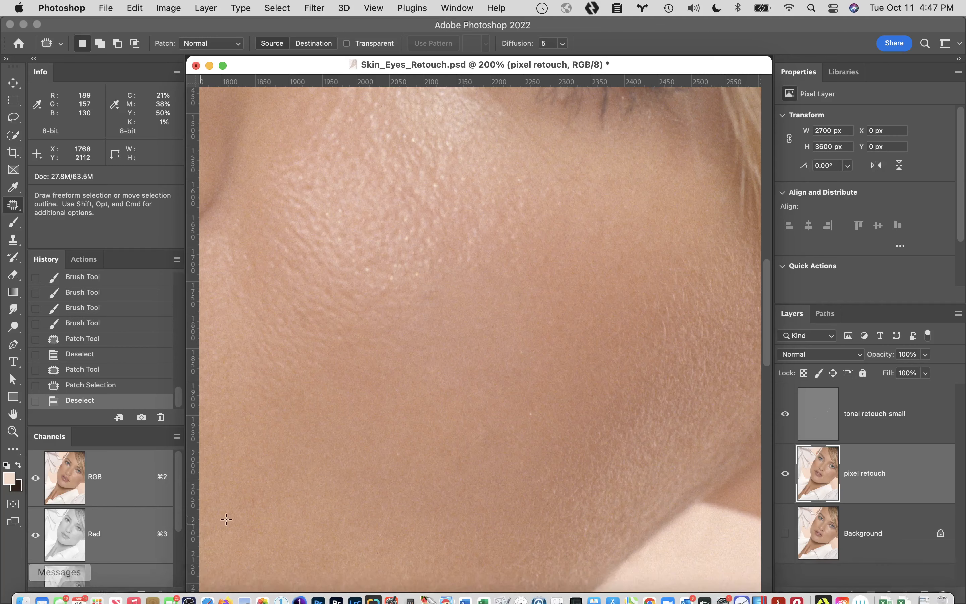
- Make the tonal retouch small layer active with the nose and eye area in view
{"action": "scroll", "coordinate": [390, 461], "scroll_direction": "up", "scroll_amount": 10}
{"action": "scroll", "coordinate": [390, 462], "scroll_direction": "up", "scroll_amount": 7}
{"action": "scroll", "coordinate": [391, 462], "scroll_direction": "down", "scroll_amount": 9}
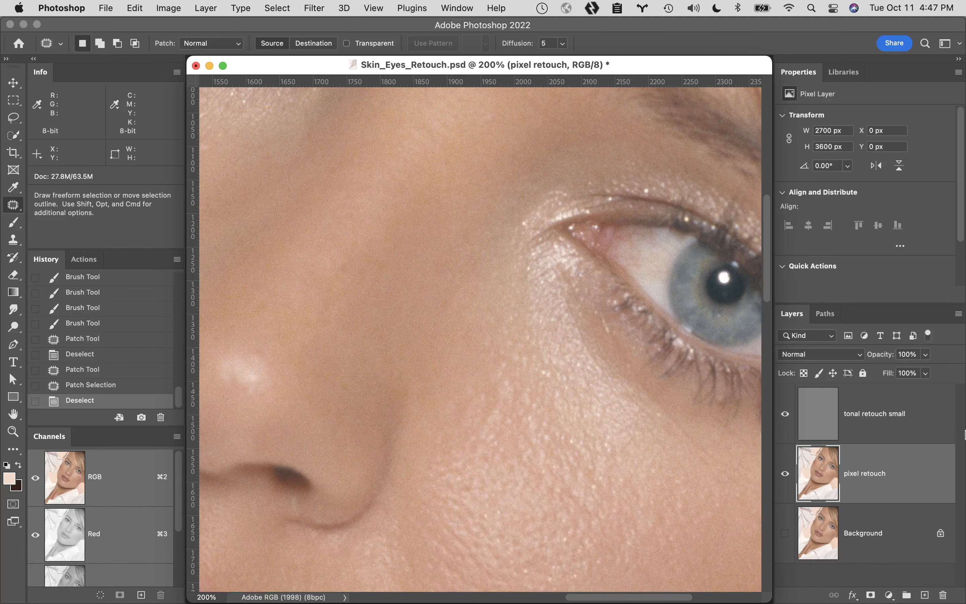
{"action": "left_click", "coordinate": [919, 431]}
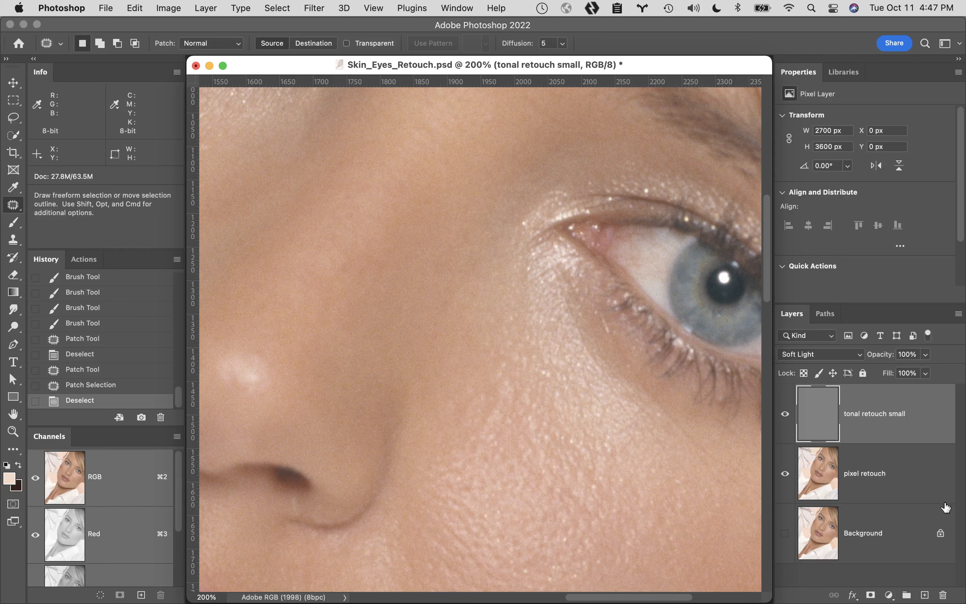
{"action": "left_click", "coordinate": [926, 596], "text": "alt"}
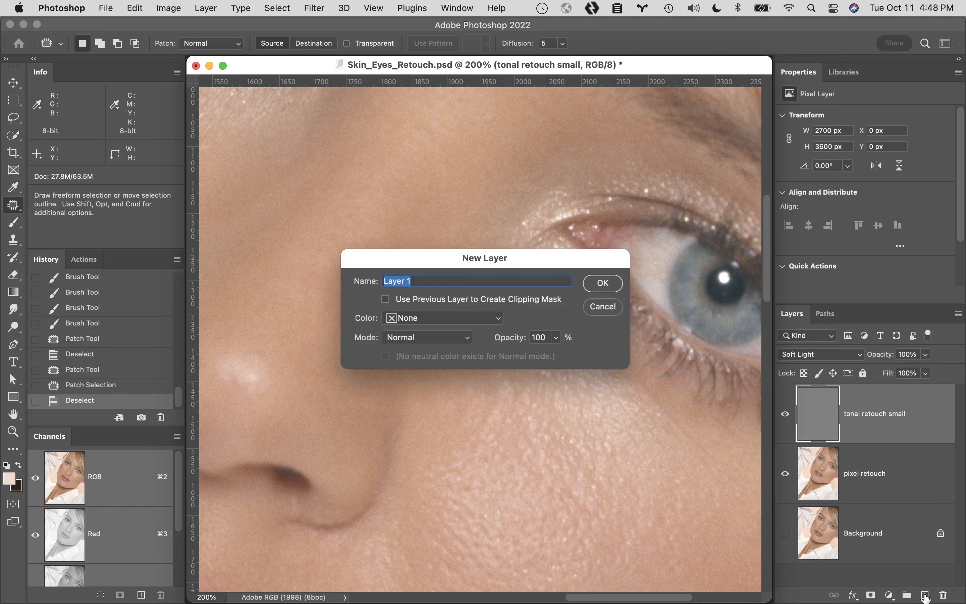
{"action": "type", "text": "tonal retouch large"}
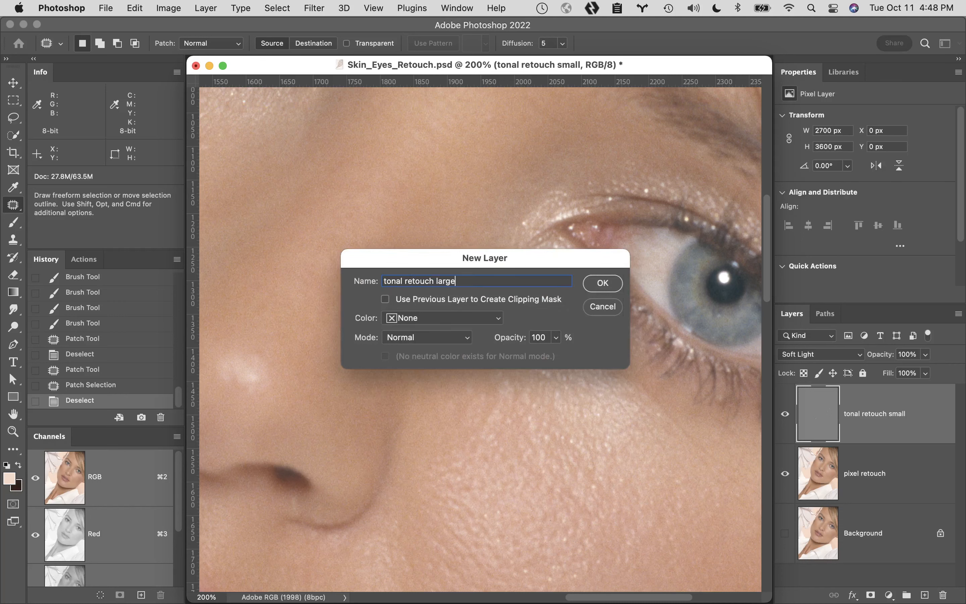
{"action": "key", "text": "Return"}
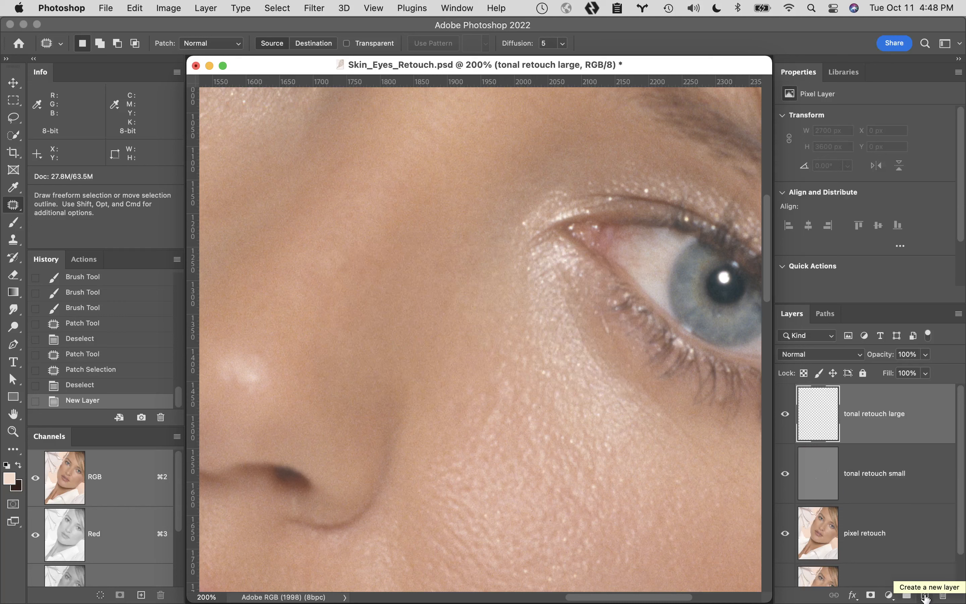
{"action": "left_click_drag", "start_coordinate": [919, 433], "coordinate": [943, 595]}
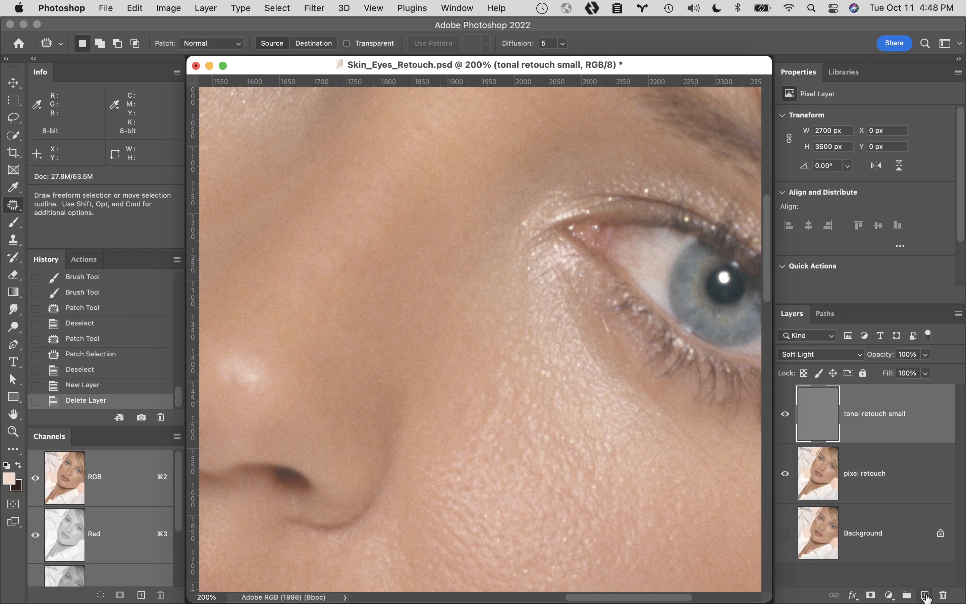
- Add a layer named tonal retouch large in Soft Light mode, filled with the 50% gray neutral color
{"action": "left_click", "coordinate": [929, 594], "text": "alt"}
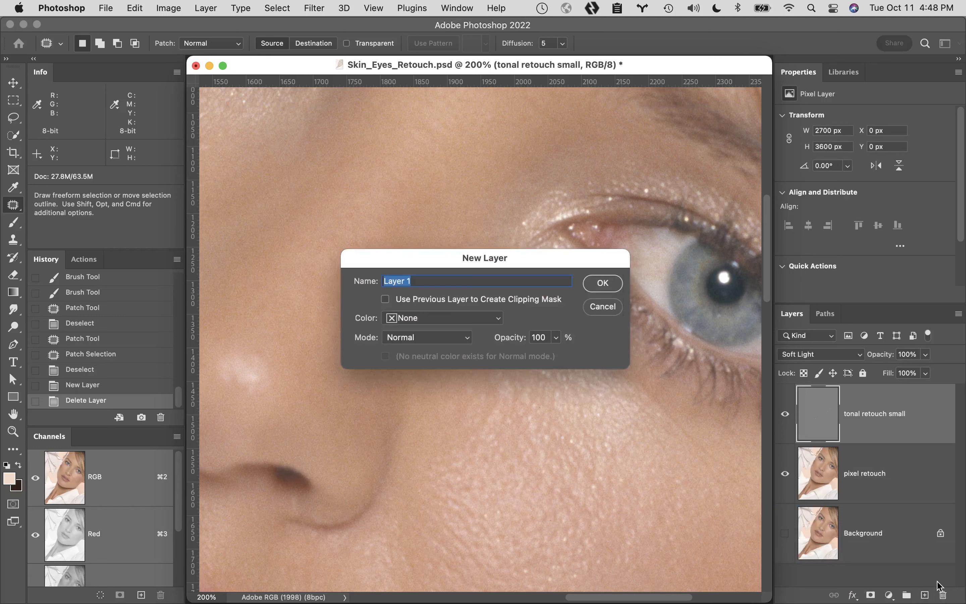
{"action": "type", "text": "tonal retouch large"}
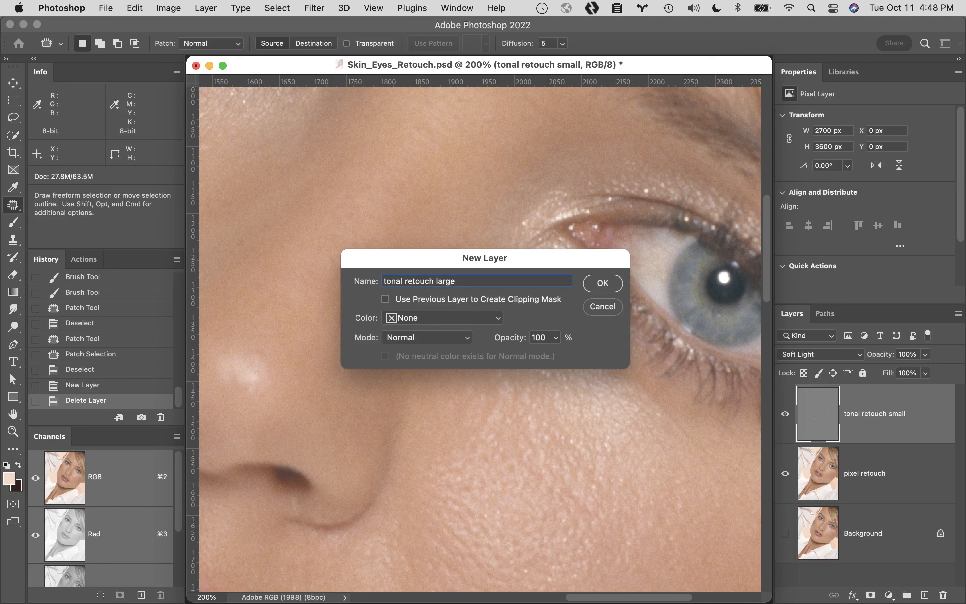
{"action": "left_click", "coordinate": [474, 319]}
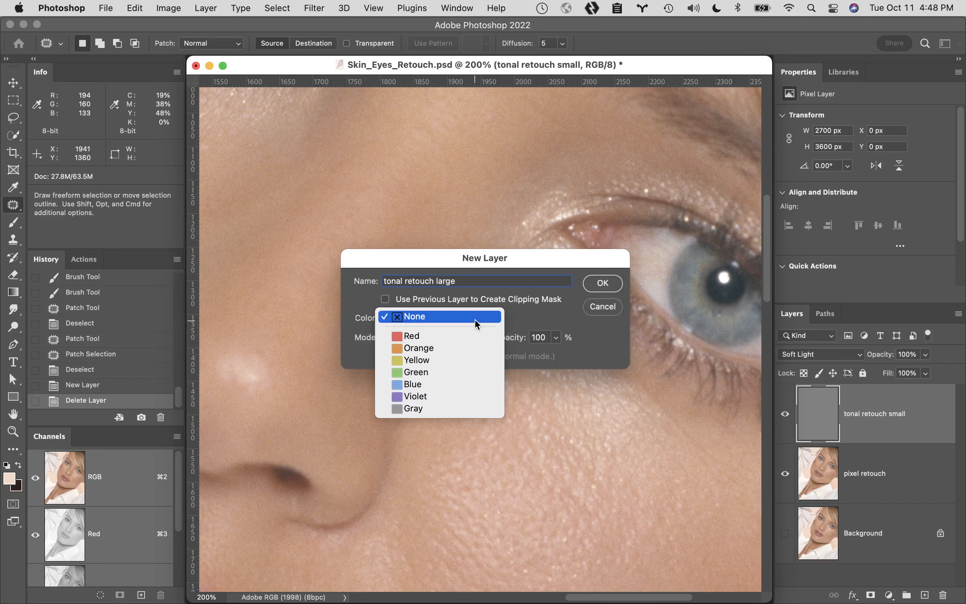
{"action": "left_click", "coordinate": [569, 338]}
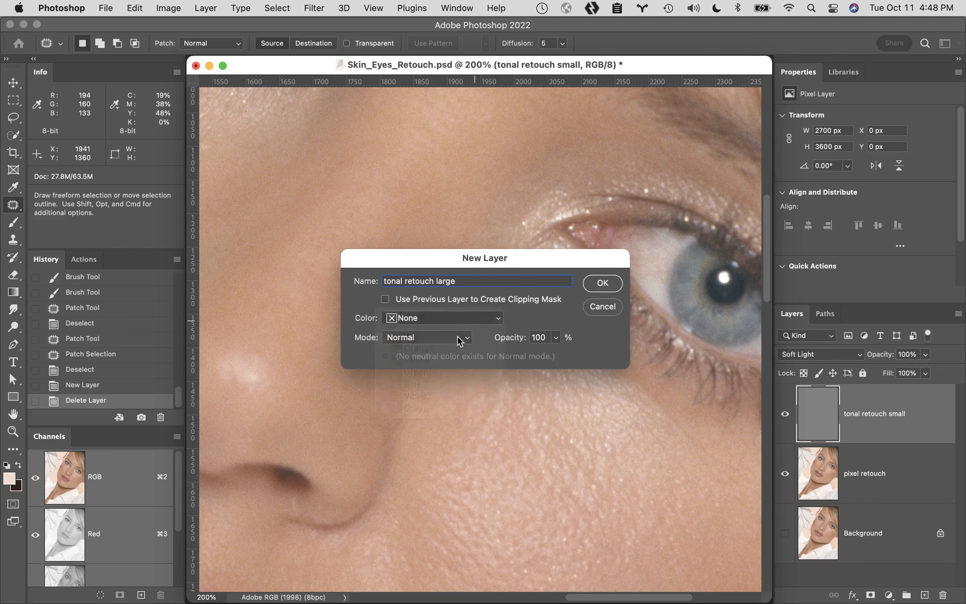
{"action": "left_click", "coordinate": [440, 345]}
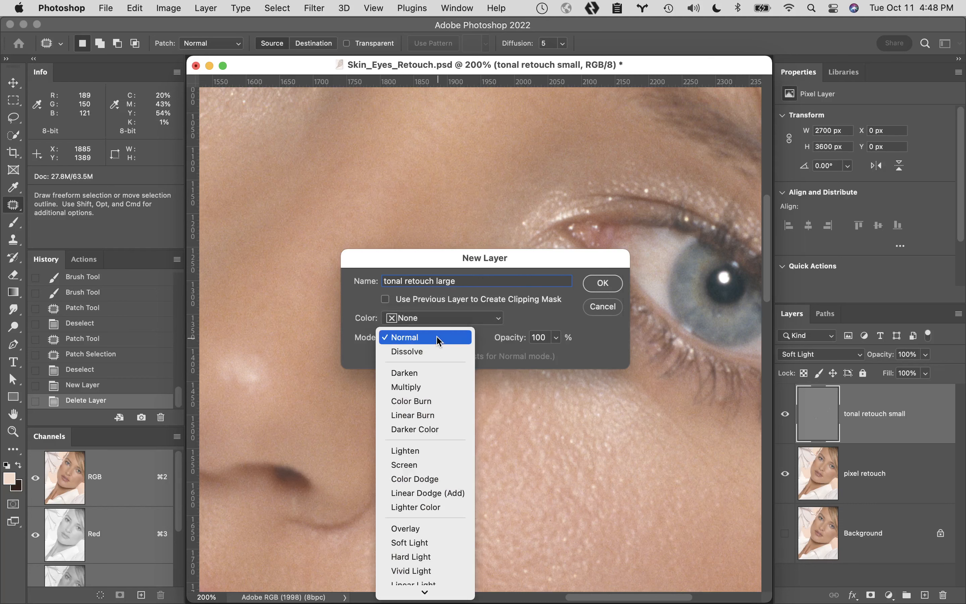
{"action": "left_click", "coordinate": [432, 542]}
{"action": "left_click", "coordinate": [385, 356]}
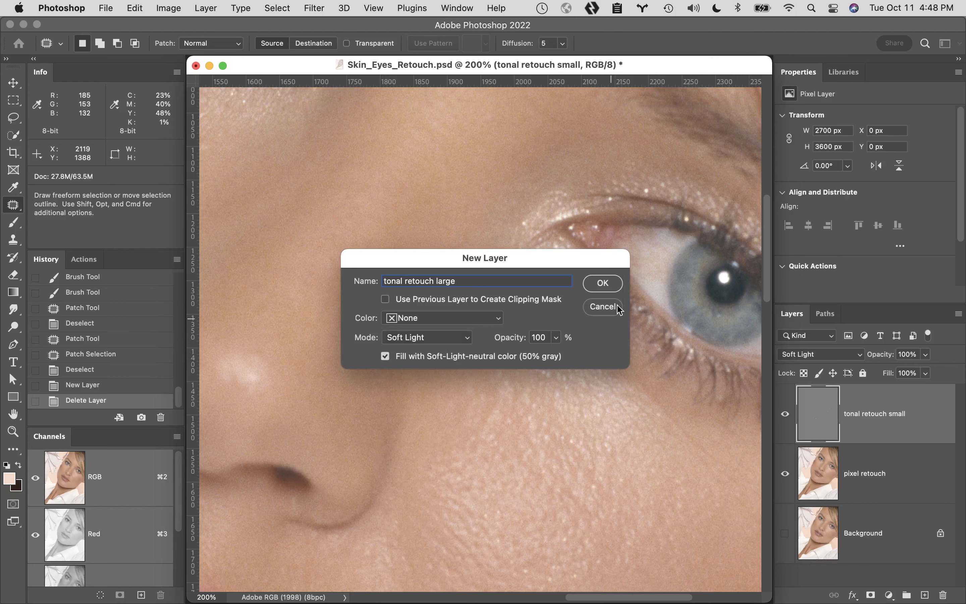
{"action": "left_click", "coordinate": [603, 284]}
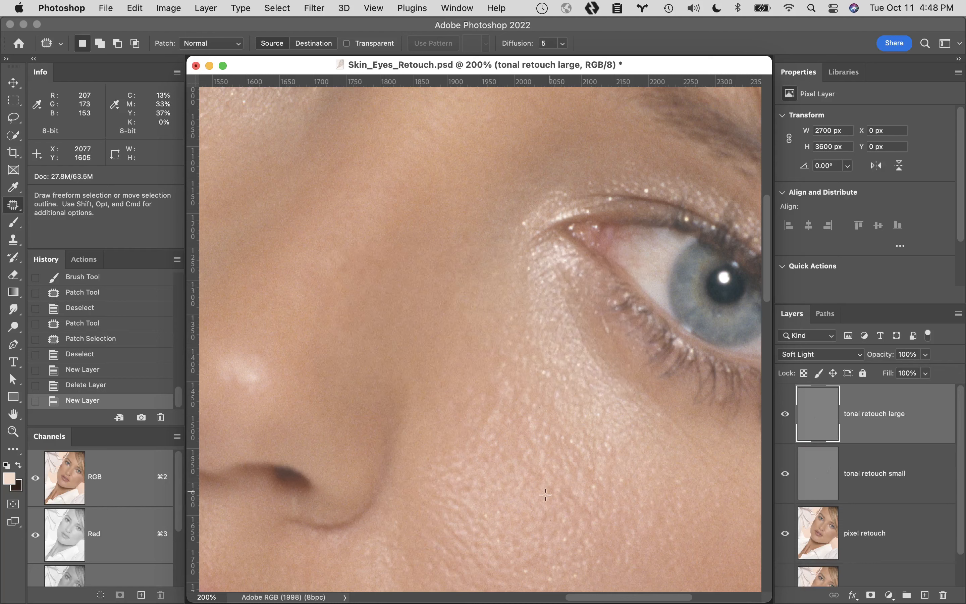
- Paint light dabs over the cheek skin beside the nose with a 90 px brush at 6% opacity on the tonal retouch large layer
{"action": "left_click_drag", "start_coordinate": [535, 504], "coordinate": [565, 227]}
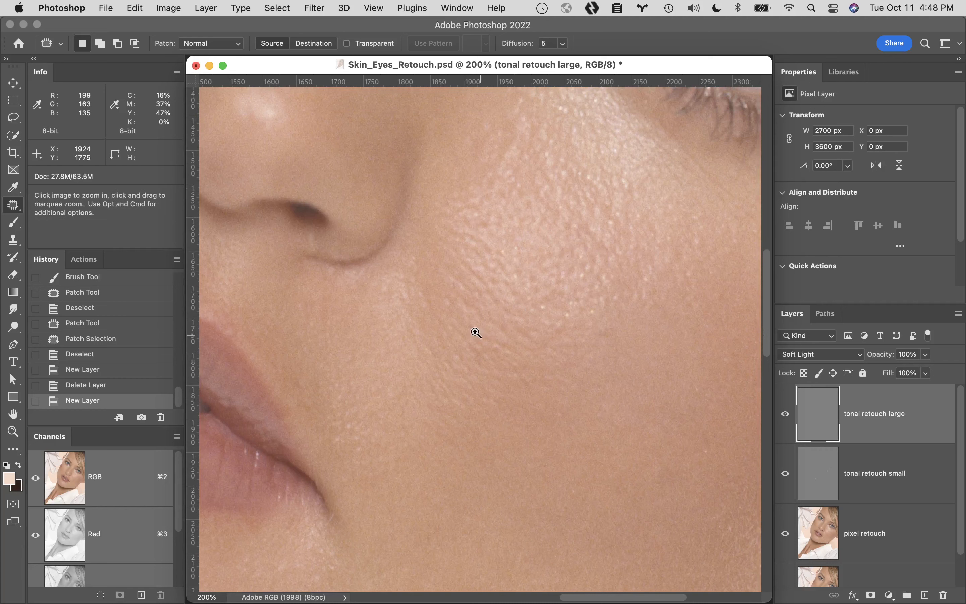
{"action": "left_click", "coordinate": [472, 300], "text": "alt+super"}
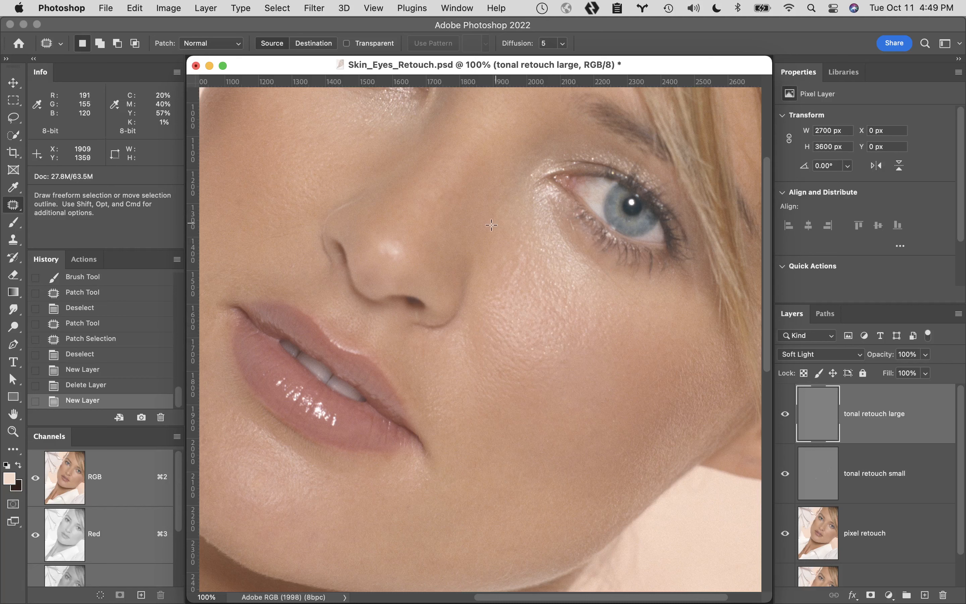
{"action": "left_click_drag", "start_coordinate": [472, 212], "coordinate": [525, 323]}
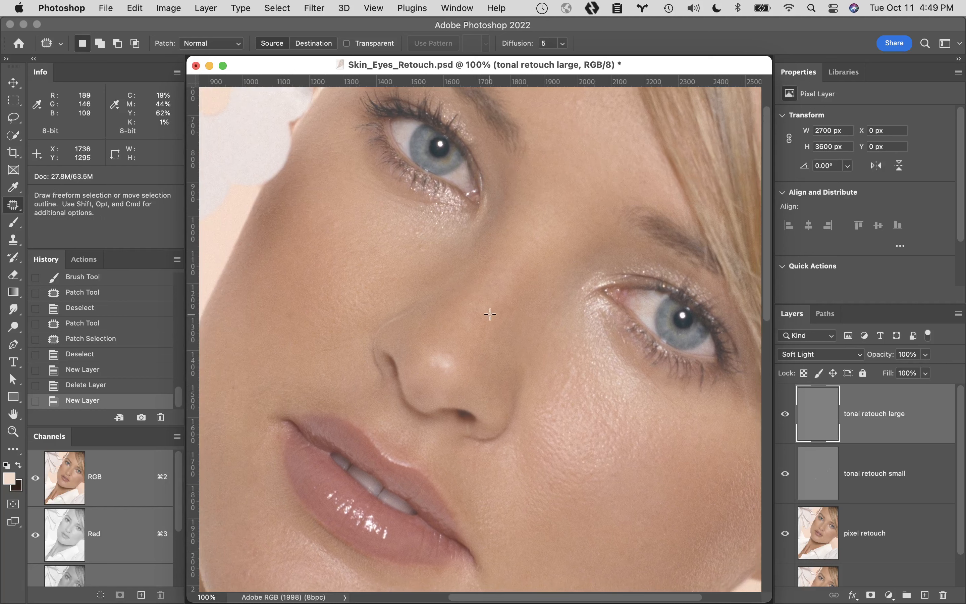
{"action": "left_click_drag", "start_coordinate": [505, 303], "coordinate": [464, 197]}
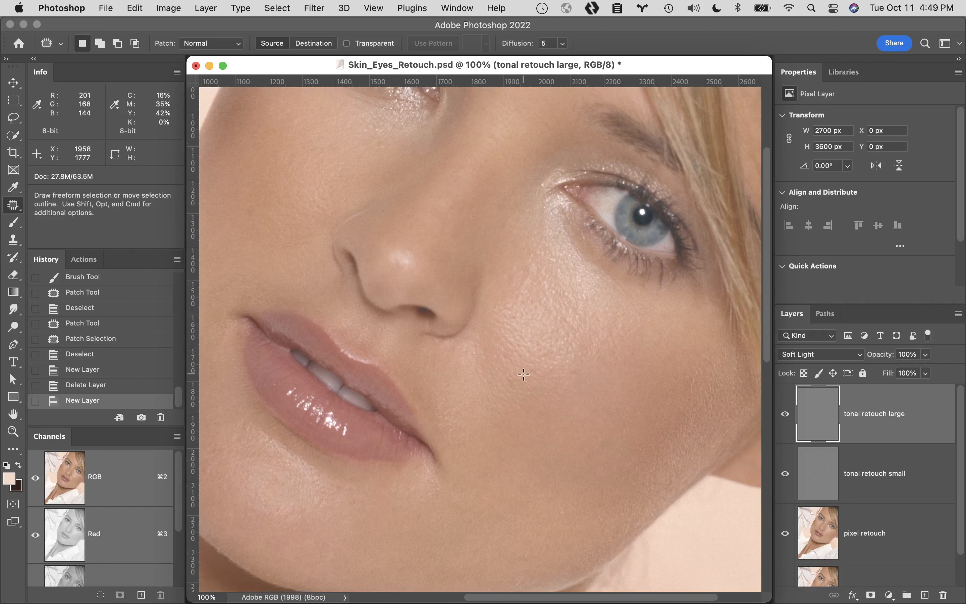
{"action": "key", "text": "b"}
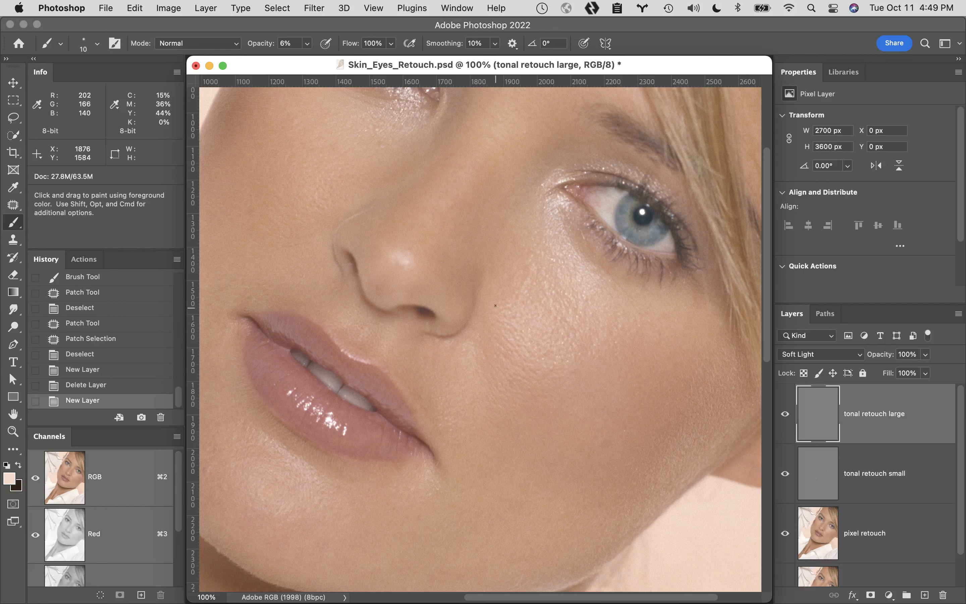
{"action": "key", "text": "bracketright"}
{"action": "key", "text": "bracketright"}
{"action": "key", "text": "bracketright"}
{"action": "key", "text": "bracketright"}
{"action": "key", "text": "bracketright"}
{"action": "key", "text": "bracketright"}
{"action": "key", "text": "bracketright"}
{"action": "key", "text": "bracketright"}
{"action": "left_click", "coordinate": [490, 336]}
{"action": "left_click", "coordinate": [491, 339]}
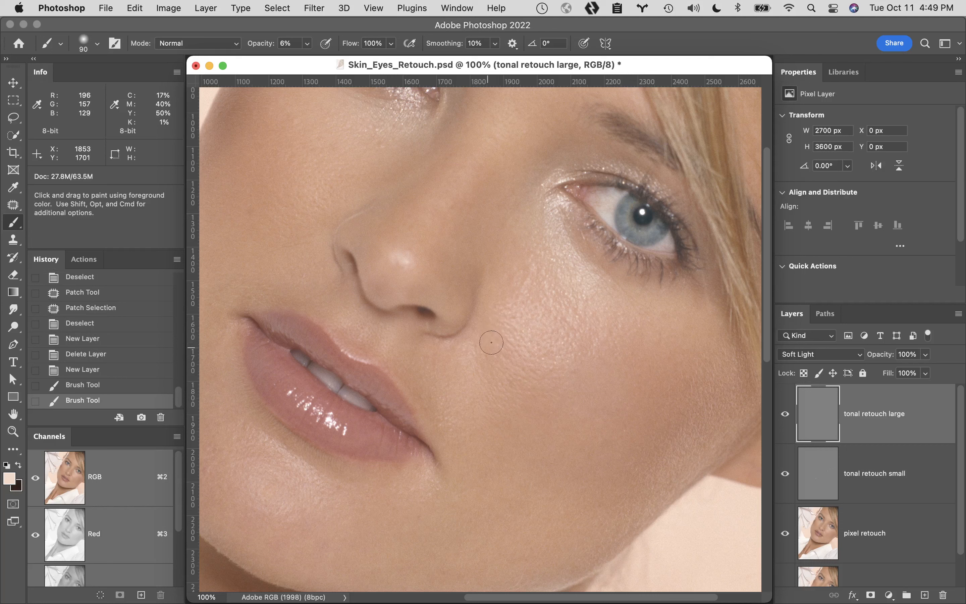
{"action": "left_click", "coordinate": [491, 346]}
{"action": "left_click", "coordinate": [492, 350]}
{"action": "left_click", "coordinate": [492, 356]}
{"action": "left_click", "coordinate": [492, 361]}
{"action": "left_click", "coordinate": [494, 361]}
{"action": "left_click", "coordinate": [497, 359]}
{"action": "left_click", "coordinate": [502, 356]}
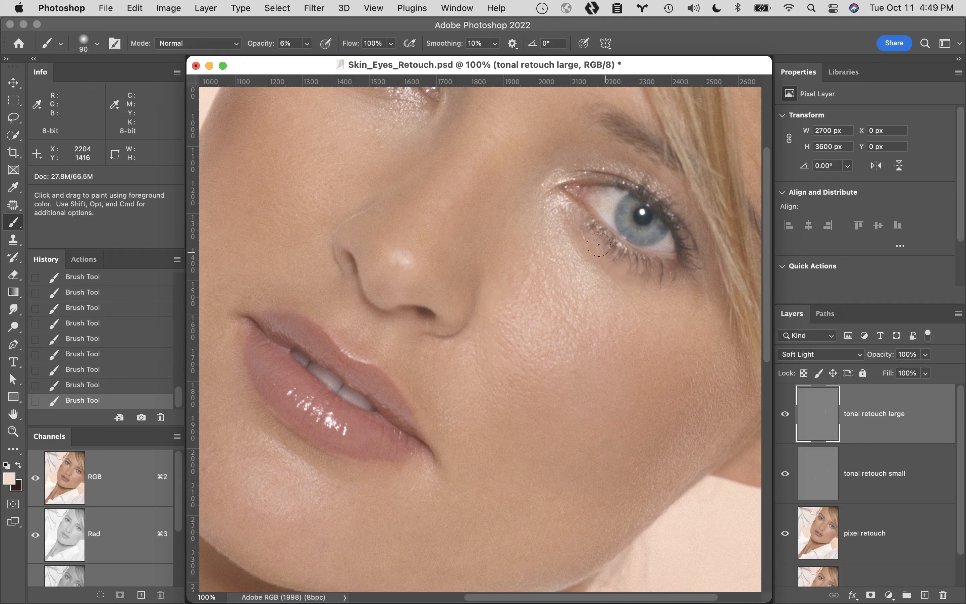
- Brush a soft 6% opacity stroke along the skin below the lower lashes on the tonal retouch large layer
{"action": "left_click_drag", "start_coordinate": [570, 227], "coordinate": [630, 273]}
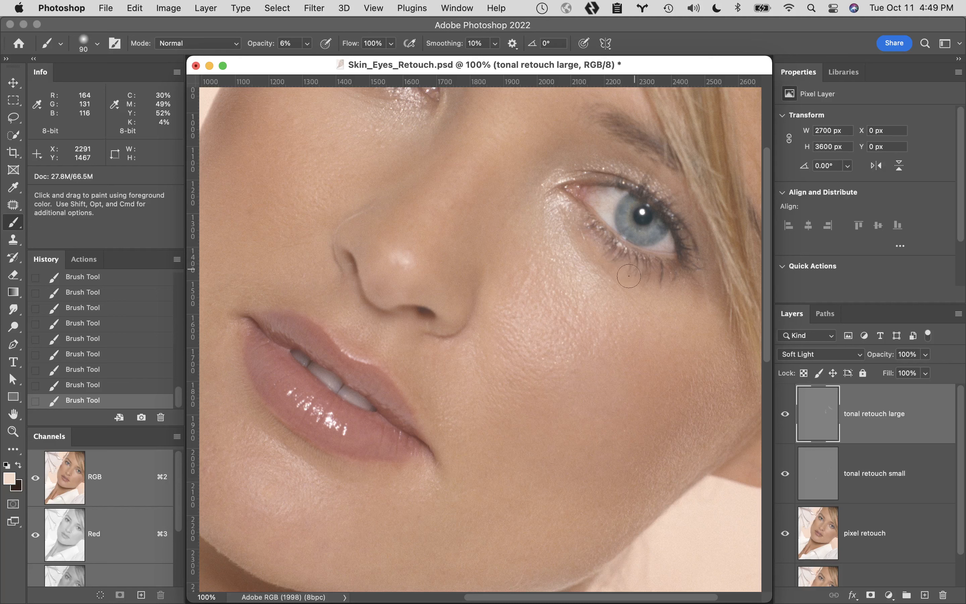
{"action": "key", "text": "space"}
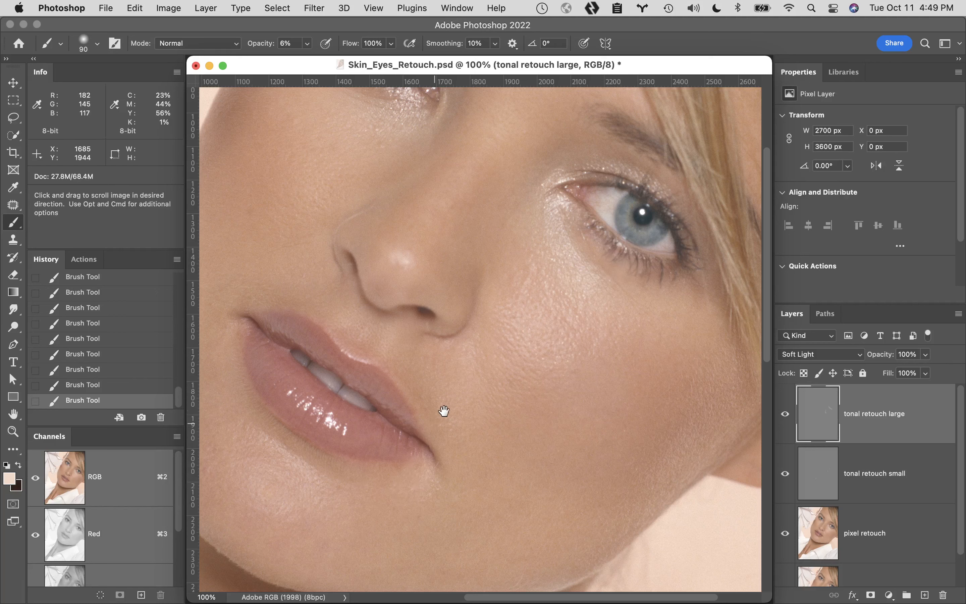
{"action": "left_click_drag", "start_coordinate": [442, 410], "coordinate": [548, 317]}
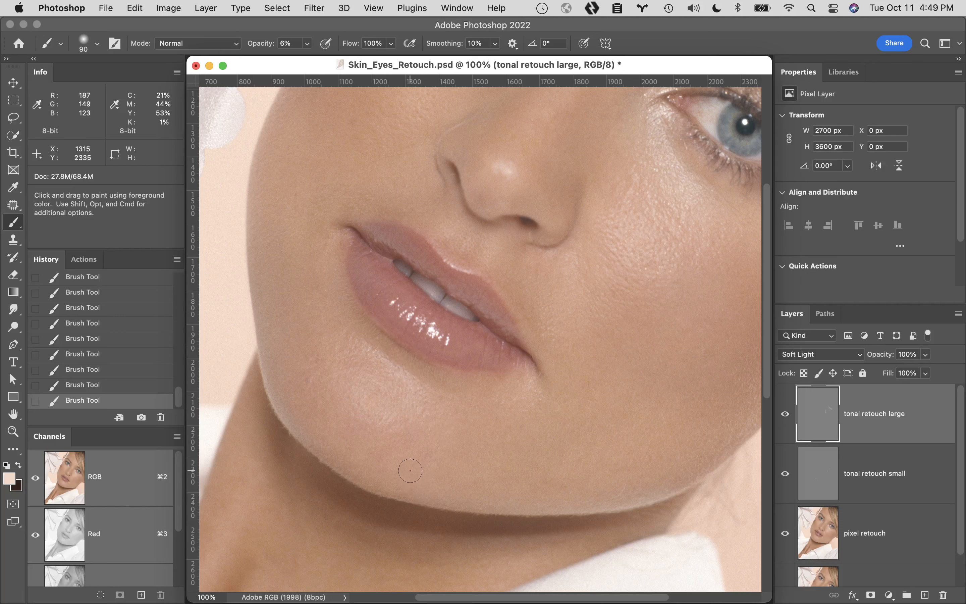
{"action": "key", "text": "space"}
{"action": "left_click_drag", "start_coordinate": [559, 346], "coordinate": [509, 406]}
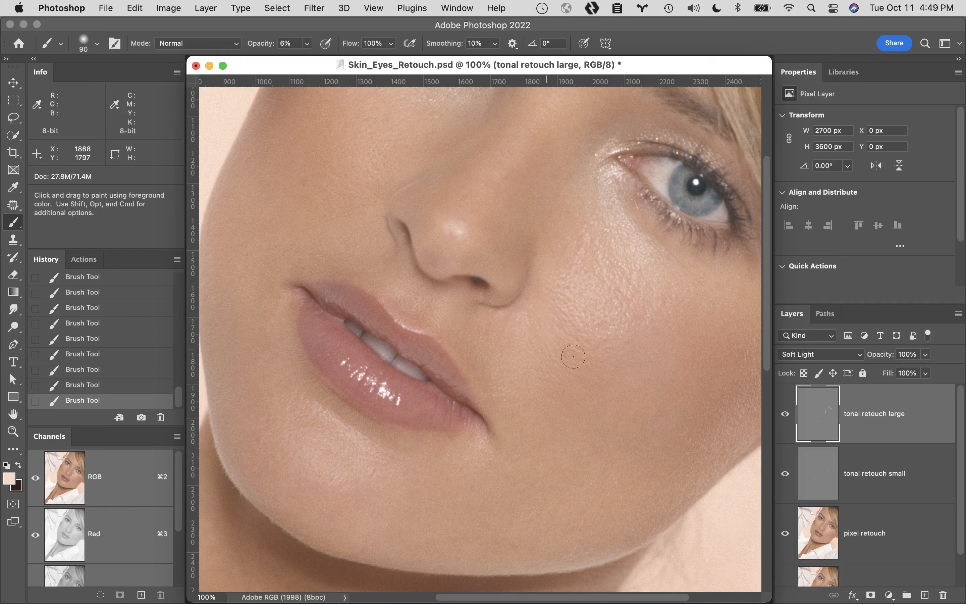
- Compare the face with the tonal retouch large layer hidden and shown, and make the tonal retouch small layer active
{"action": "left_click", "coordinate": [786, 412]}
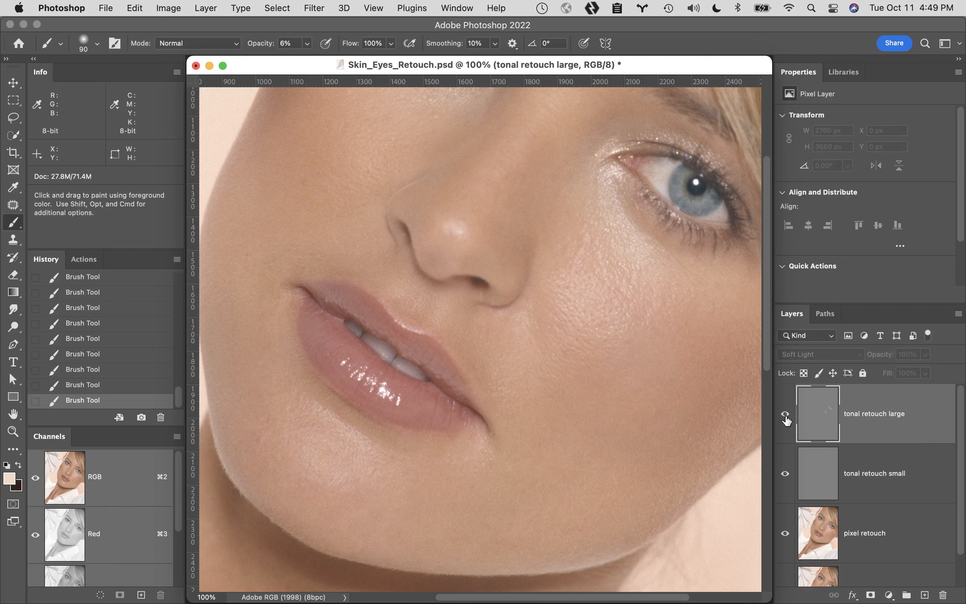
{"action": "left_click", "coordinate": [786, 416]}
{"action": "left_click", "coordinate": [786, 420]}
{"action": "left_click", "coordinate": [784, 417]}
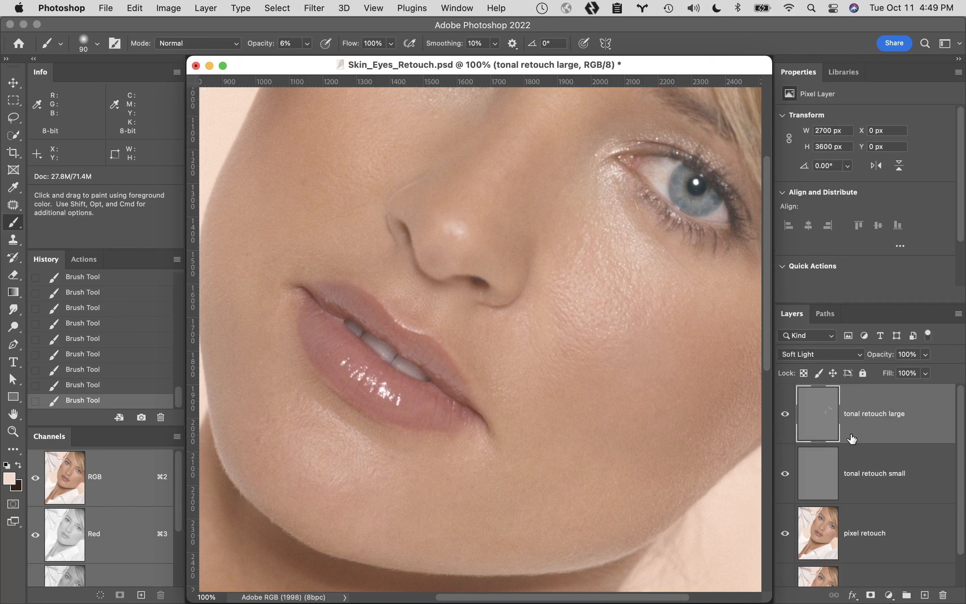
{"action": "left_click", "coordinate": [872, 484]}
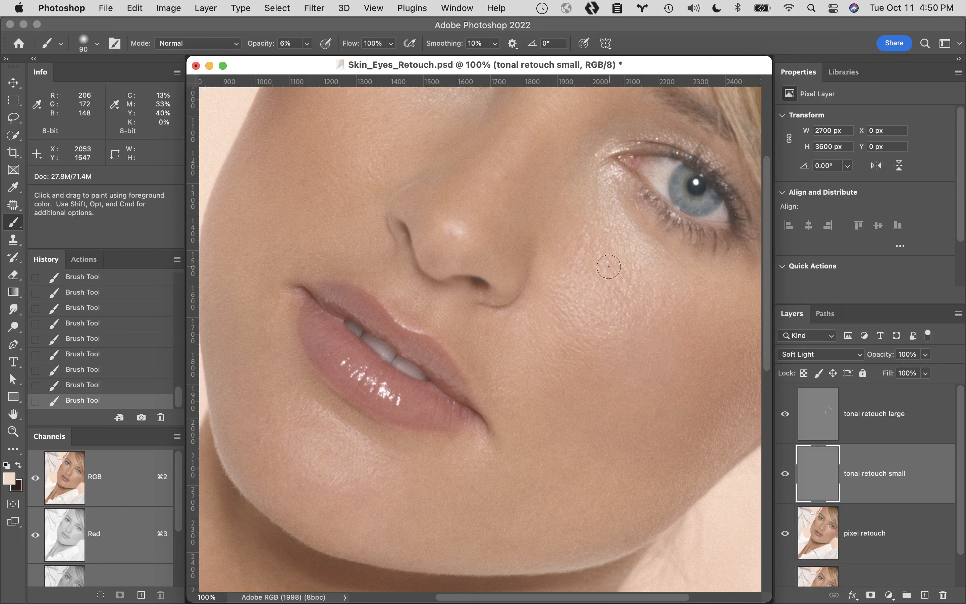
- Switch to Finder and open the retouched portrait PSD ending in 8.1 from Columbia College's retouching course, Class 6 files, Teacher Folder
{"action": "left_click", "coordinate": [18, 597]}
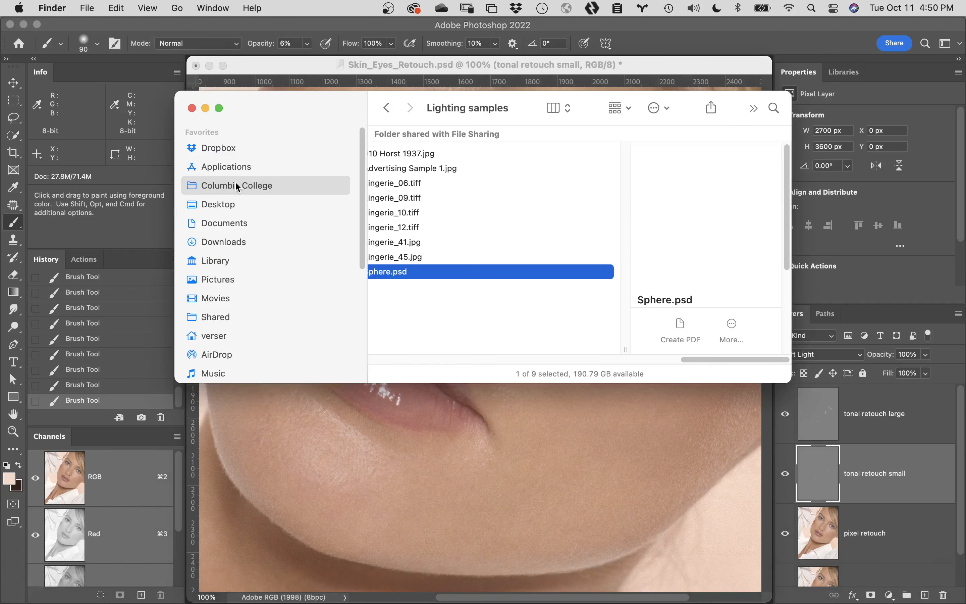
{"action": "left_click", "coordinate": [235, 183]}
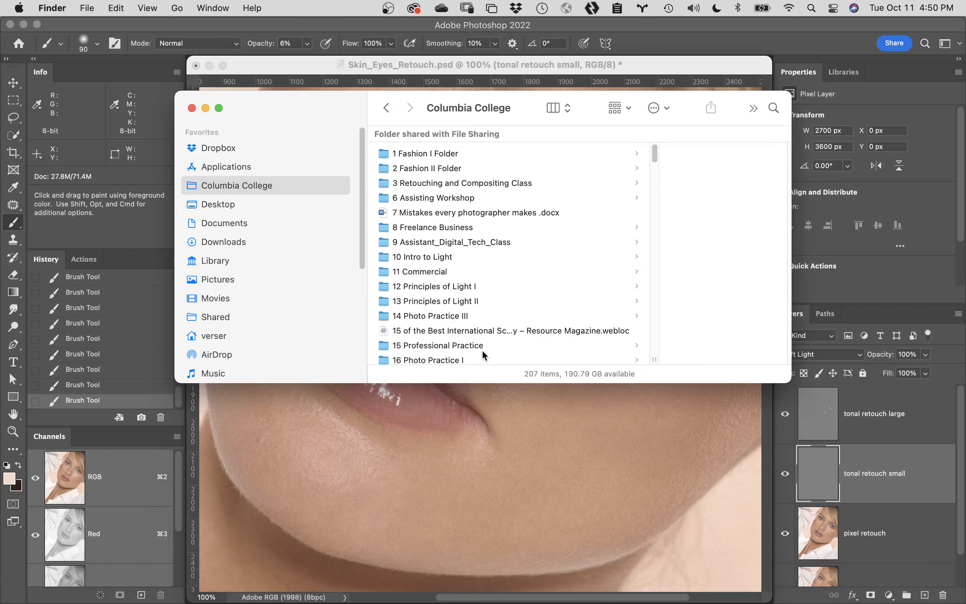
{"action": "left_click", "coordinate": [430, 184]}
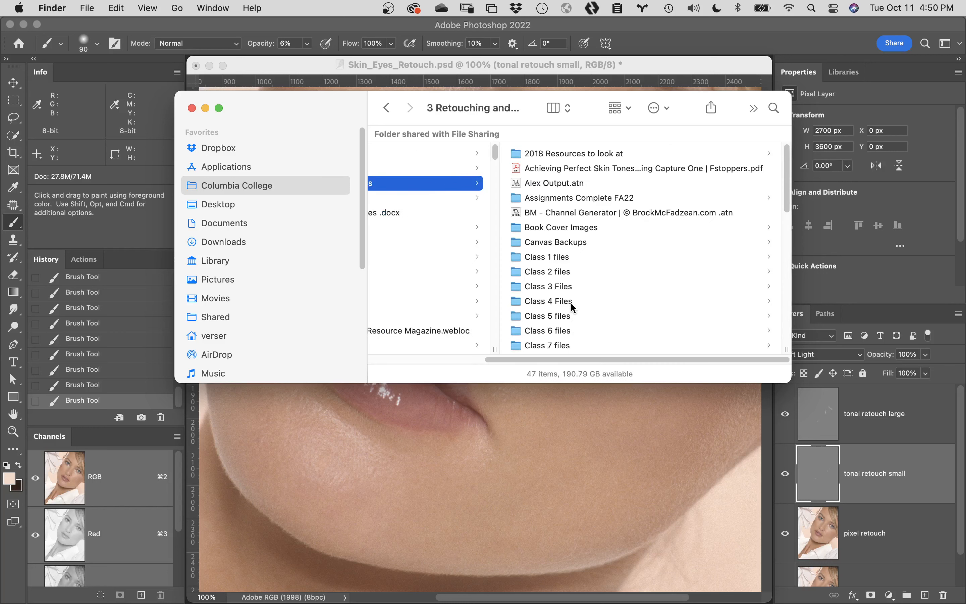
{"action": "left_click", "coordinate": [566, 331]}
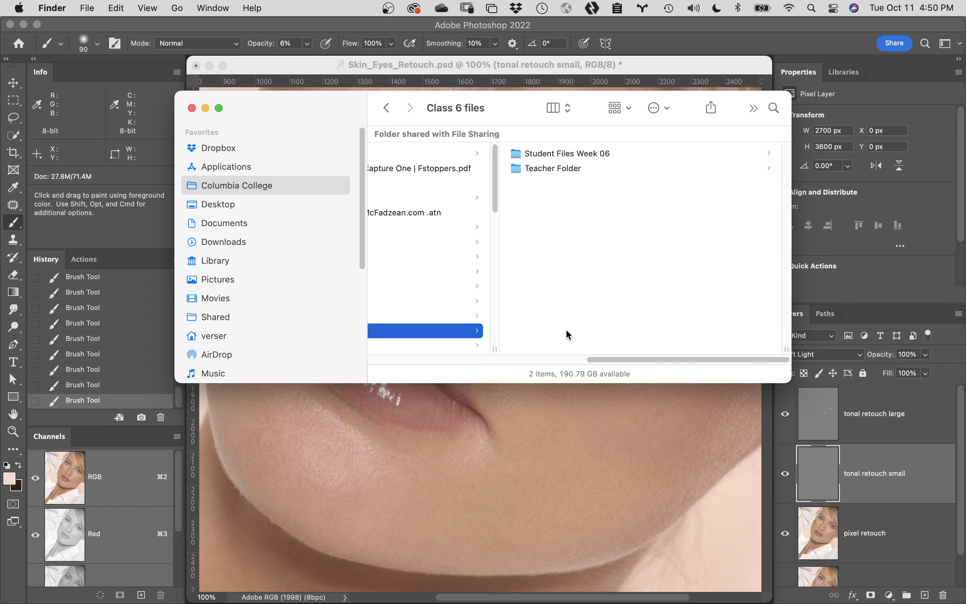
{"action": "left_click", "coordinate": [575, 168]}
{"action": "scroll", "coordinate": [613, 271], "scroll_direction": "down", "scroll_amount": 5}
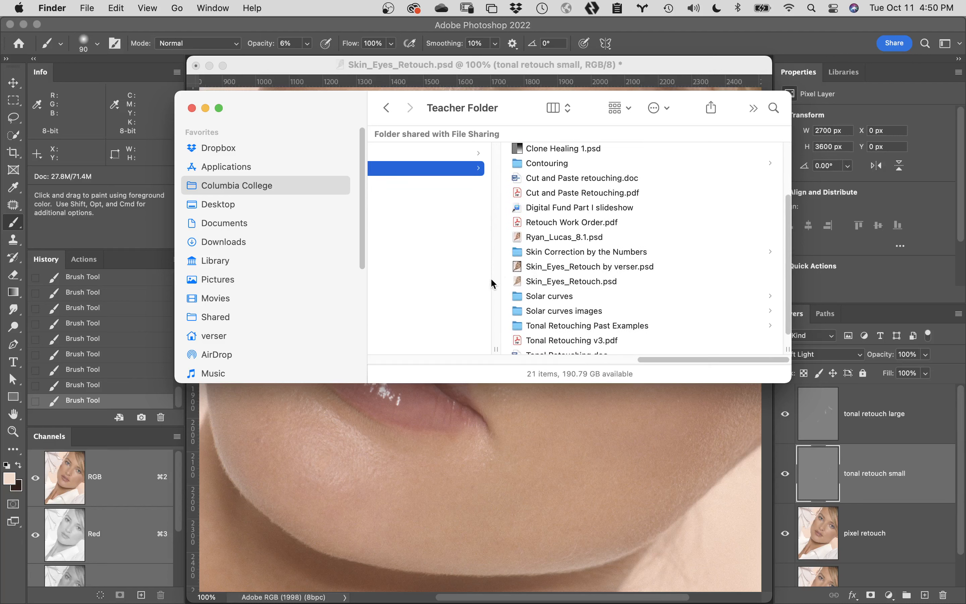
{"action": "scroll", "coordinate": [601, 287], "scroll_direction": "down", "scroll_amount": 2}
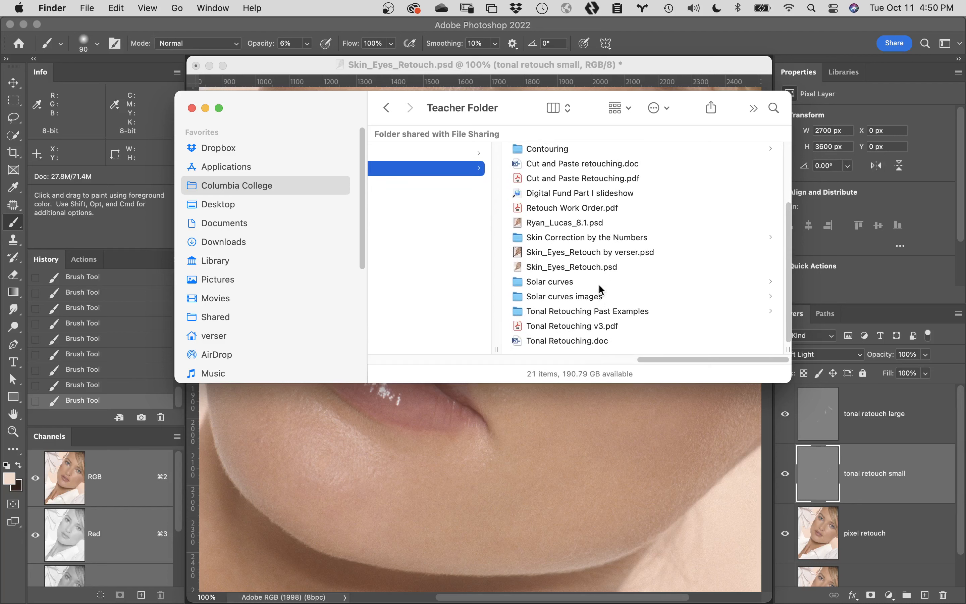
{"action": "left_click", "coordinate": [517, 225]}
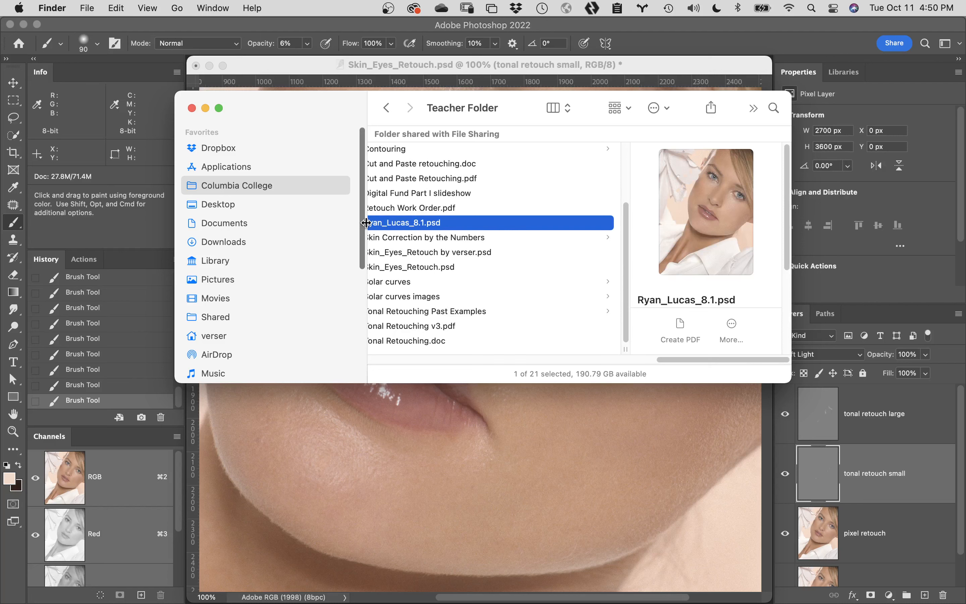
{"action": "double_click", "coordinate": [377, 224]}
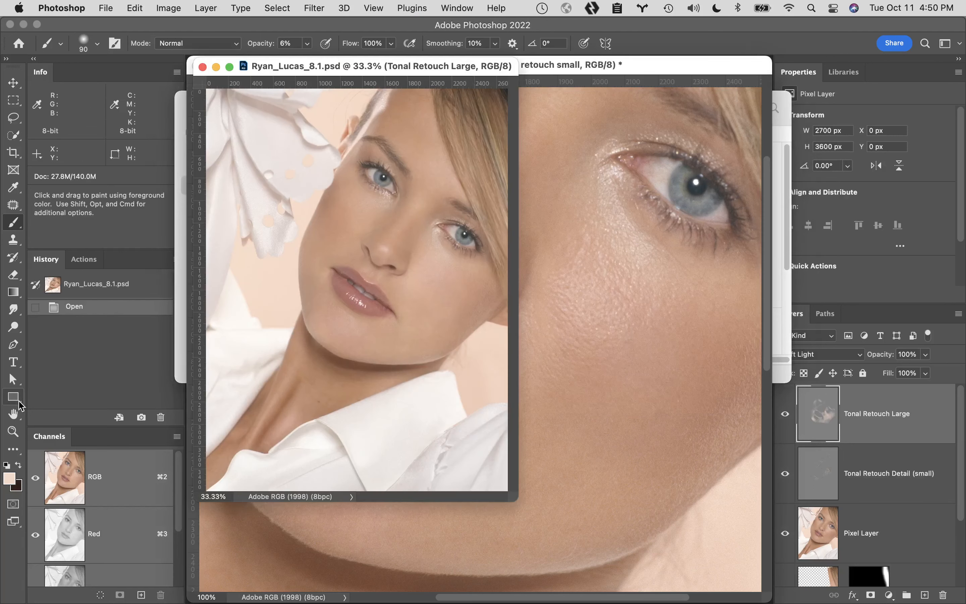
- Fit the retouched example portrait to the screen and minimize the Skin_Eyes_Retouch.psd window
{"action": "double_click", "coordinate": [15, 414]}
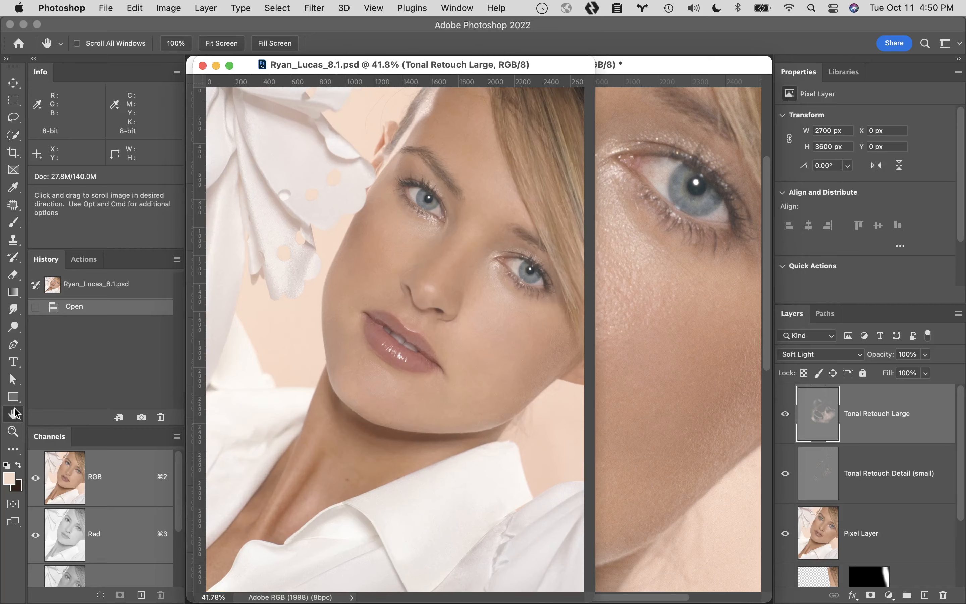
{"action": "left_click", "coordinate": [636, 219]}
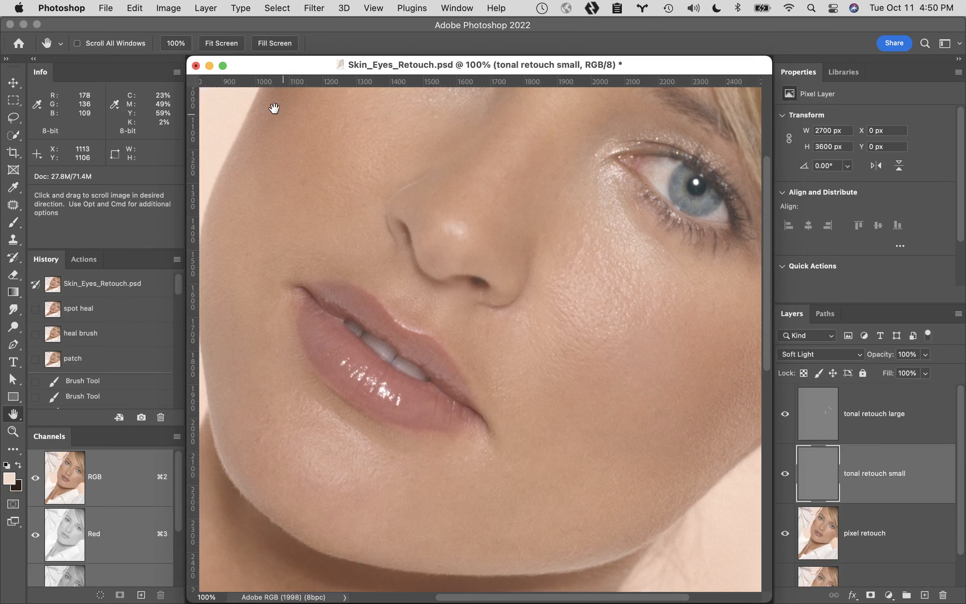
{"action": "left_click", "coordinate": [210, 65]}
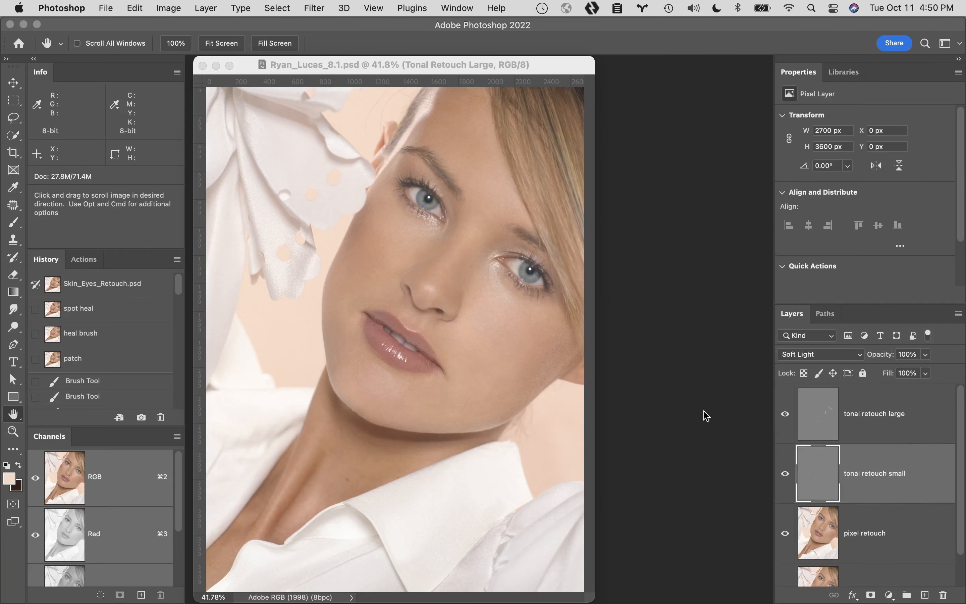
- Examine the cheek skin in the retouched example portrait at 100% and 200%, and the whole face at 66.7%
{"action": "left_click", "coordinate": [504, 342], "text": "super"}
{"action": "left_click", "coordinate": [610, 332], "text": "super"}
{"action": "left_click", "coordinate": [697, 319], "text": "super"}
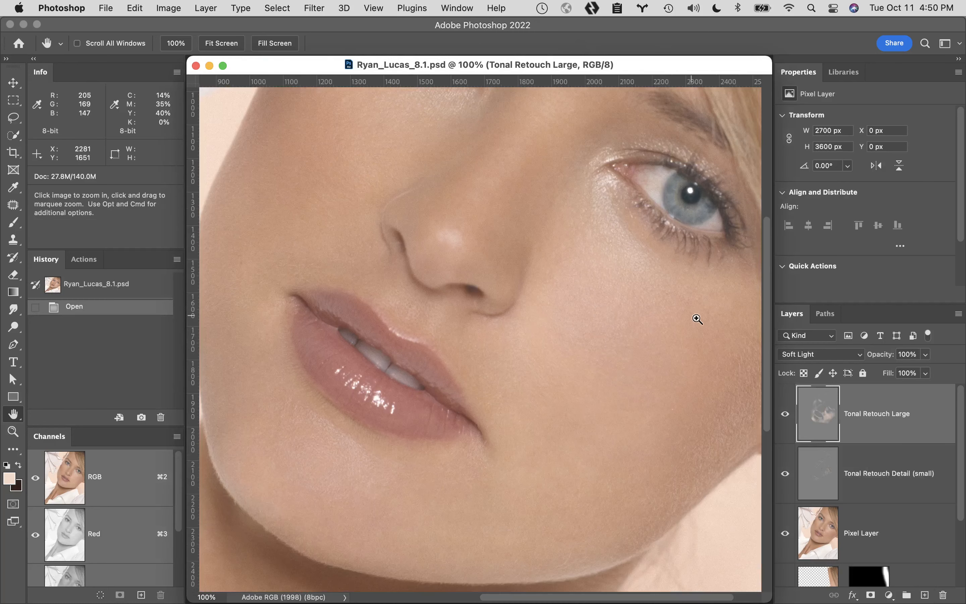
{"action": "left_click", "coordinate": [703, 323], "text": "super"}
{"action": "left_click_drag", "start_coordinate": [466, 421], "coordinate": [679, 328]}
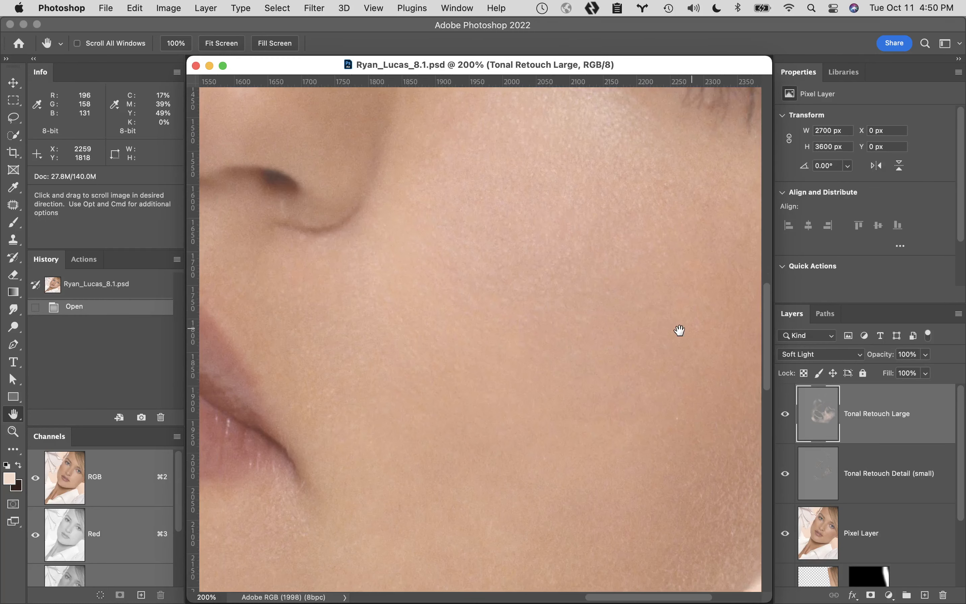
{"action": "left_click", "coordinate": [603, 297], "text": "alt"}
{"action": "left_click", "coordinate": [602, 298], "text": "alt"}
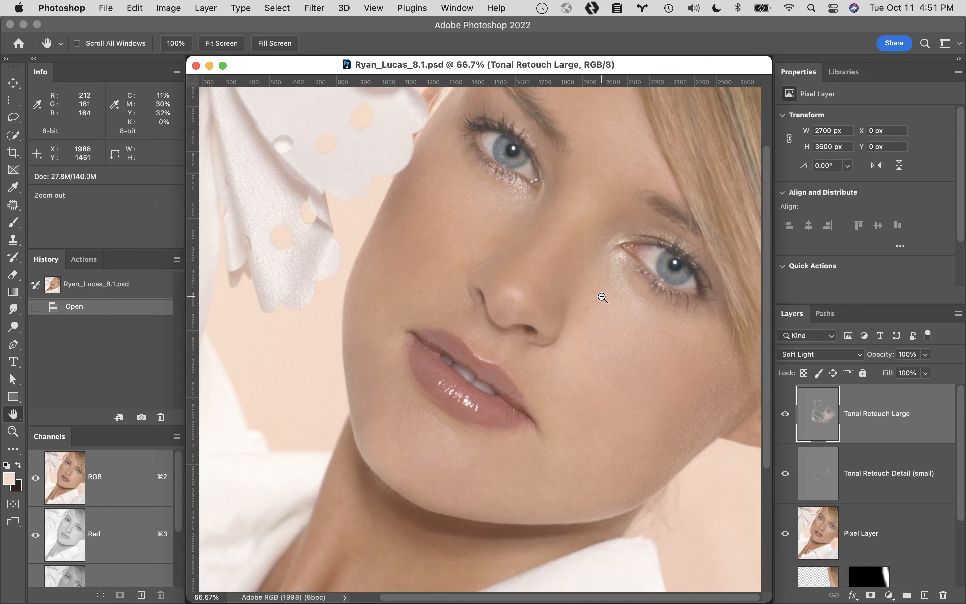
- Compare the skin with the Tonal Retouch Detail (small) layer hidden and shown, at 66.7% and at 100%
{"action": "left_click", "coordinate": [785, 474]}
{"action": "left_click", "coordinate": [785, 473]}
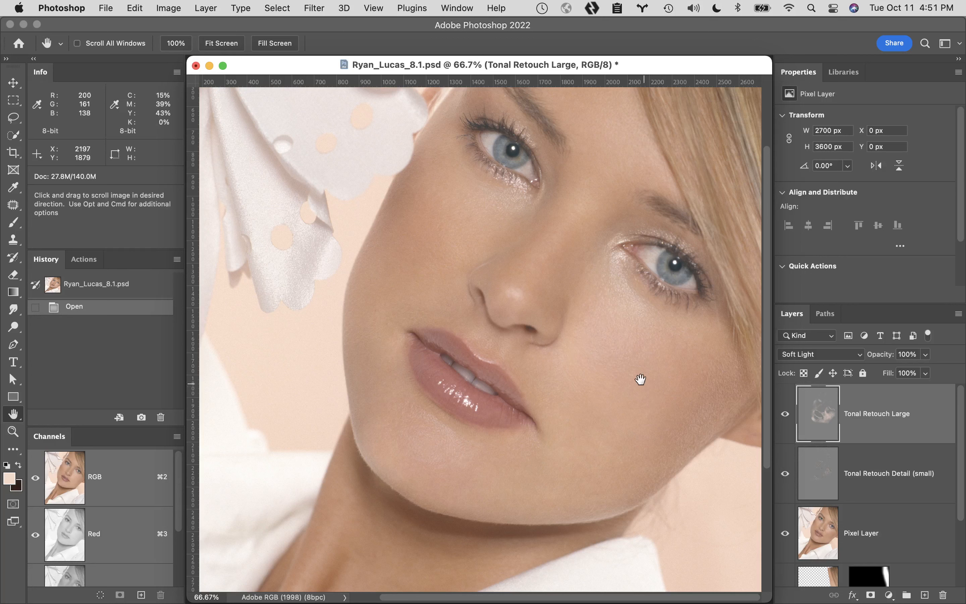
{"action": "left_click", "coordinate": [626, 357], "text": "super"}
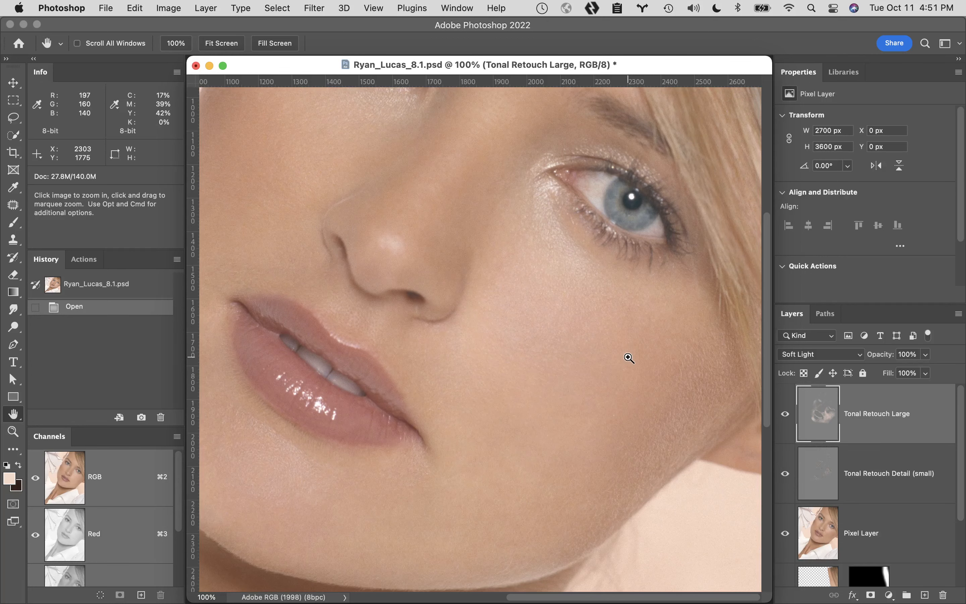
{"action": "left_click", "coordinate": [784, 474]}
{"action": "left_click", "coordinate": [784, 475]}
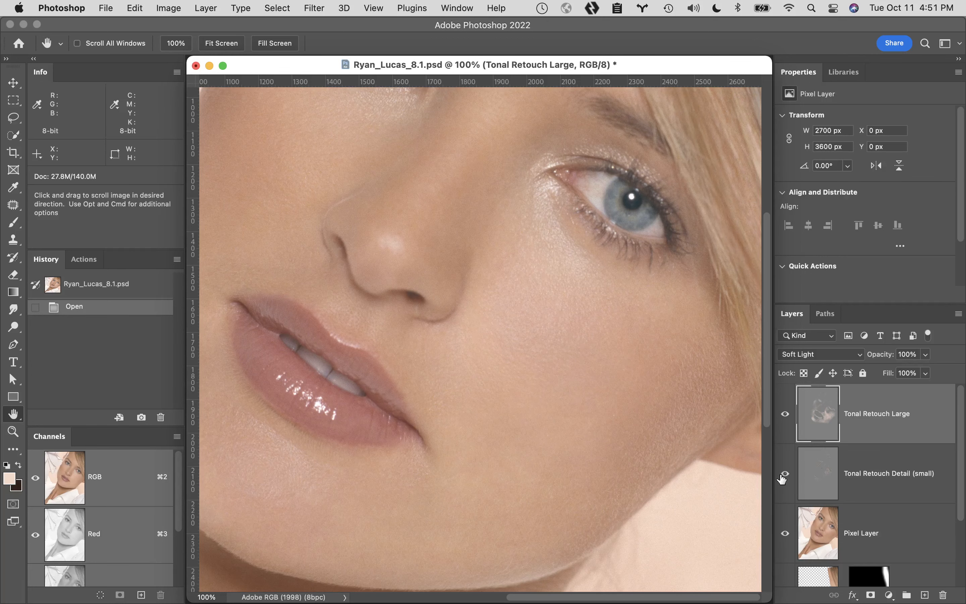
- Compare the cheek skin twice with the Tonal Retouch Large layer hidden and shown
{"action": "left_click", "coordinate": [785, 415]}
{"action": "left_click", "coordinate": [785, 416]}
{"action": "left_click", "coordinate": [785, 415]}
{"action": "left_click", "coordinate": [785, 415]}
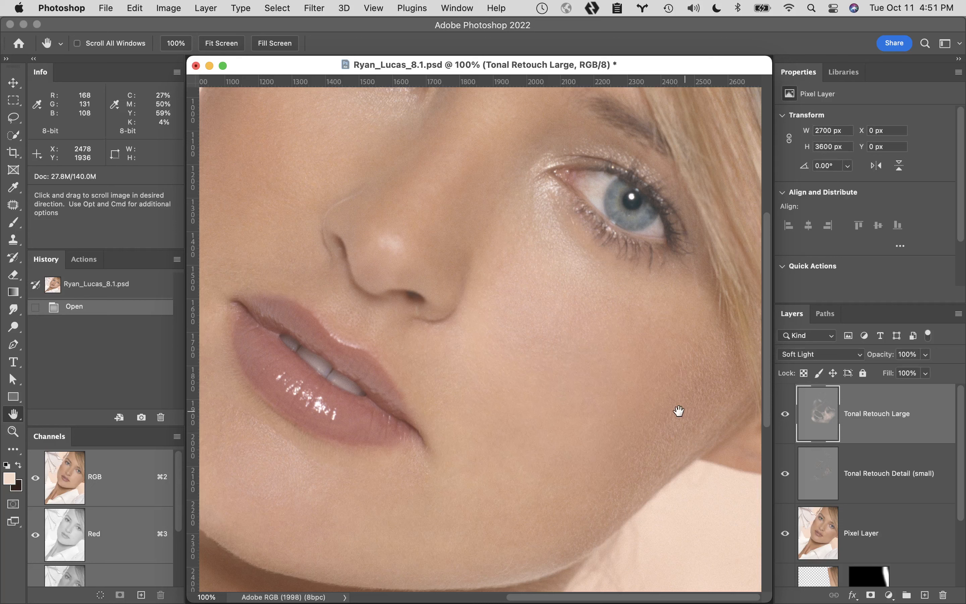
- View the Tonal Retouch Large layer alone, then the Tonal Retouch Detail (small) layer alone, examining its cheek strokes at 200%
{"action": "scroll", "coordinate": [636, 401], "scroll_direction": "down", "scroll_amount": 1}
{"action": "left_click_drag", "start_coordinate": [679, 337], "coordinate": [675, 404]}
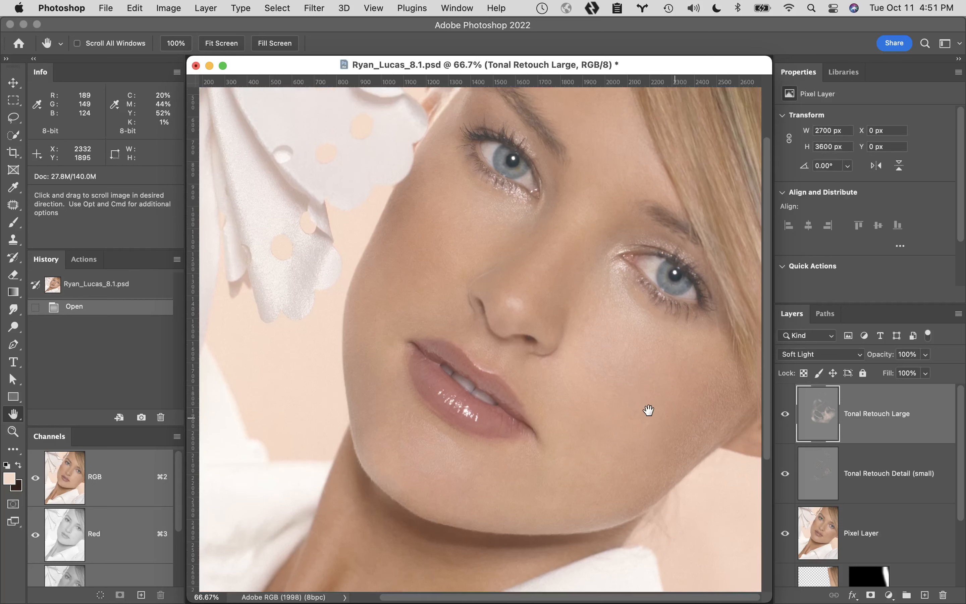
{"action": "left_click", "coordinate": [785, 415], "text": "alt"}
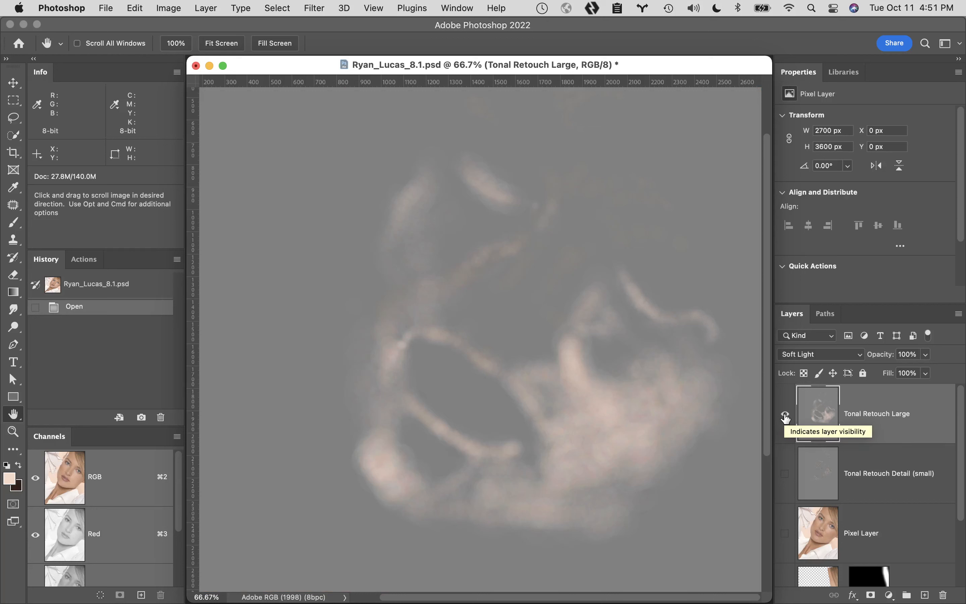
{"action": "left_click", "coordinate": [785, 479], "text": "alt"}
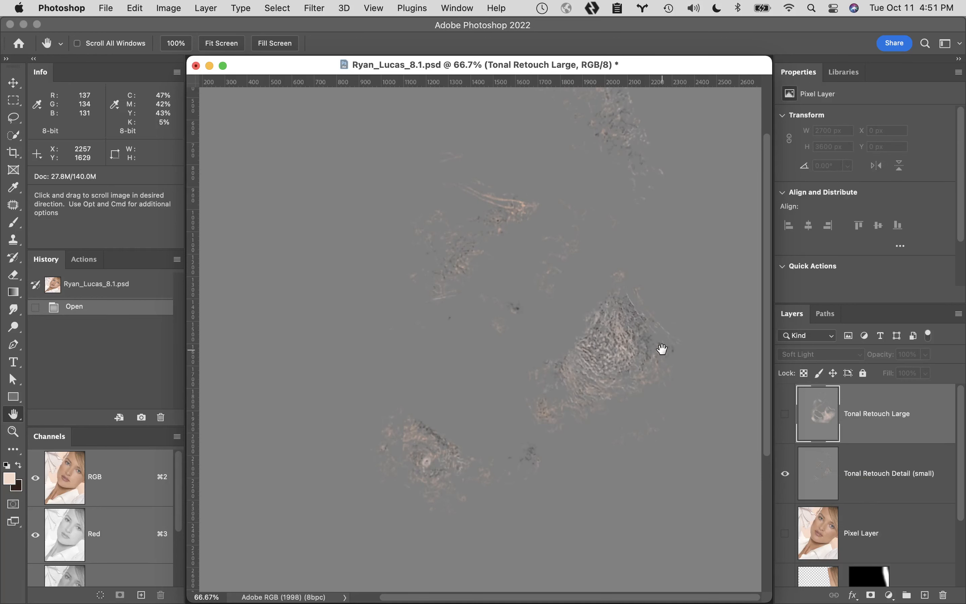
{"action": "left_click", "coordinate": [636, 317], "text": "super"}
{"action": "left_click", "coordinate": [523, 376], "text": "super"}
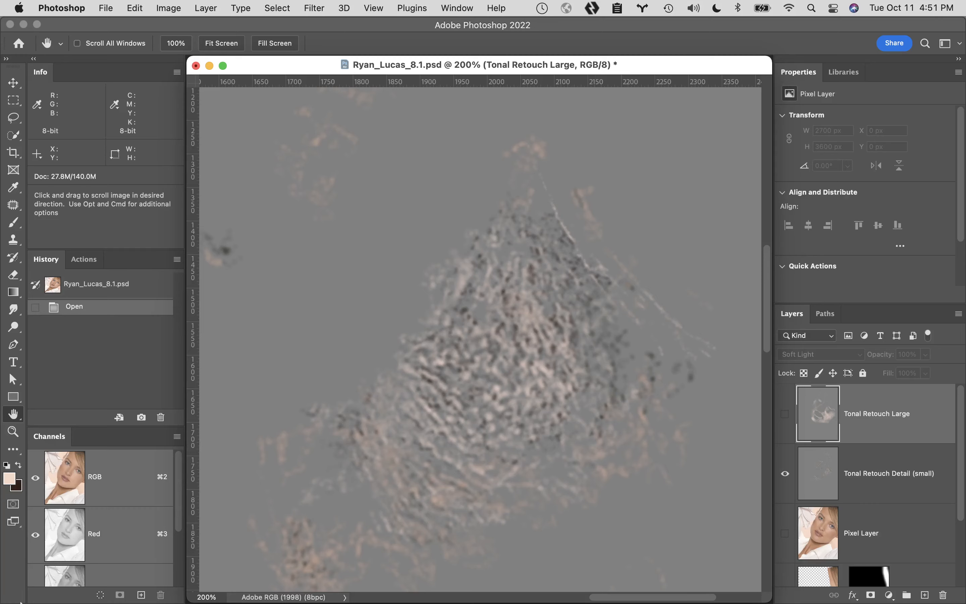
- Switch to Finder and open the Assignment Folder inside Student Files Week 06
{"action": "left_click", "coordinate": [22, 587]}
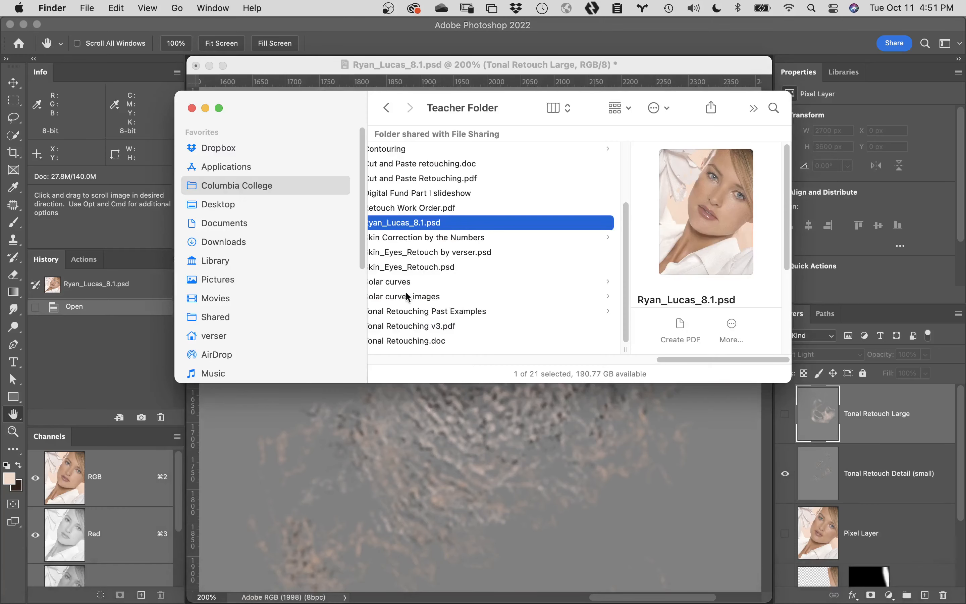
{"action": "scroll", "coordinate": [391, 304], "scroll_direction": "left", "scroll_amount": 10}
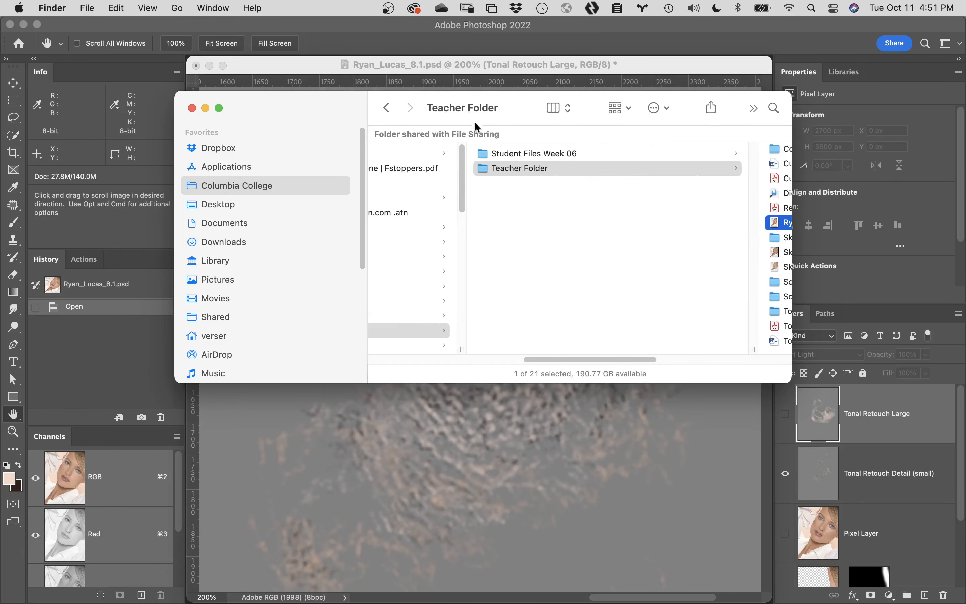
{"action": "left_click", "coordinate": [509, 155]}
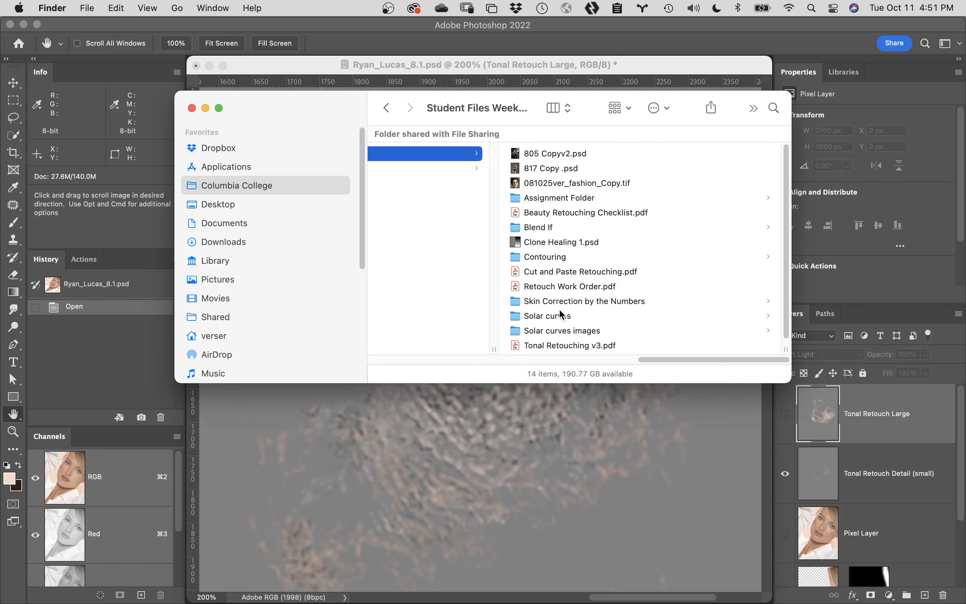
{"action": "left_click", "coordinate": [567, 199]}
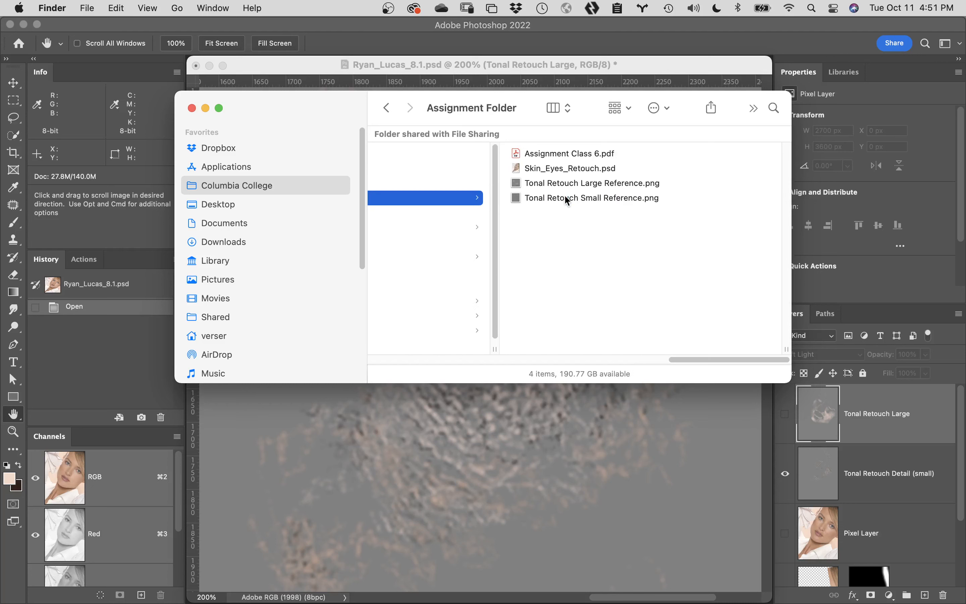
- Preview Tonal Retouch Large Reference.png and Tonal Retouch Small Reference.png at full size, closing each preview
{"action": "left_click", "coordinate": [563, 184]}
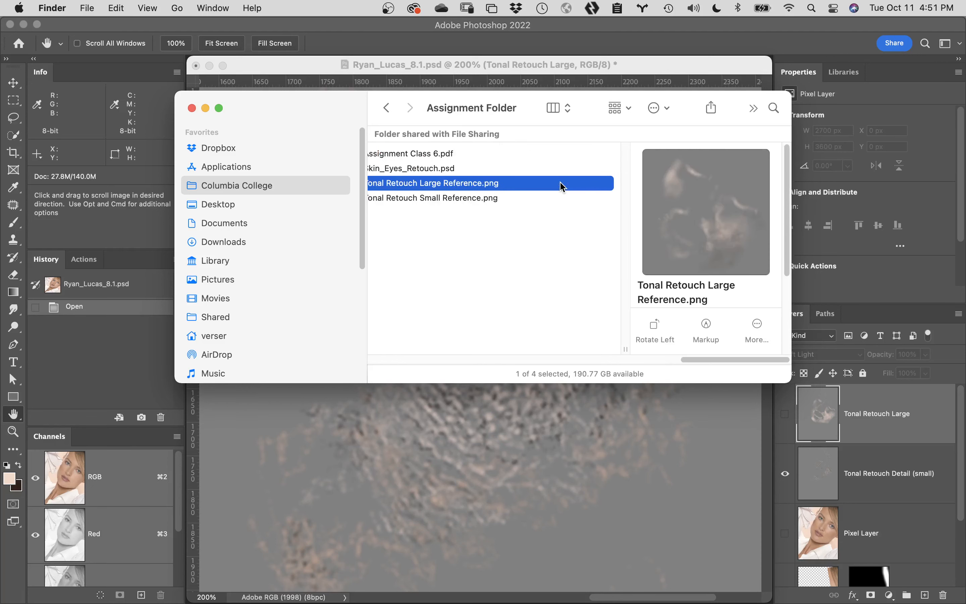
{"action": "key", "text": "space"}
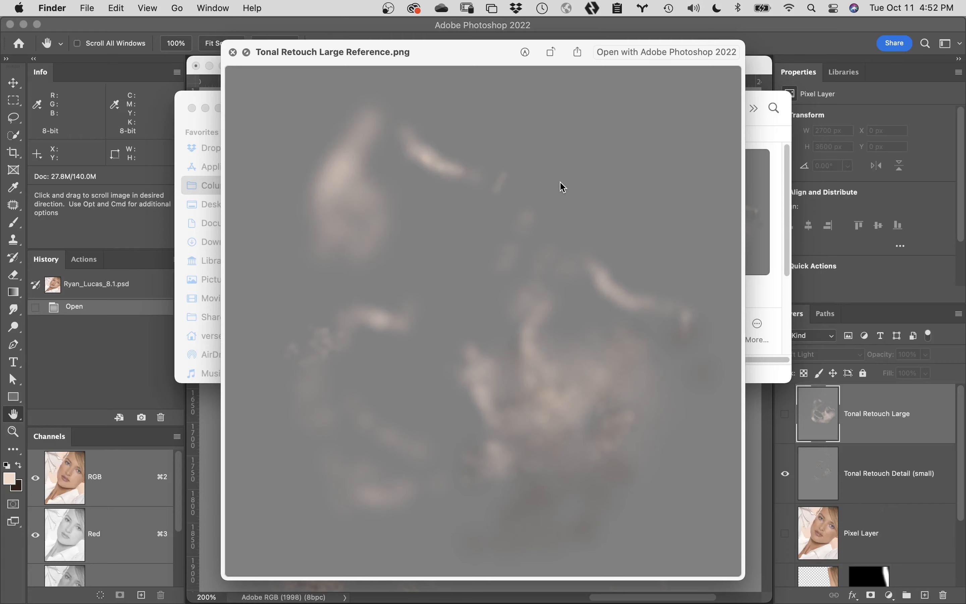
{"action": "key", "text": "space"}
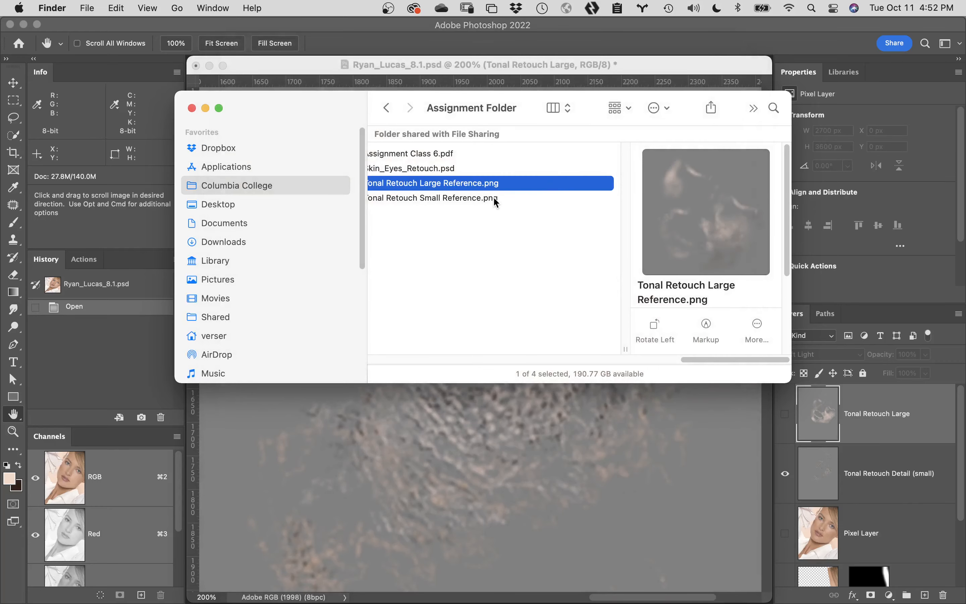
{"action": "left_click", "coordinate": [495, 199]}
{"action": "key", "text": "space"}
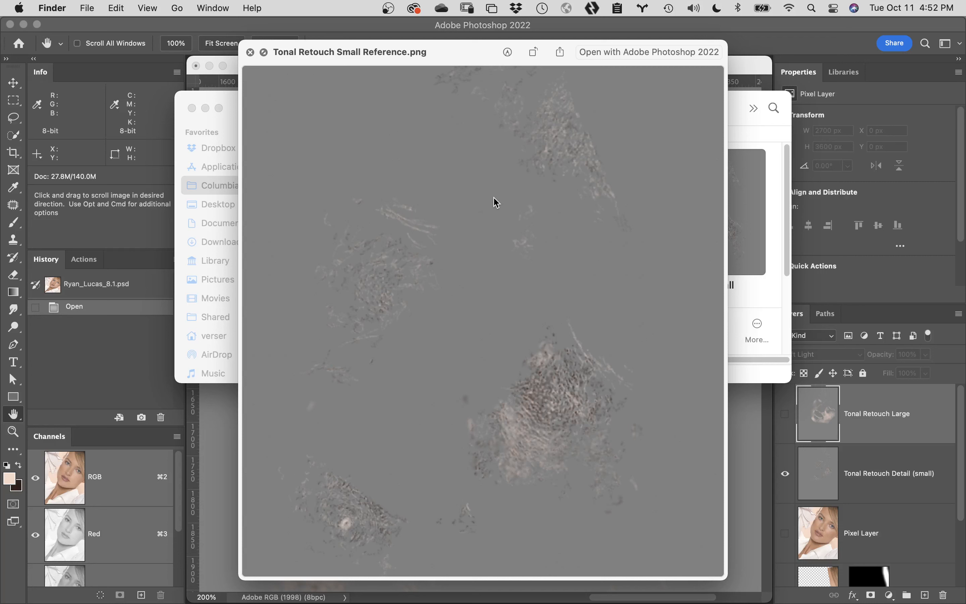
{"action": "key", "text": "space"}
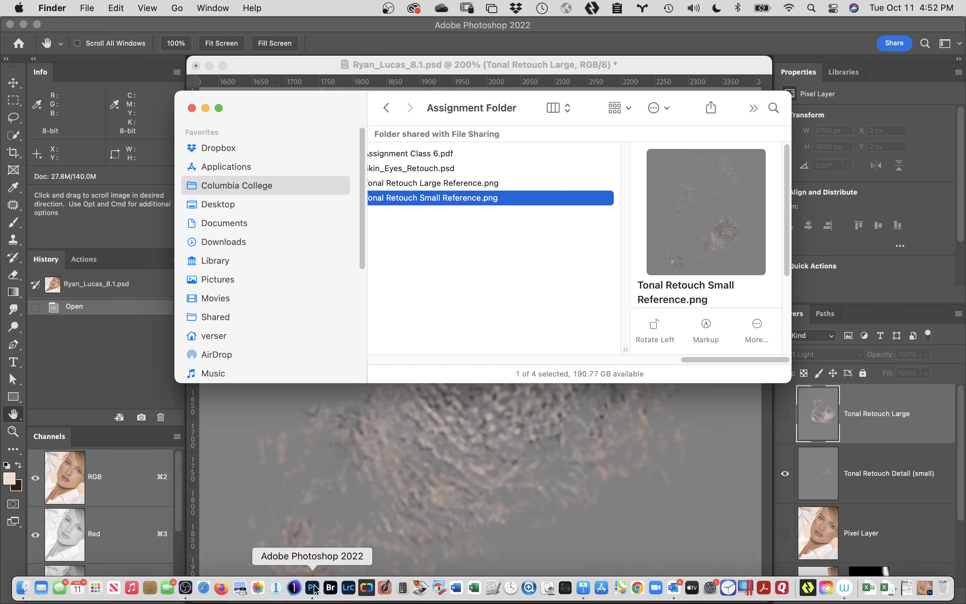
{"action": "left_click", "coordinate": [186, 589]}
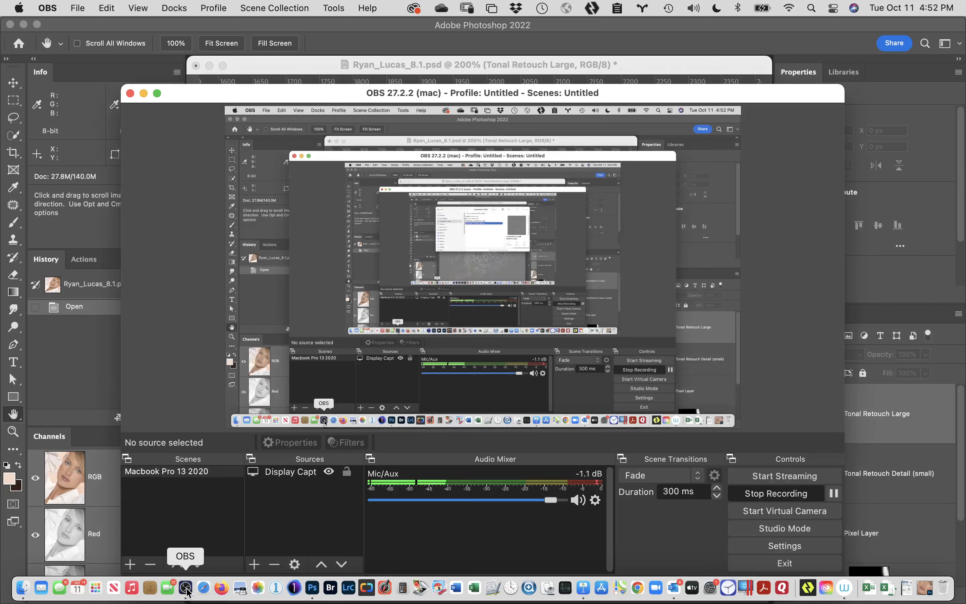